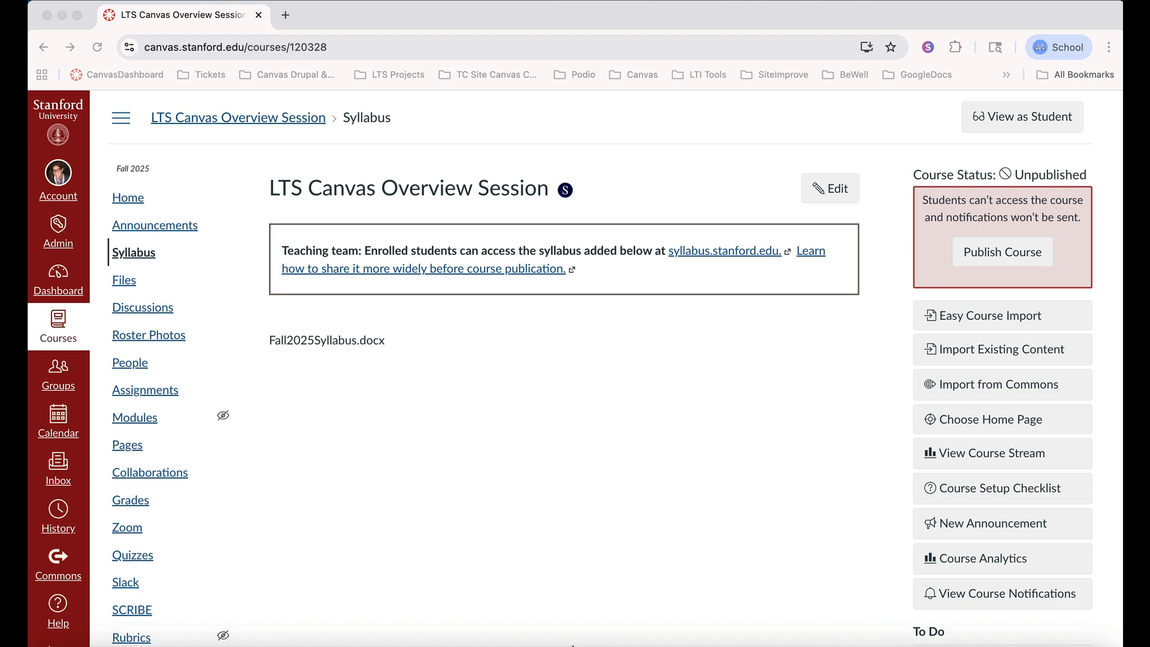
Open the course's Modules page and add a module named "Welcome to Fall Quarter 2025"
{"action": "left_click", "coordinate": [134, 202]}
{"action": "left_click", "coordinate": [134, 203]}
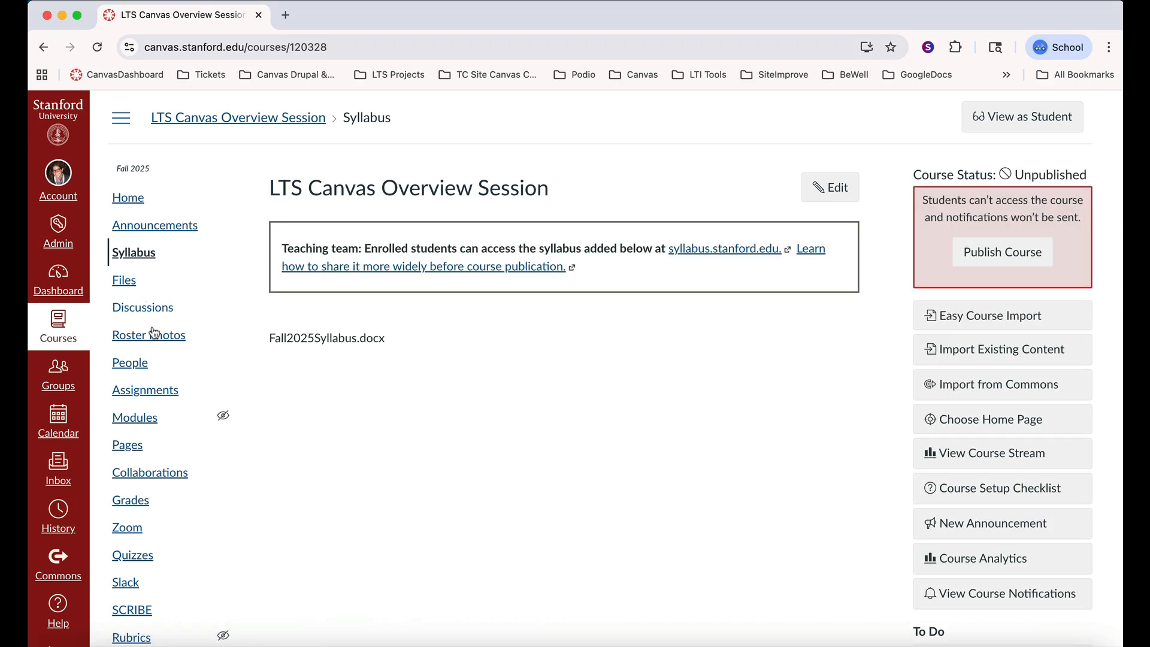
{"action": "left_click", "coordinate": [138, 419]}
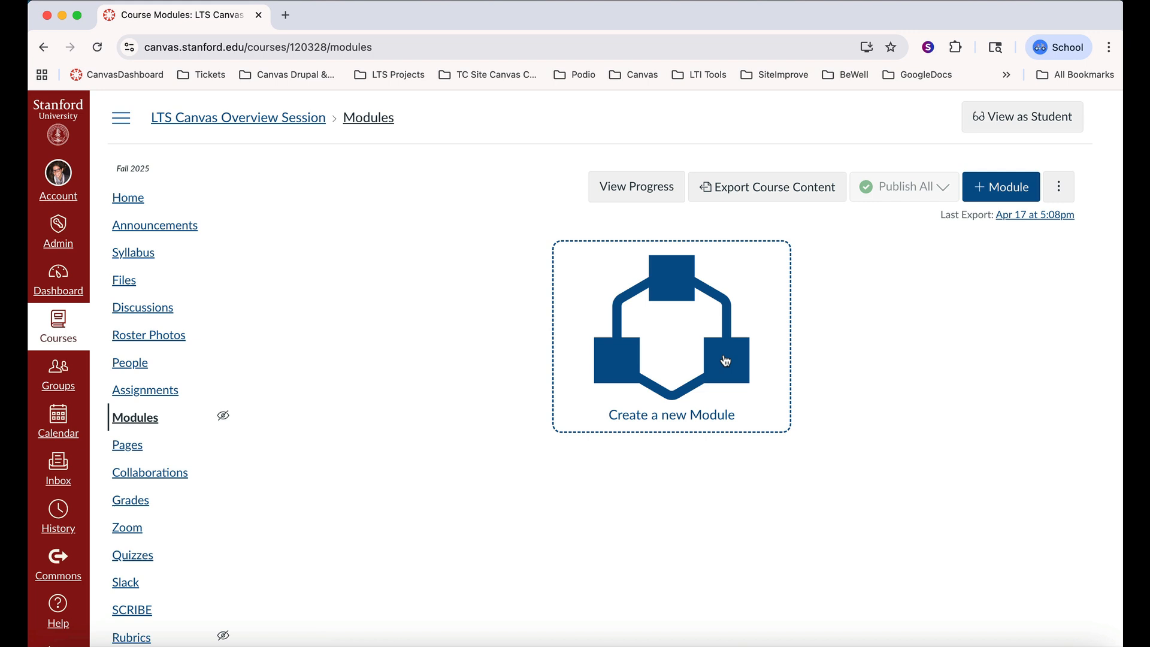
{"action": "left_click", "coordinate": [994, 186]}
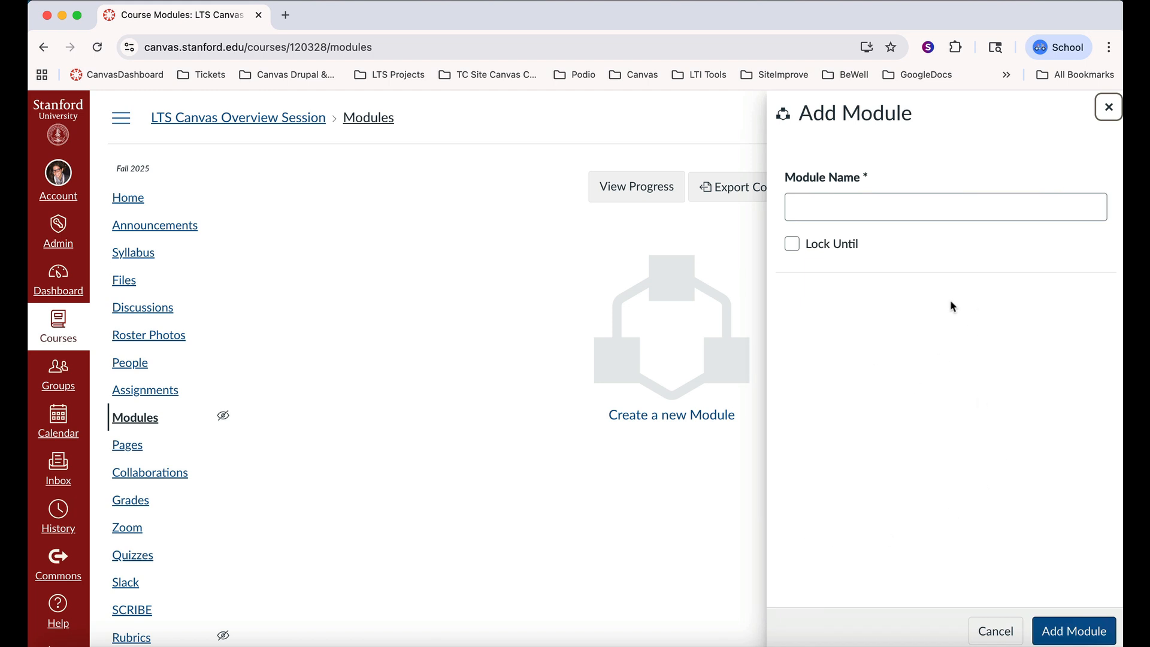
{"action": "left_click", "coordinate": [917, 204]}
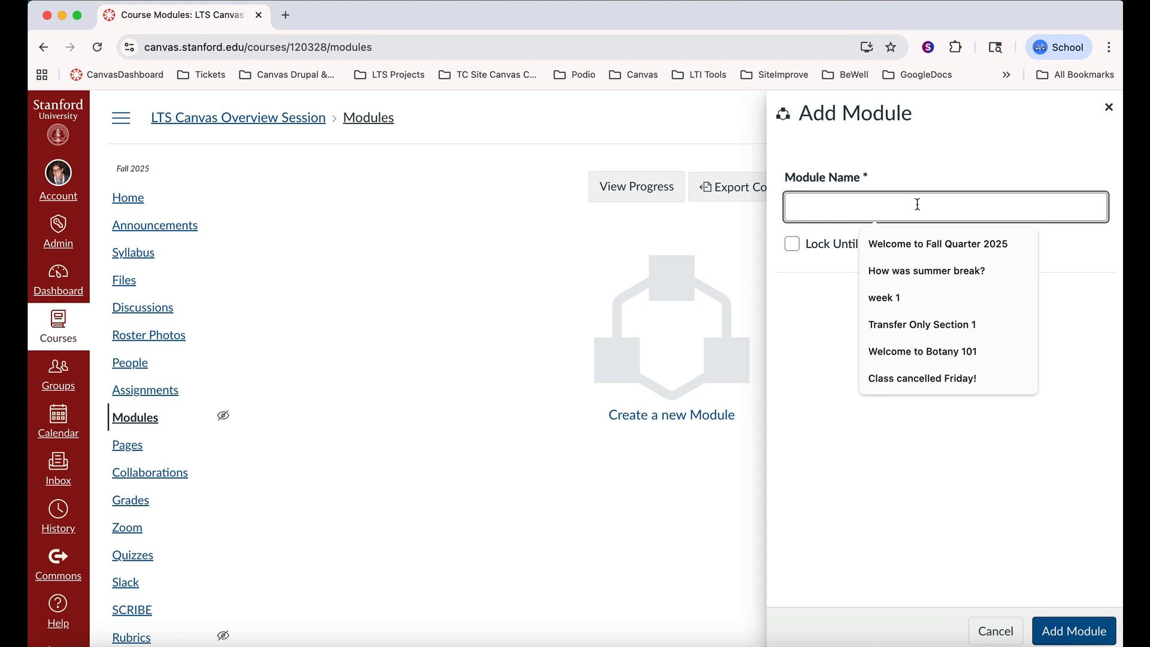
{"action": "type", "text": "Welc"}
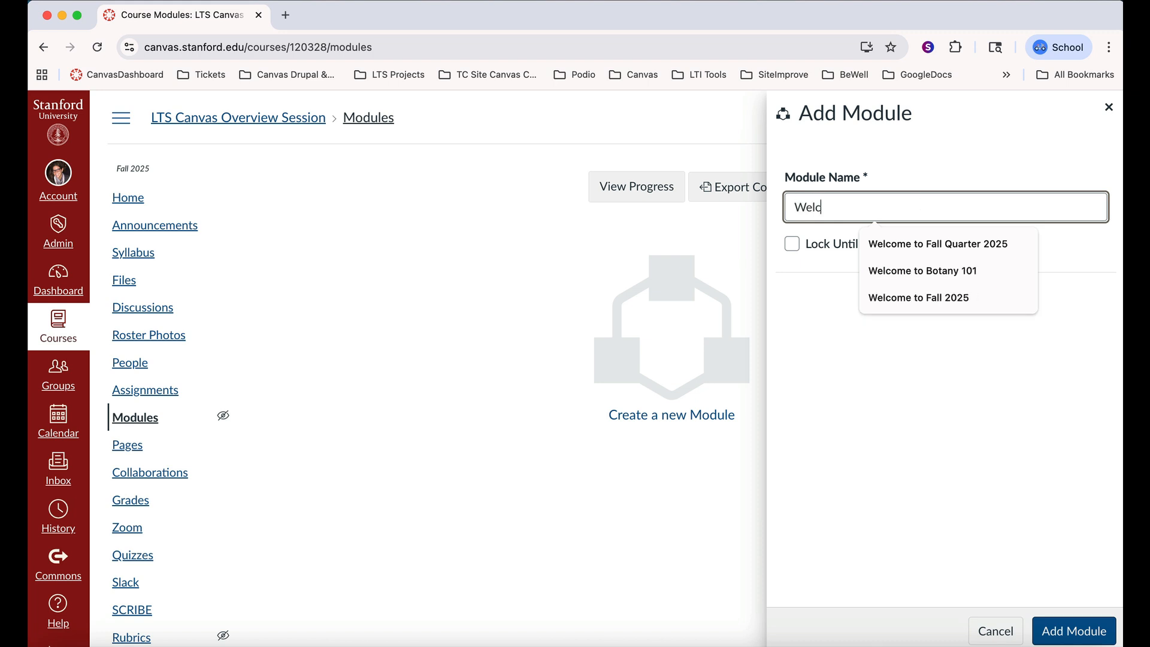
{"action": "left_click", "coordinate": [897, 244]}
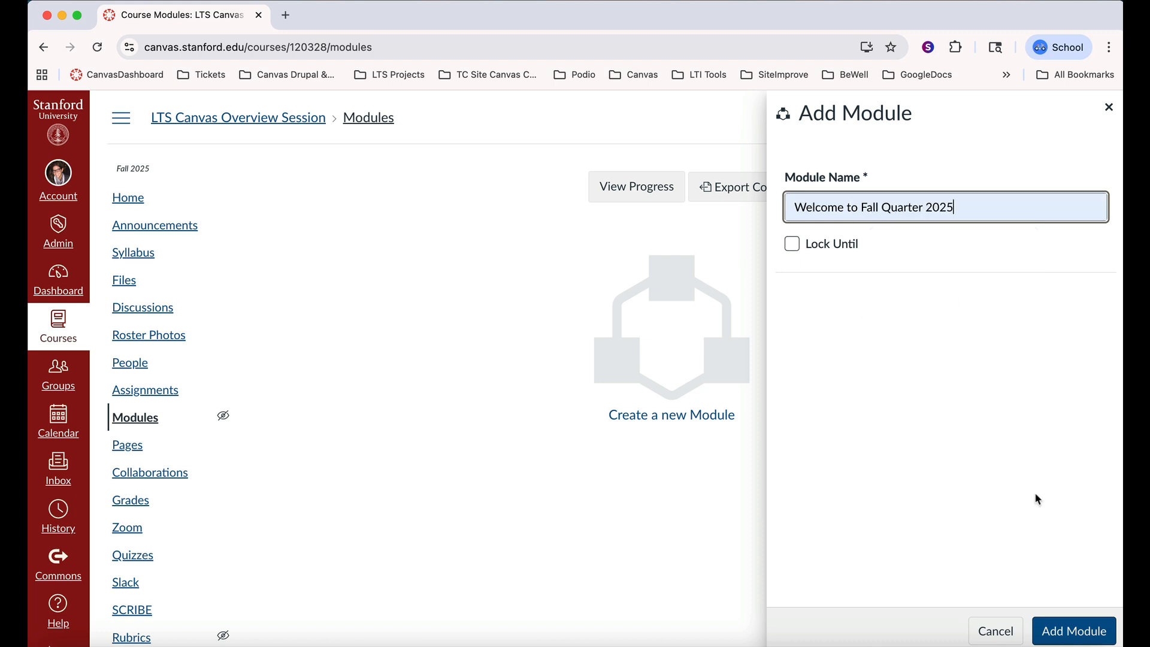
{"action": "left_click", "coordinate": [1081, 633]}
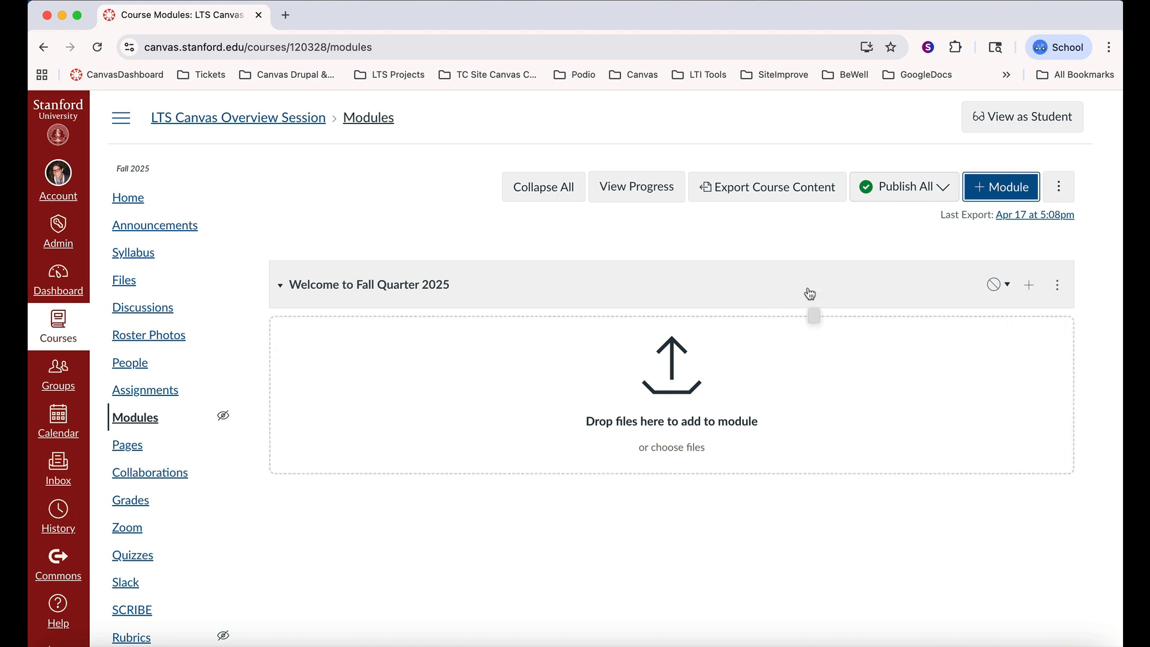
Add a second module to the course named "Week 1: Unit 1"
{"action": "left_click", "coordinate": [997, 189]}
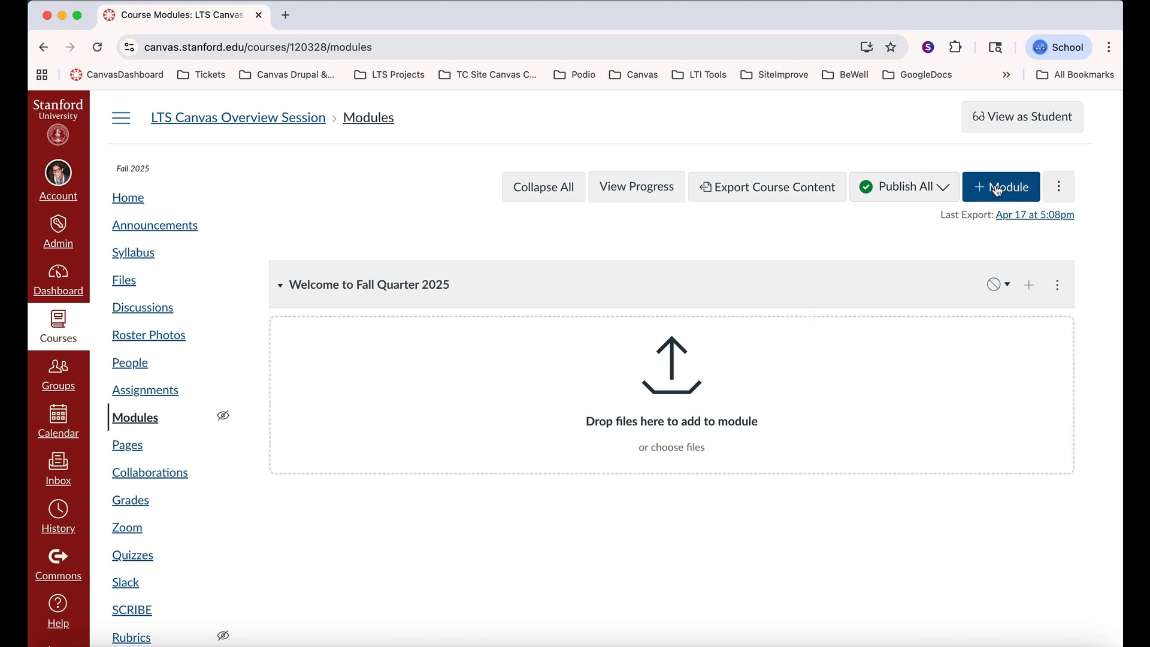
{"action": "type", "text": "Week 1: Unit 1"}
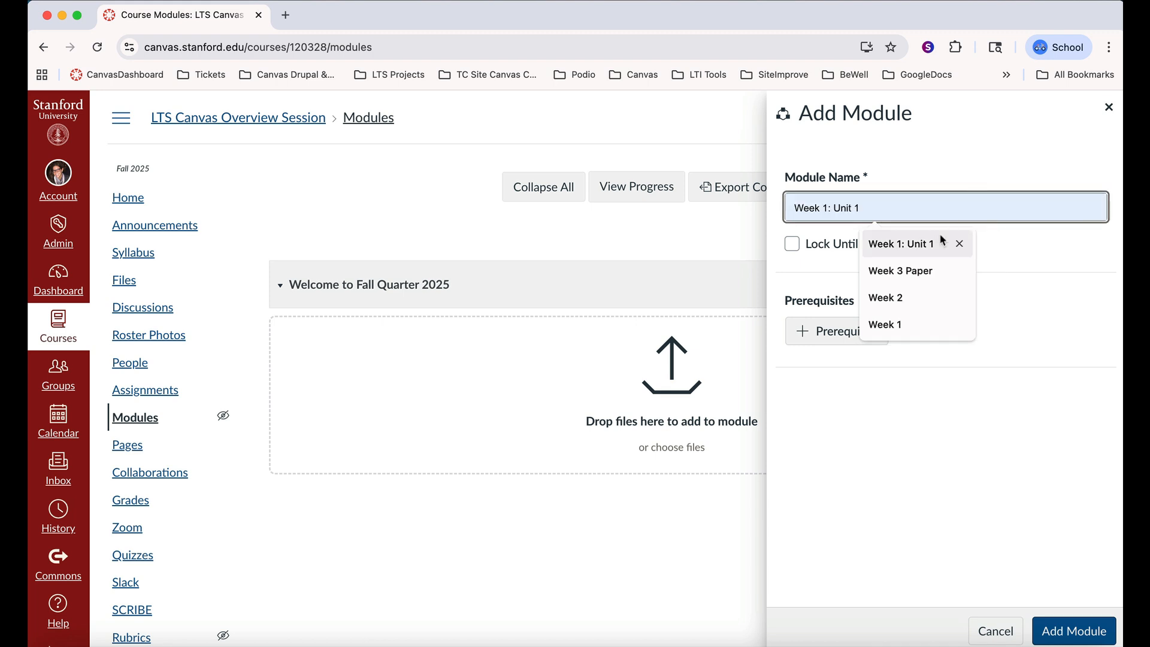
{"action": "left_click", "coordinate": [940, 244]}
{"action": "left_click", "coordinate": [1089, 631]}
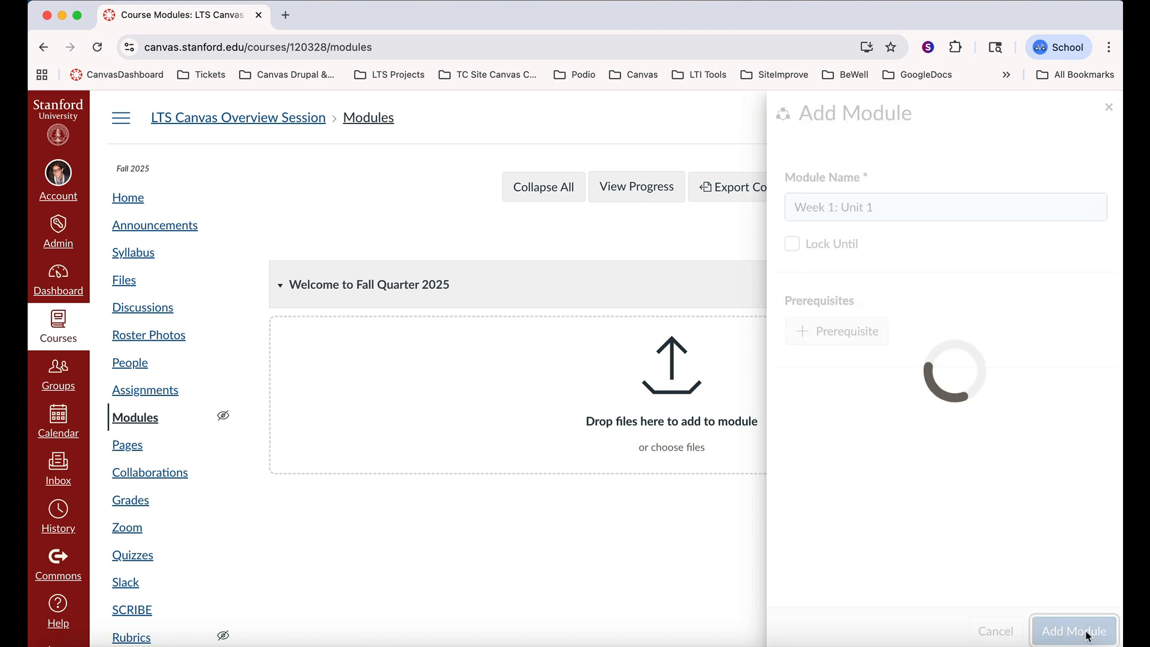
Add another module to the course named "Week 2: Unit 2"
{"action": "left_click", "coordinate": [1005, 189]}
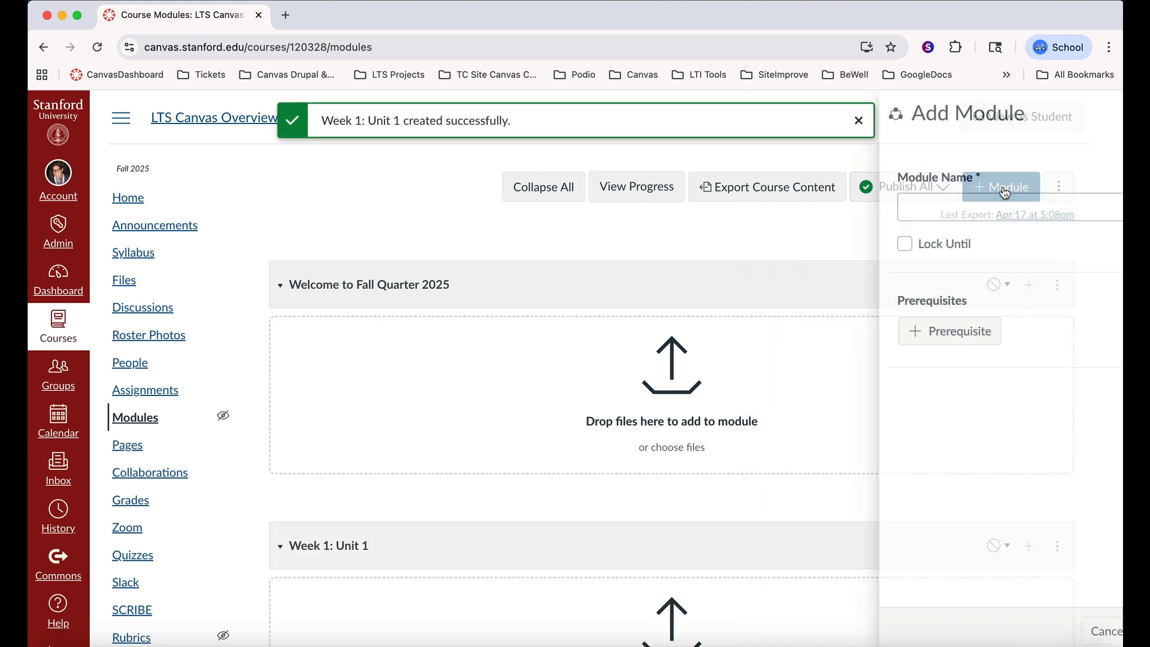
{"action": "type", "text": "Week"}
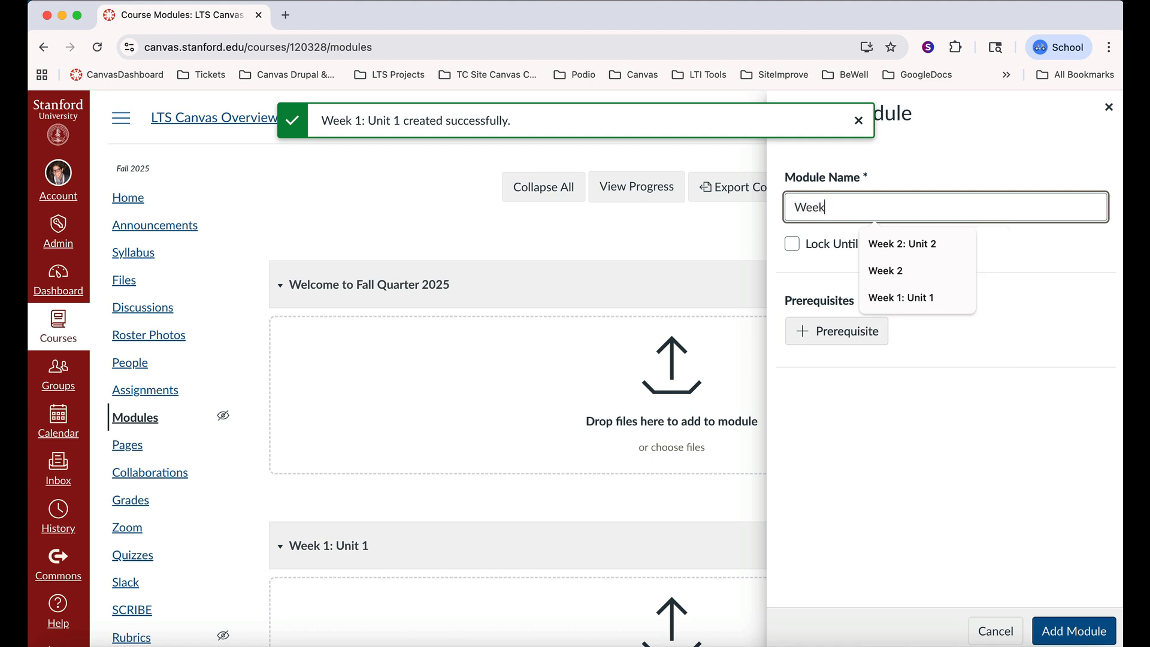
{"action": "left_click", "coordinate": [910, 234]}
{"action": "left_click", "coordinate": [1072, 630]}
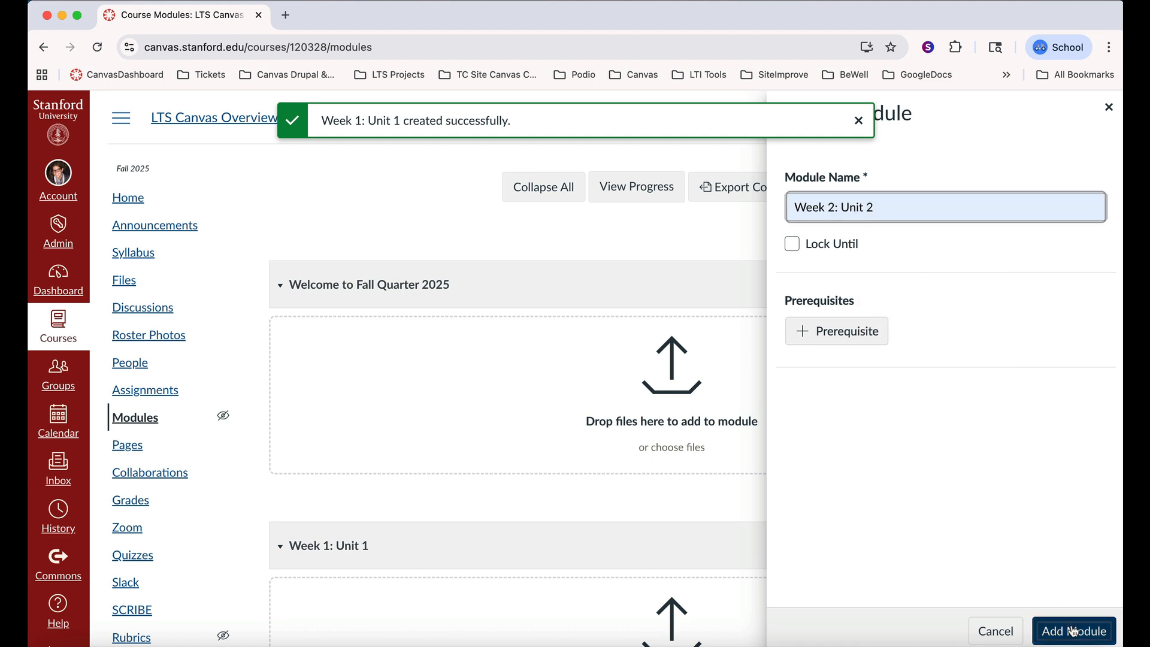
Add a module named "Project work" to the course
{"action": "left_click", "coordinate": [1002, 190]}
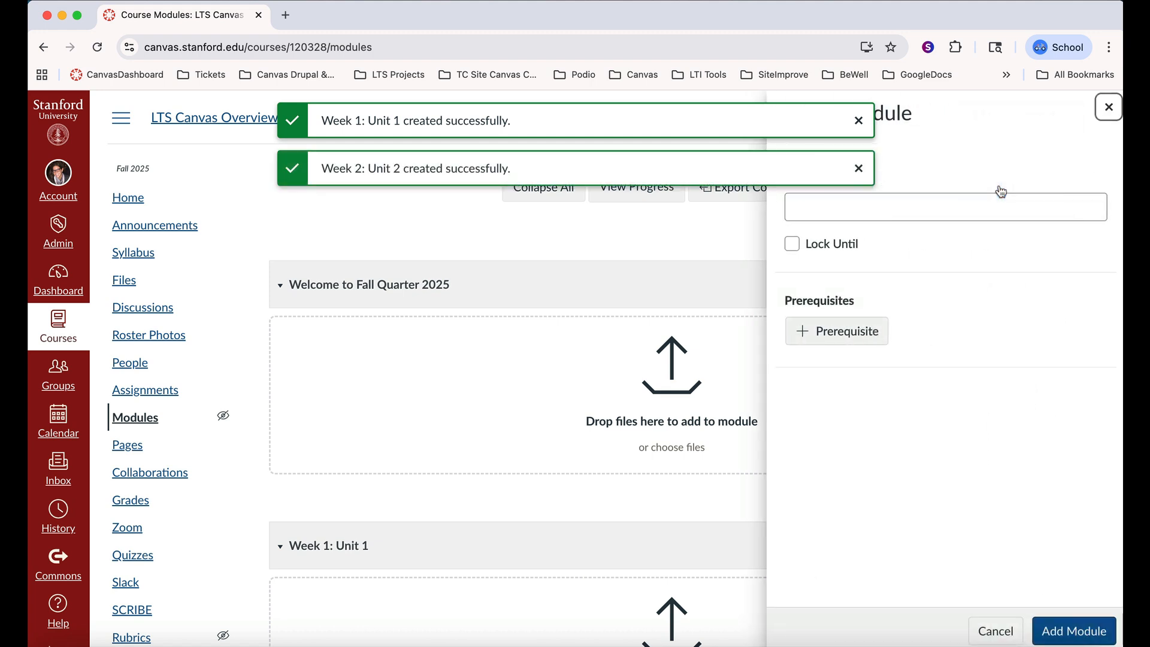
{"action": "left_click", "coordinate": [989, 206]}
{"action": "type", "text": "Project work"}
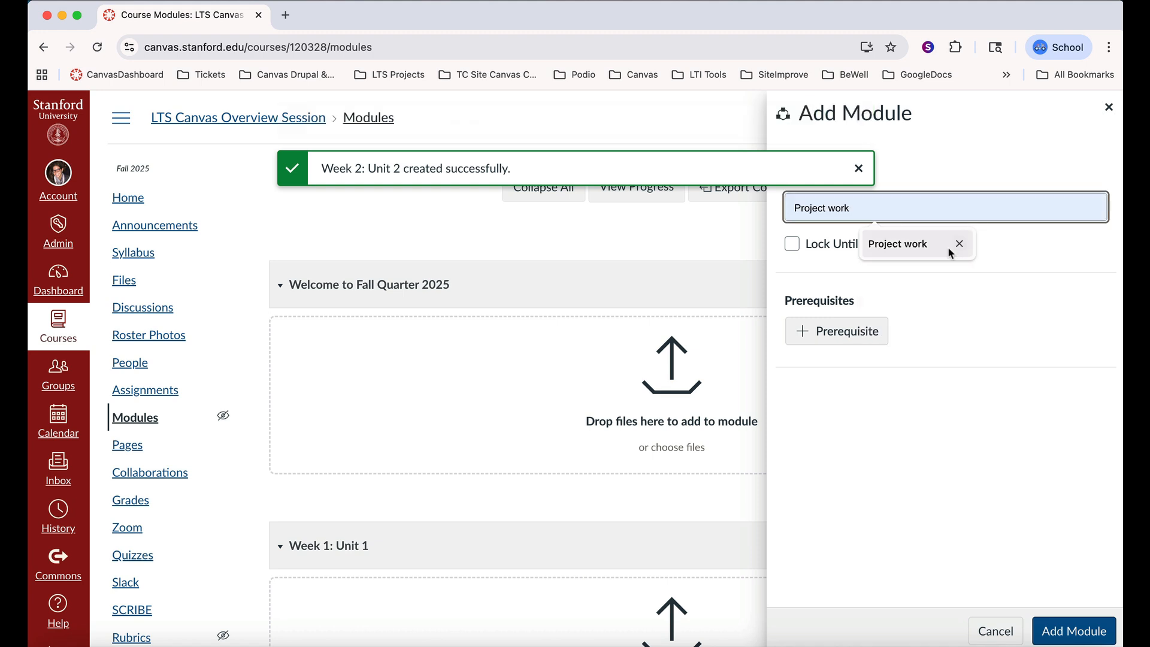
{"action": "left_click", "coordinate": [937, 246]}
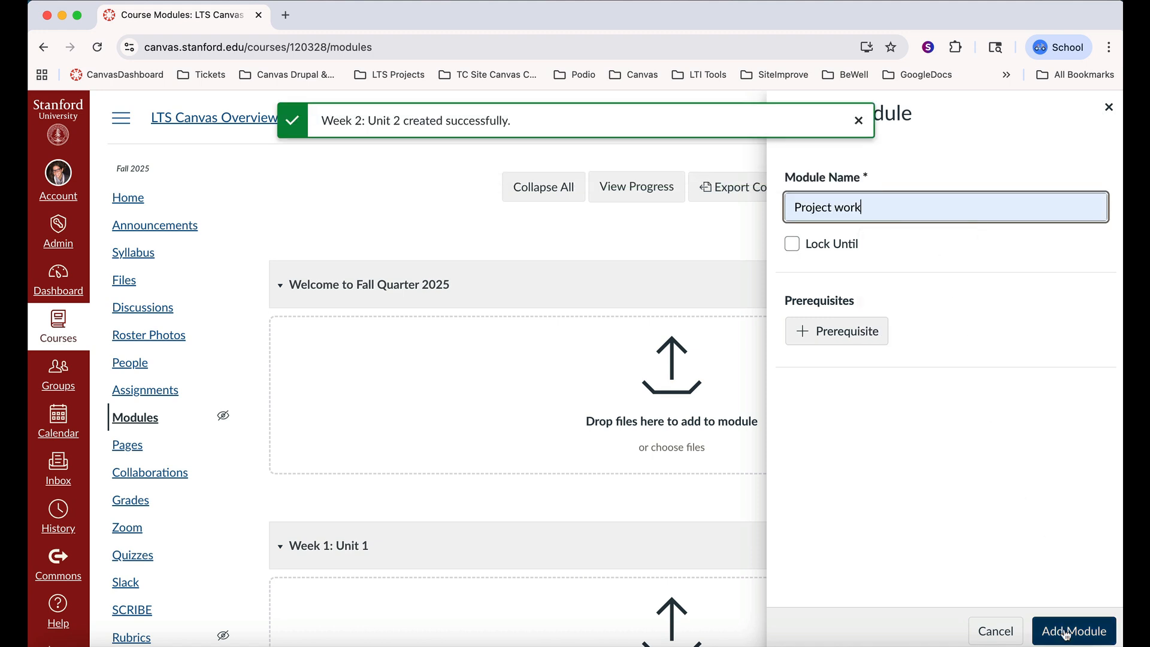
{"action": "left_click", "coordinate": [1059, 628]}
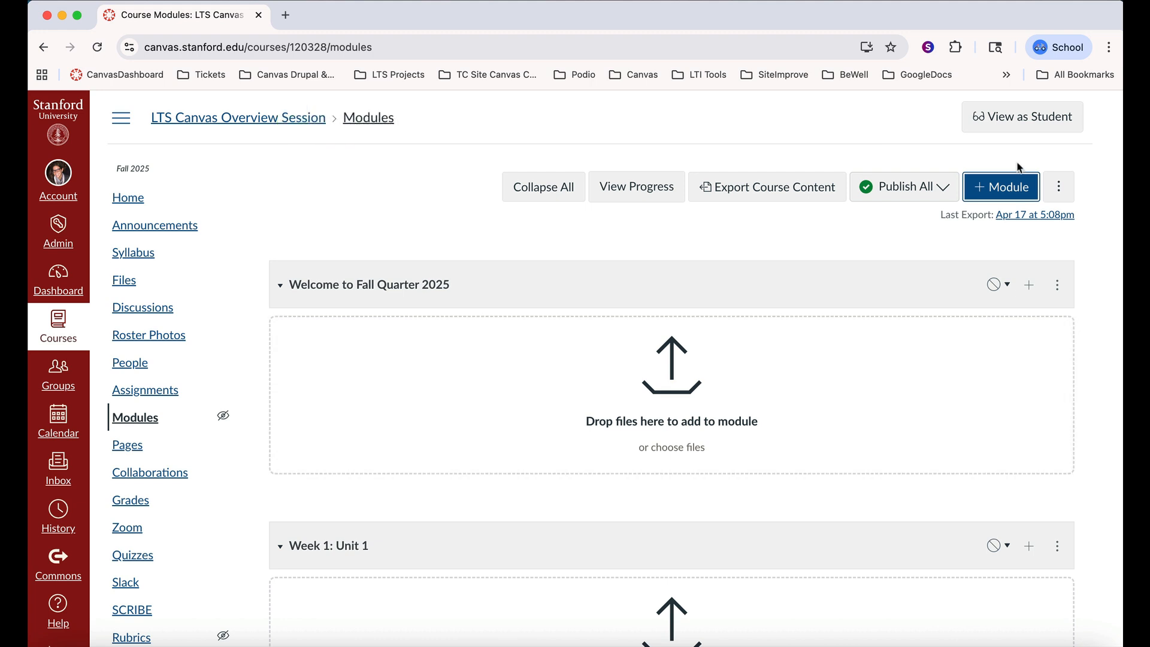
Add a module named "Week 3: Unit 3" with "Week 2: Unit 2" as its prerequisite
{"action": "left_click", "coordinate": [1001, 188]}
{"action": "left_click", "coordinate": [964, 211]}
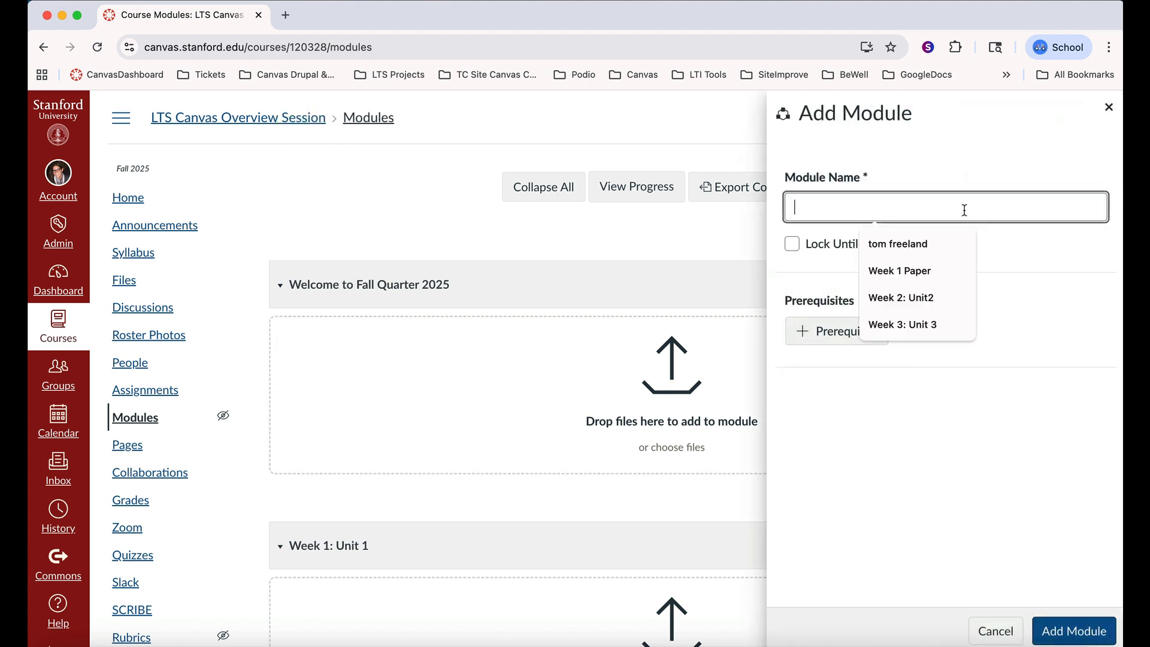
{"action": "left_click", "coordinate": [918, 325]}
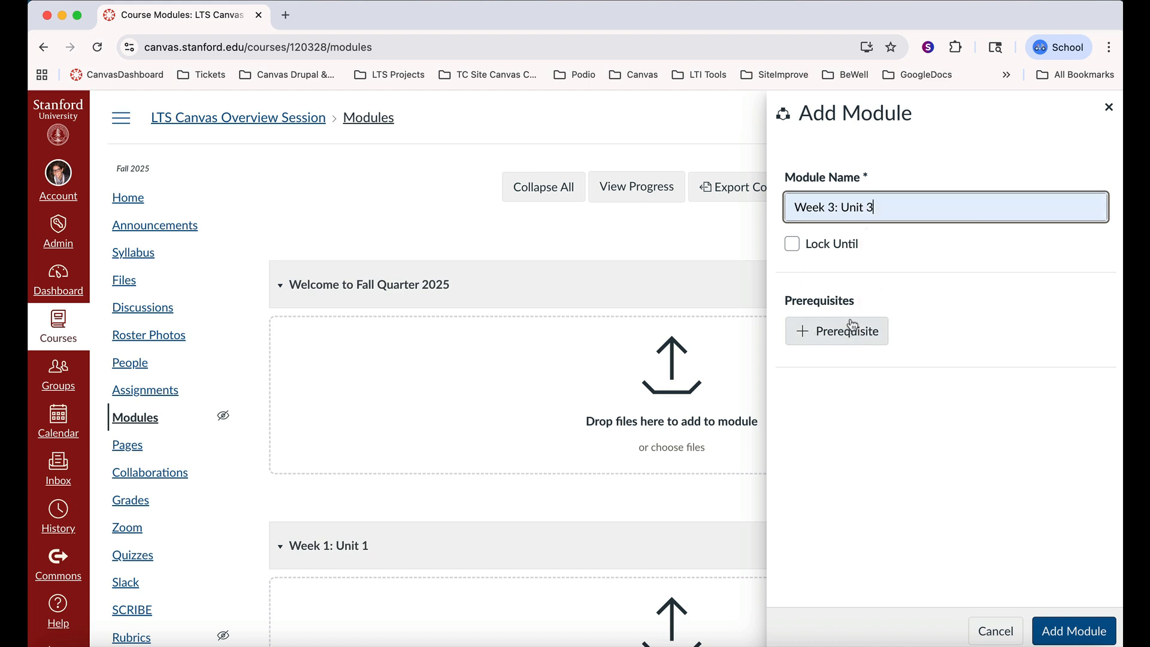
{"action": "left_click", "coordinate": [846, 336]}
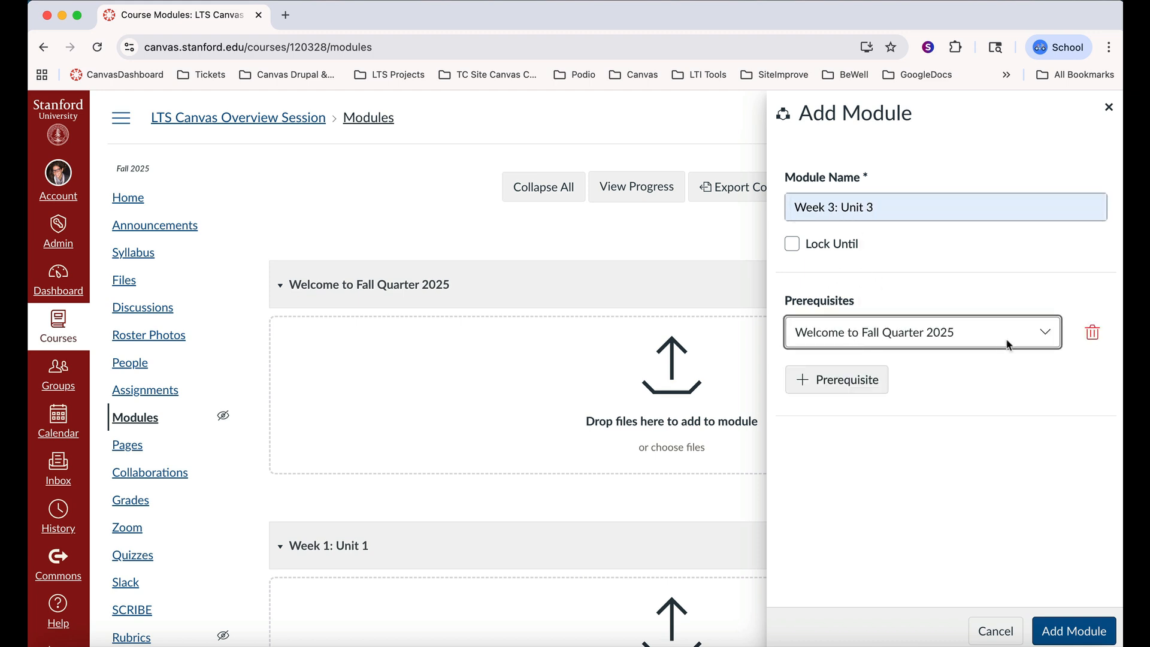
{"action": "left_click", "coordinate": [1050, 335]}
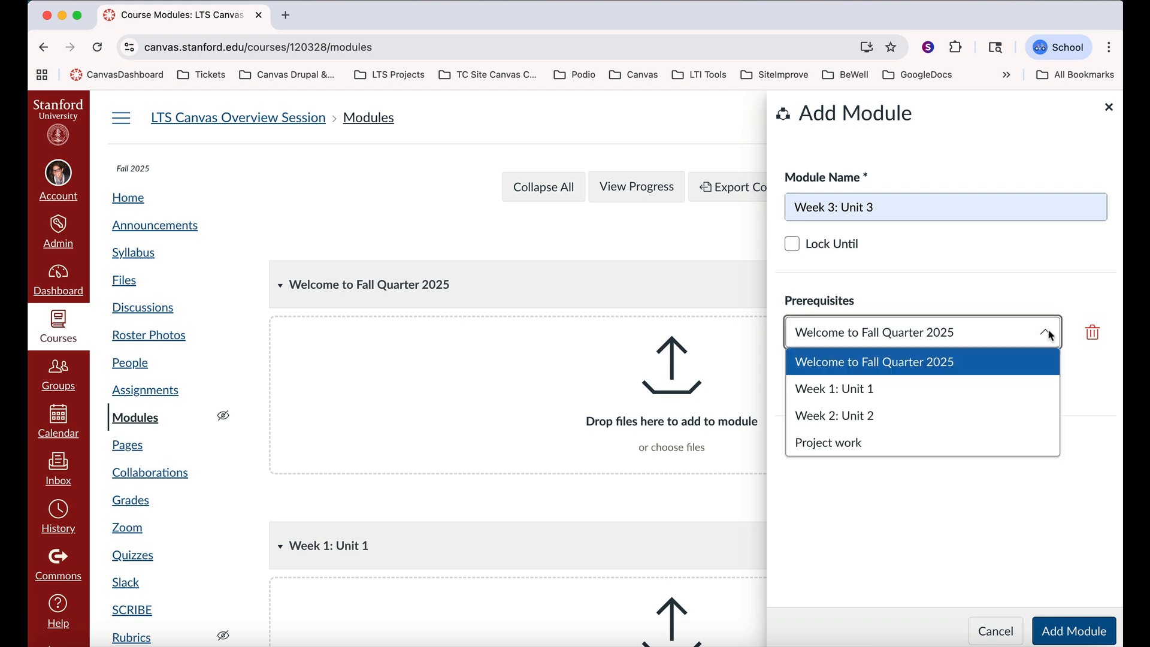
{"action": "left_click", "coordinate": [939, 413]}
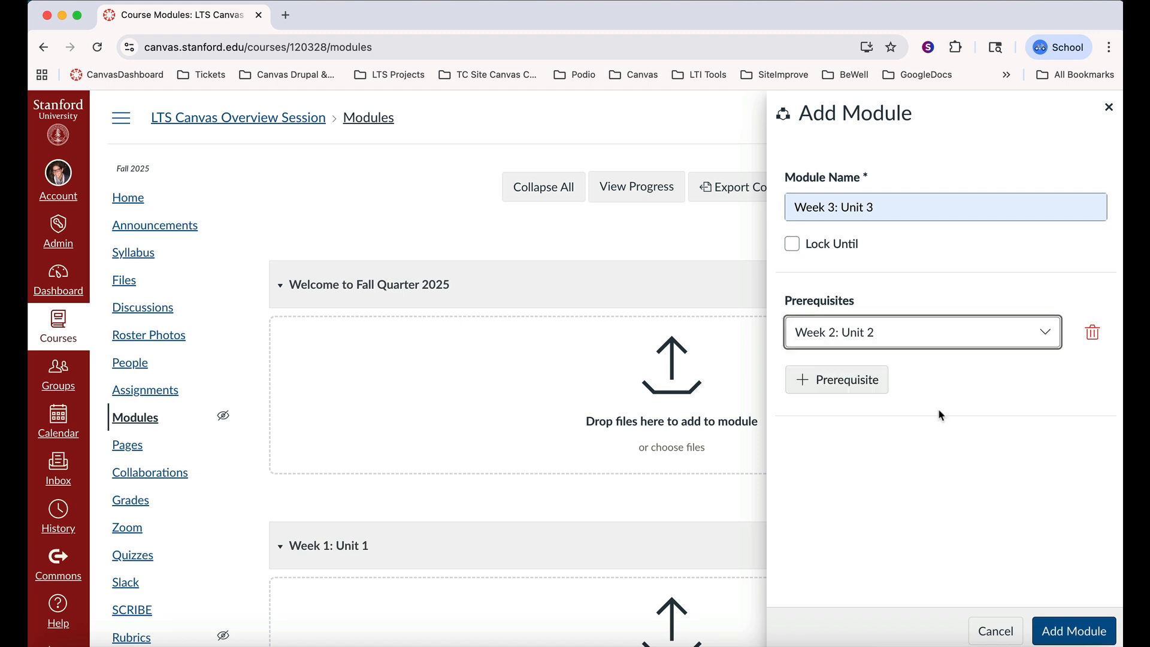
{"action": "left_click", "coordinate": [1072, 632]}
Add the existing course file Fall2025Syllabus.docx as an item in the "Welcome to Fall Quarter 2025" module
{"action": "scroll", "coordinate": [815, 429], "scroll_direction": "down", "scroll_amount": 9}
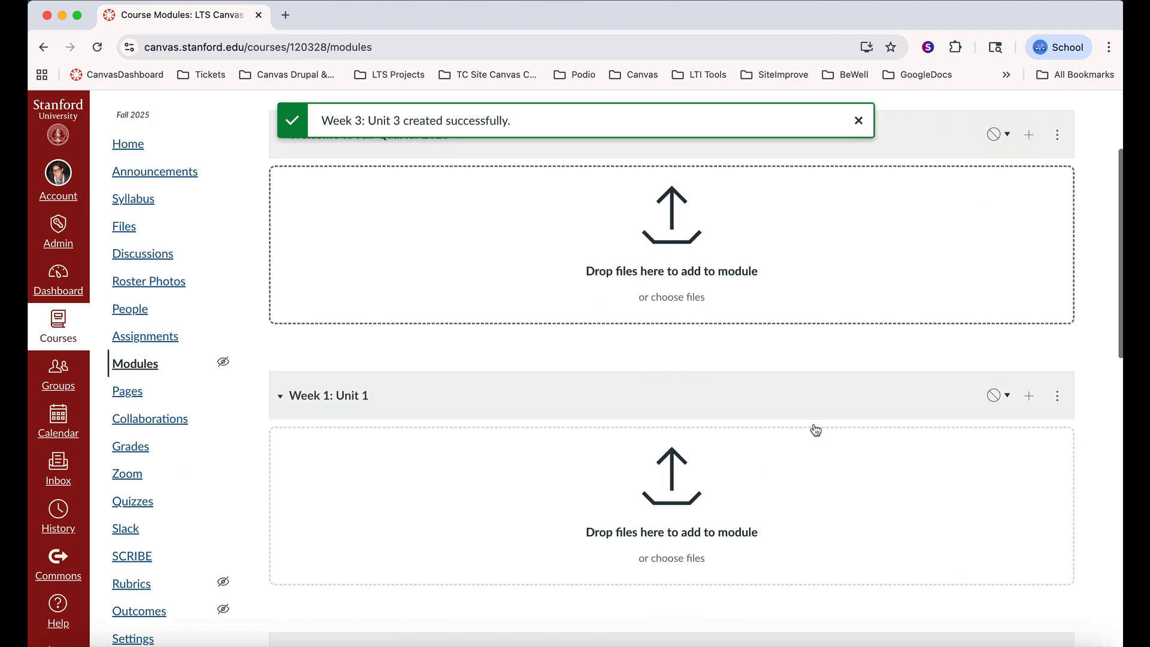
{"action": "scroll", "coordinate": [816, 430], "scroll_direction": "down", "scroll_amount": 5}
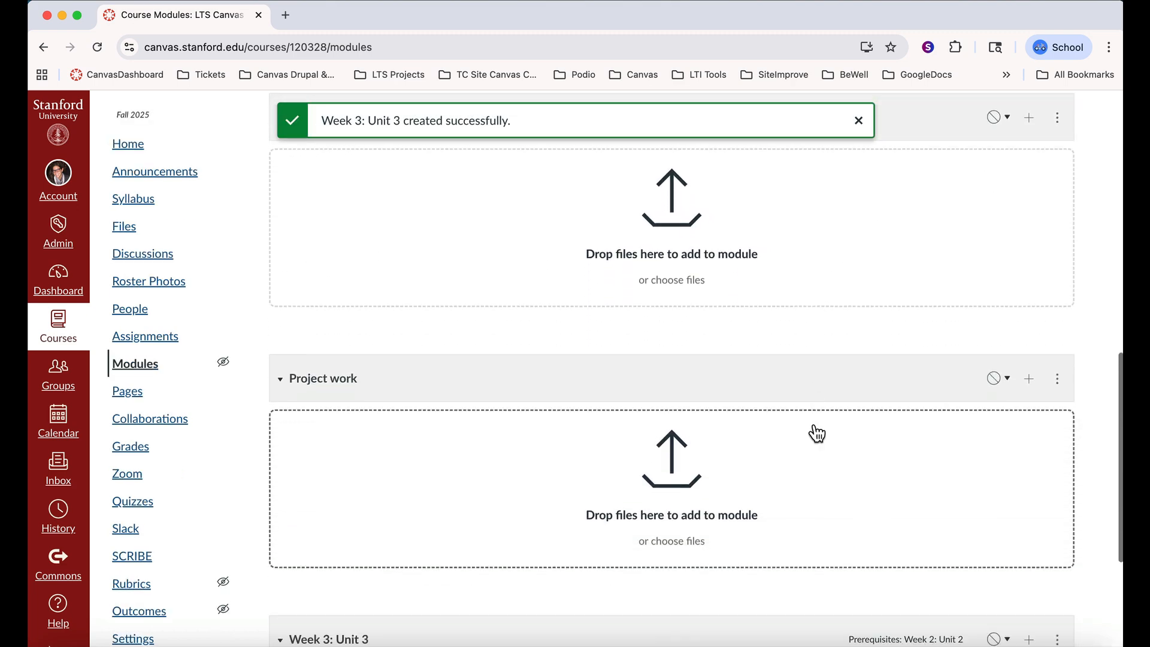
{"action": "scroll", "coordinate": [815, 430], "scroll_direction": "down", "scroll_amount": 2}
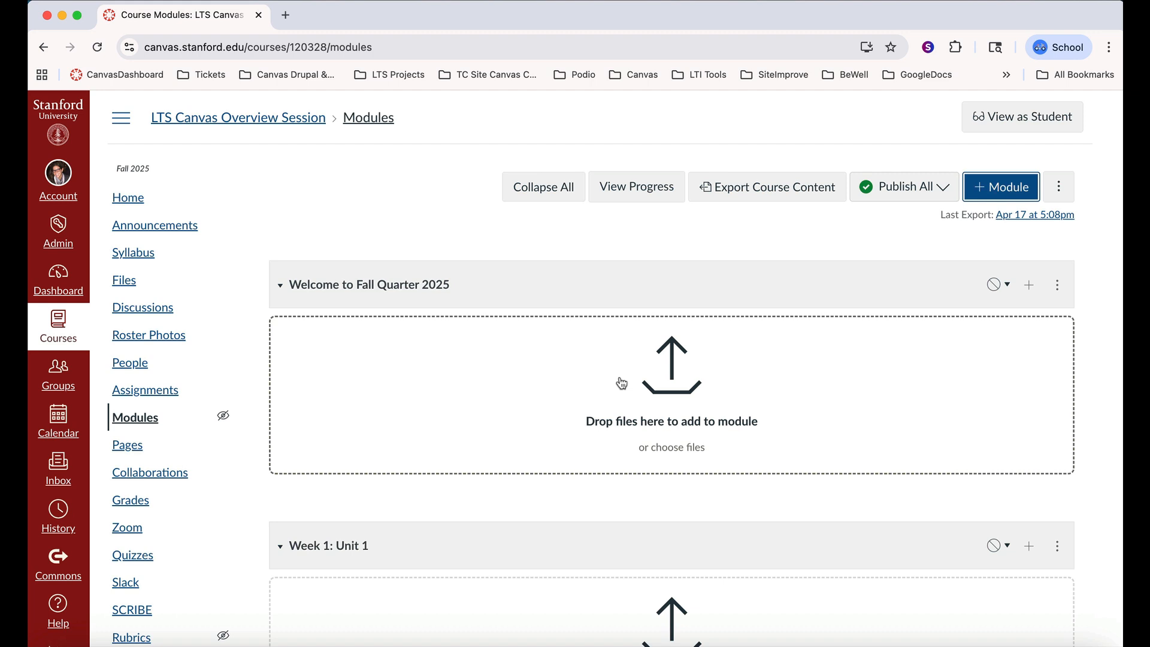
{"action": "scroll", "coordinate": [622, 383], "scroll_direction": "down", "scroll_amount": 1}
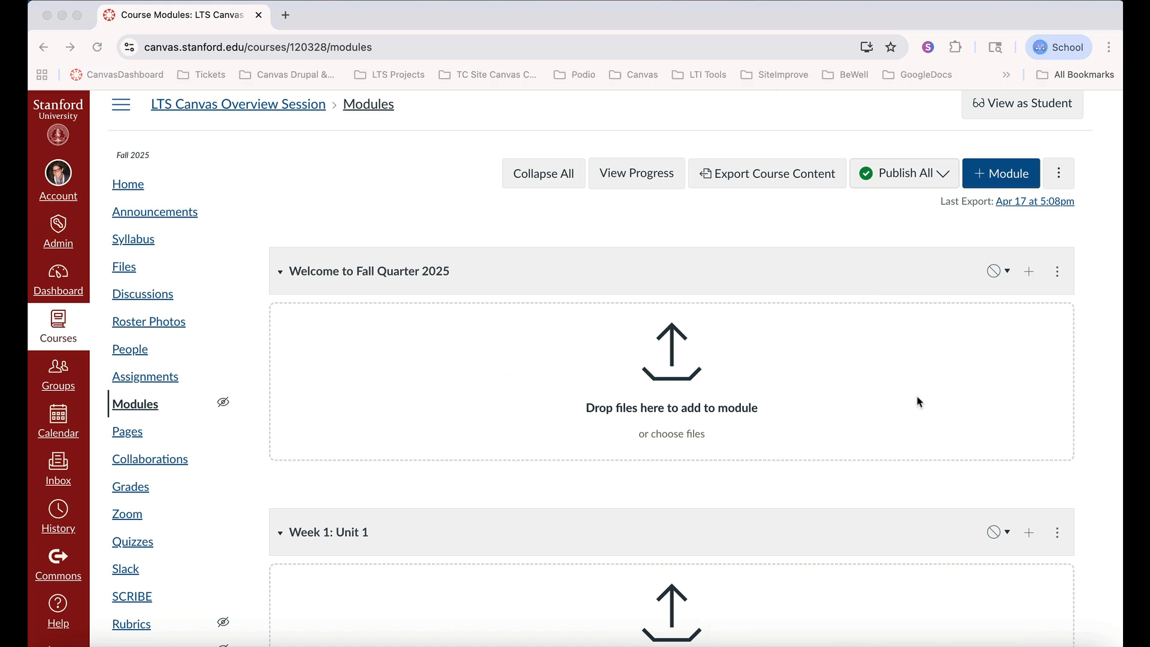
{"action": "left_click", "coordinate": [1028, 272]}
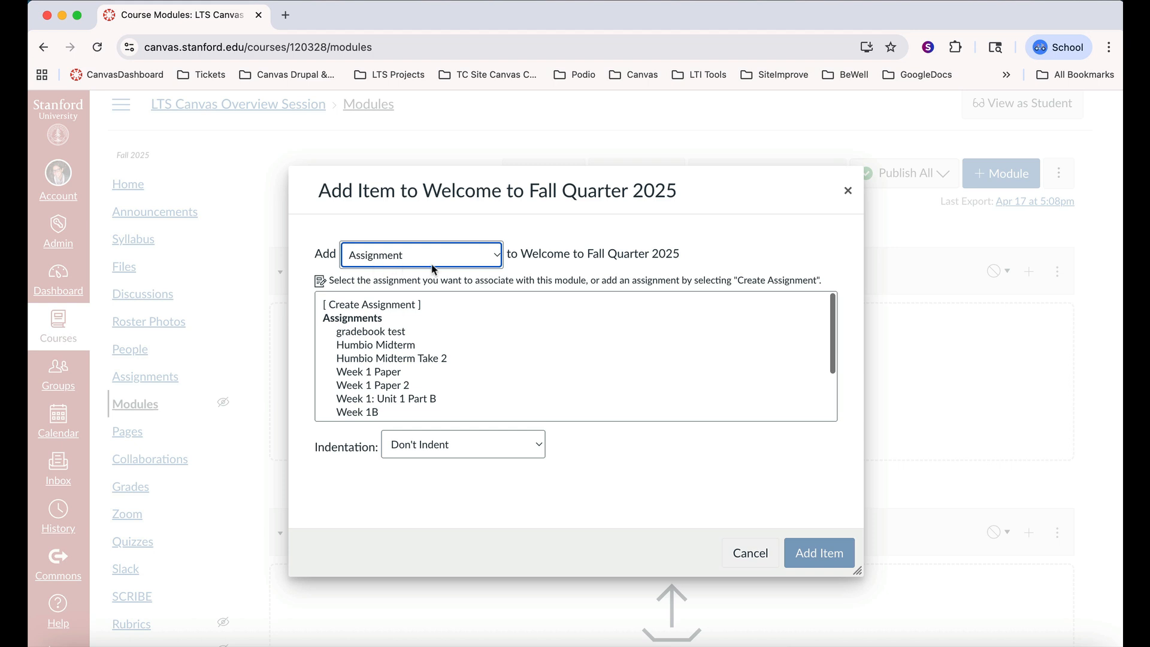
{"action": "left_click", "coordinate": [497, 258]}
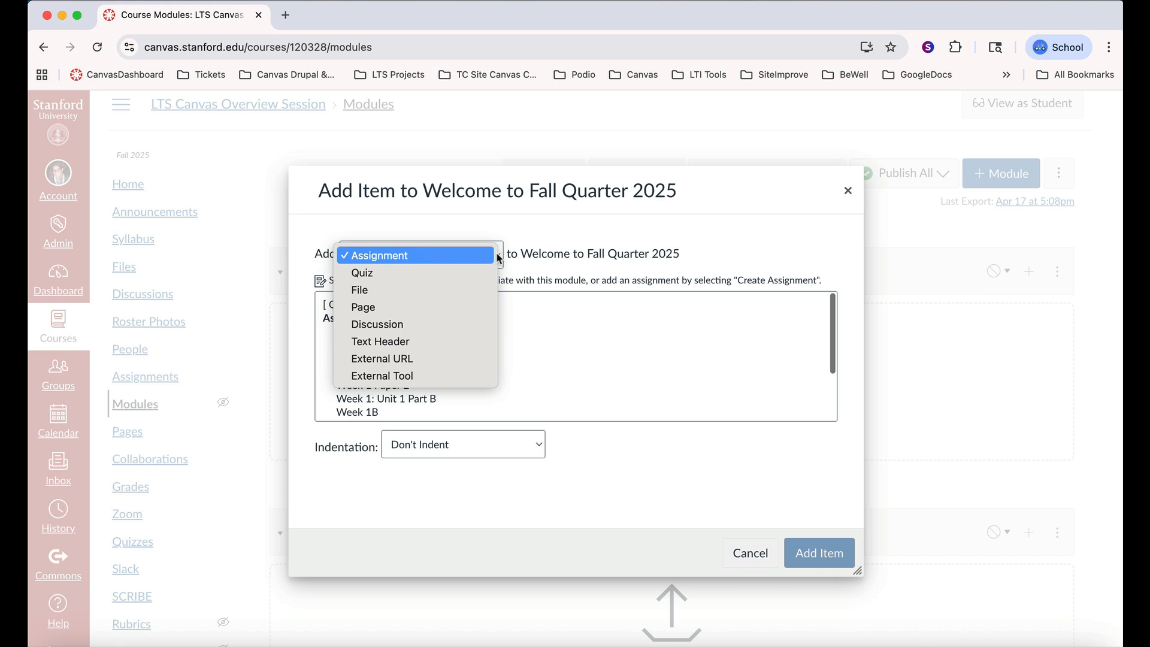
{"action": "left_click", "coordinate": [440, 292]}
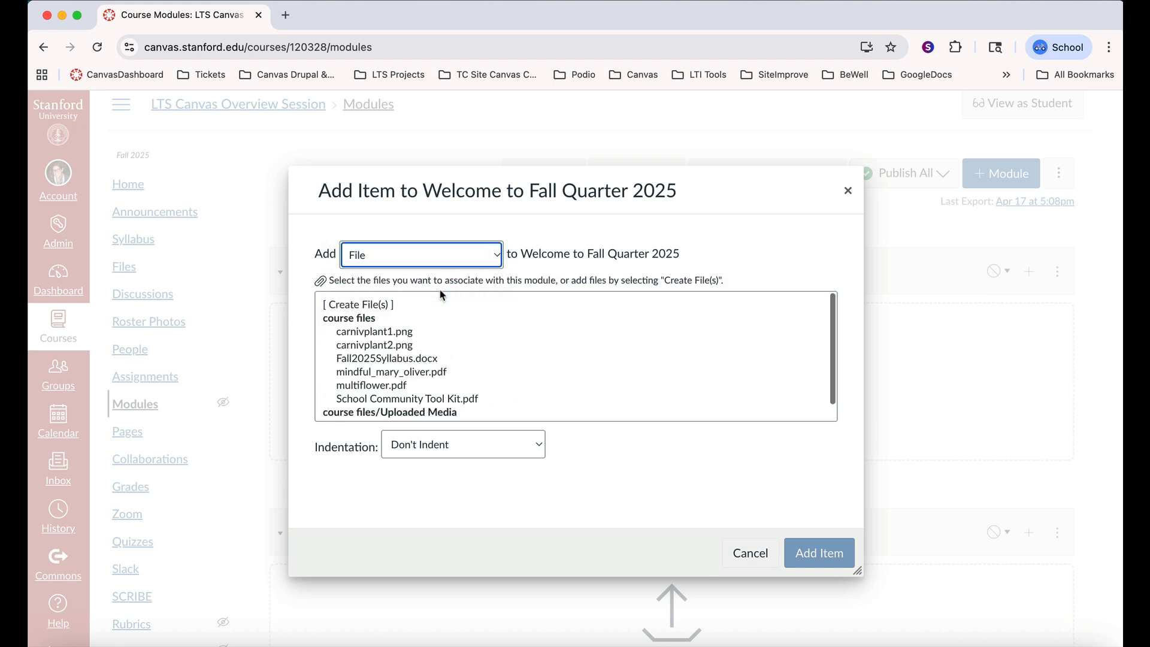
{"action": "left_click", "coordinate": [411, 359]}
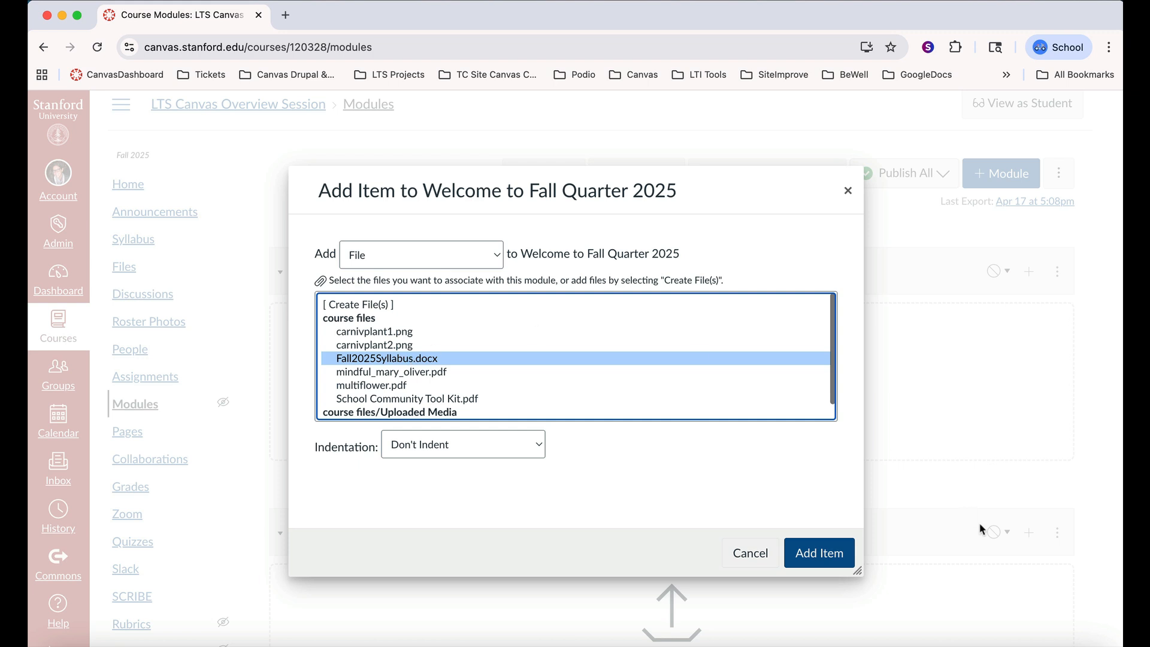
{"action": "left_click", "coordinate": [823, 554]}
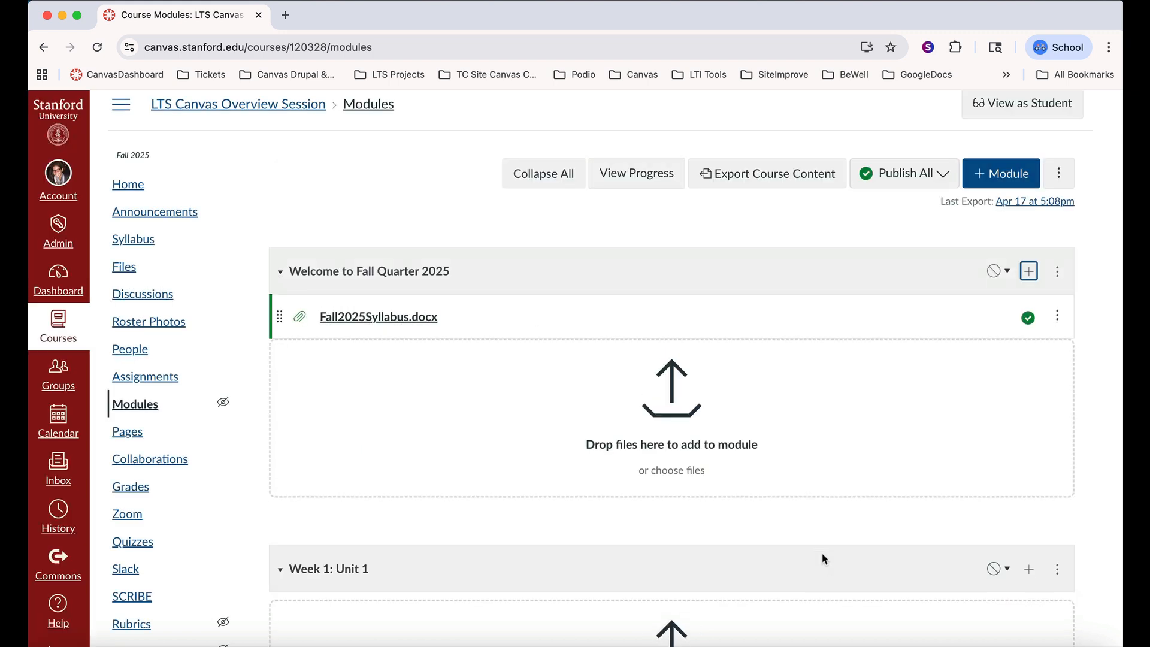
Add the existing assignment "Week 1 Paper" as an item in the "Week 1: Unit 1" module
{"action": "scroll", "coordinate": [821, 559], "scroll_direction": "down", "scroll_amount": 1}
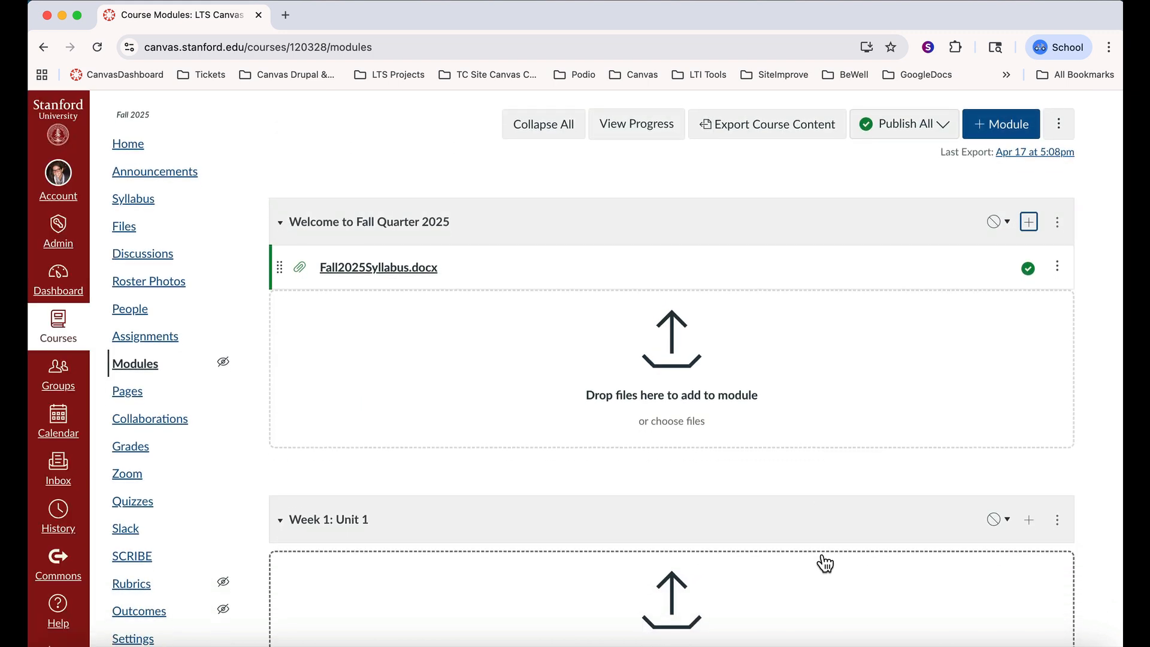
{"action": "scroll", "coordinate": [824, 563], "scroll_direction": "down", "scroll_amount": 5}
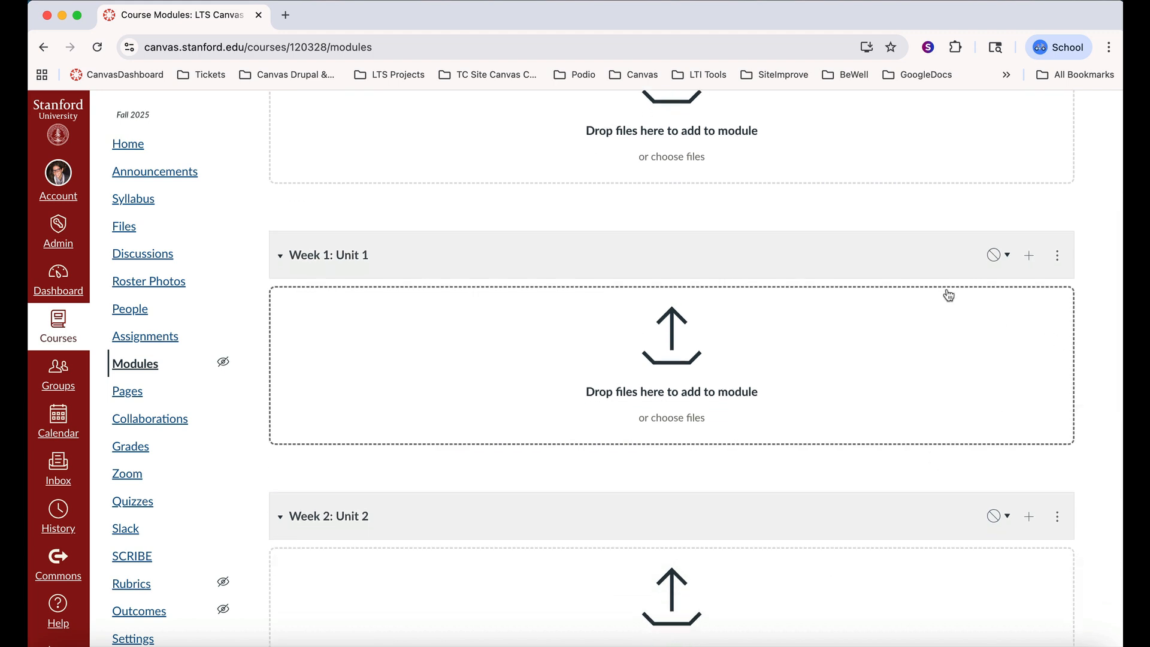
{"action": "left_click", "coordinate": [1030, 258]}
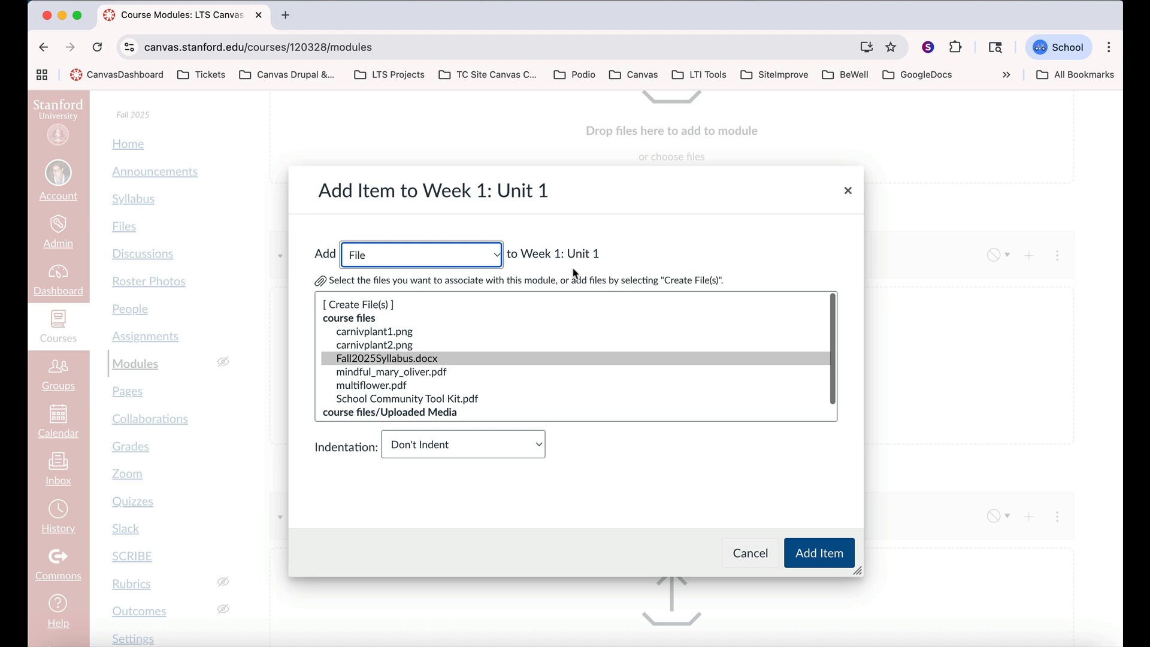
{"action": "left_click", "coordinate": [496, 259]}
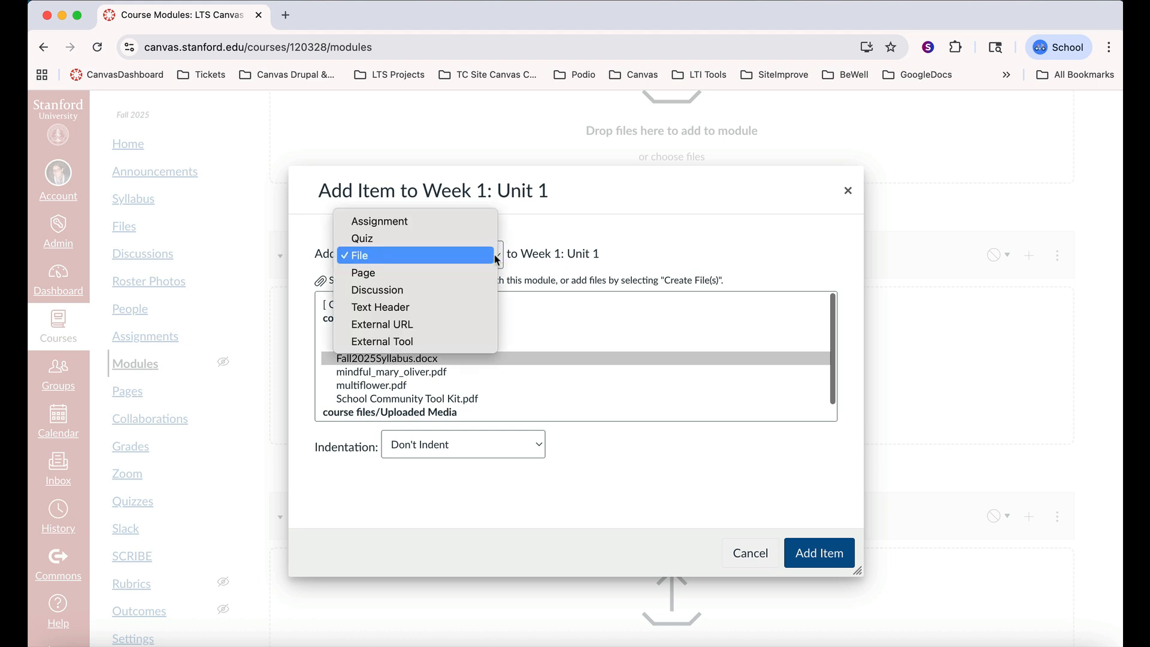
{"action": "left_click", "coordinate": [463, 224]}
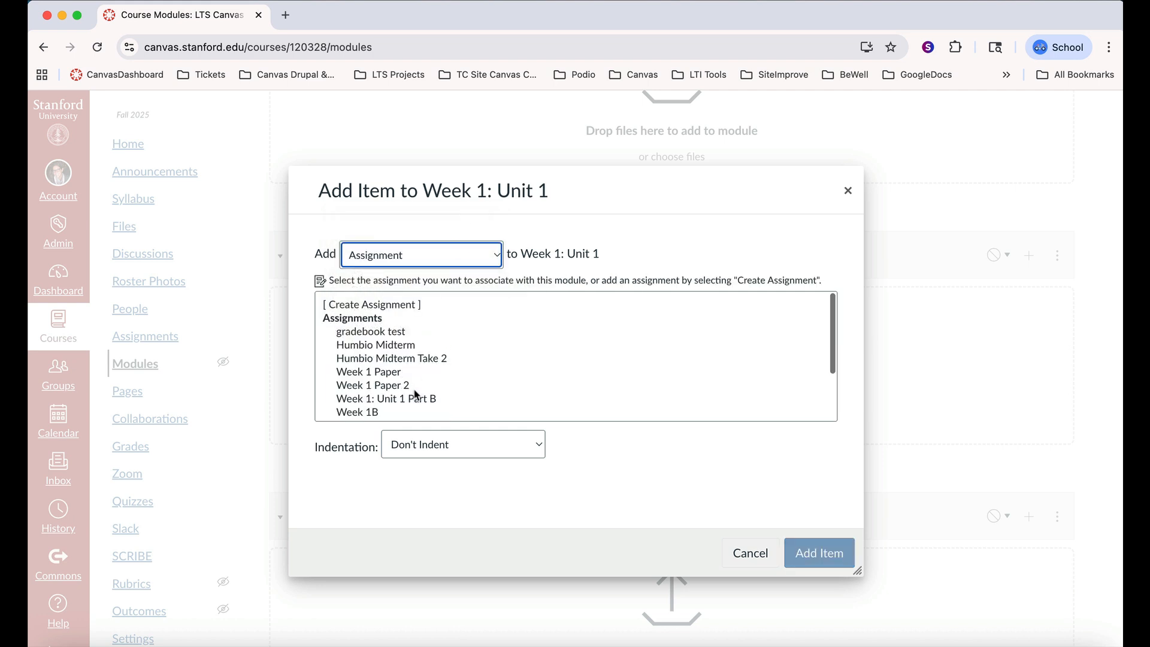
{"action": "left_click", "coordinate": [392, 372]}
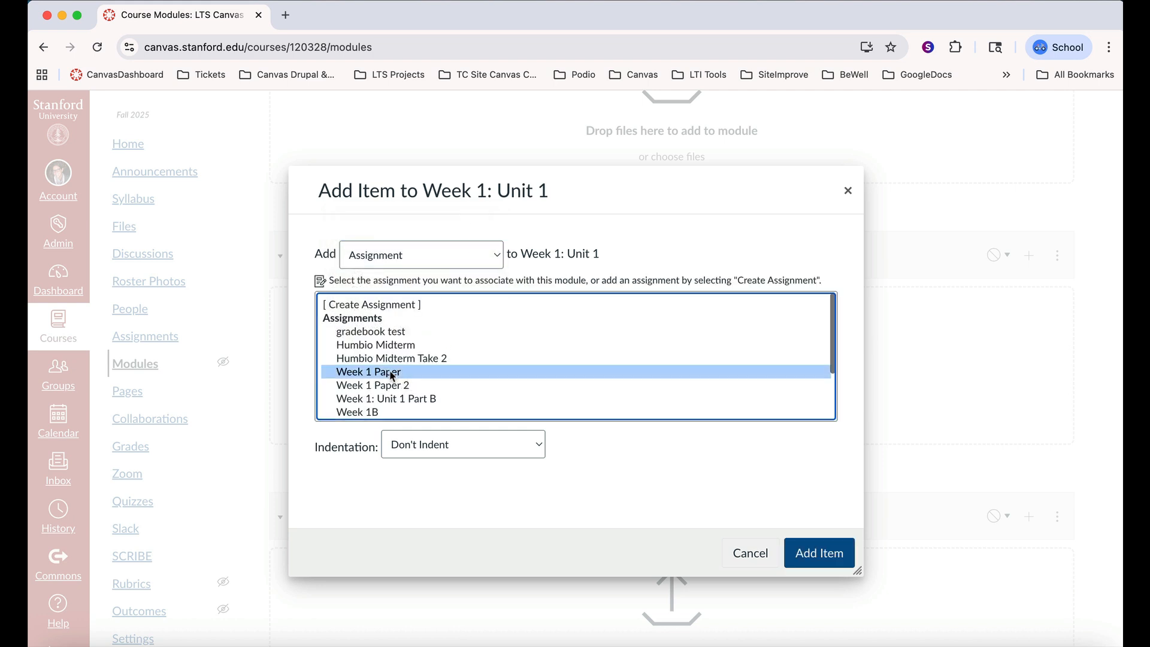
{"action": "left_click", "coordinate": [820, 554]}
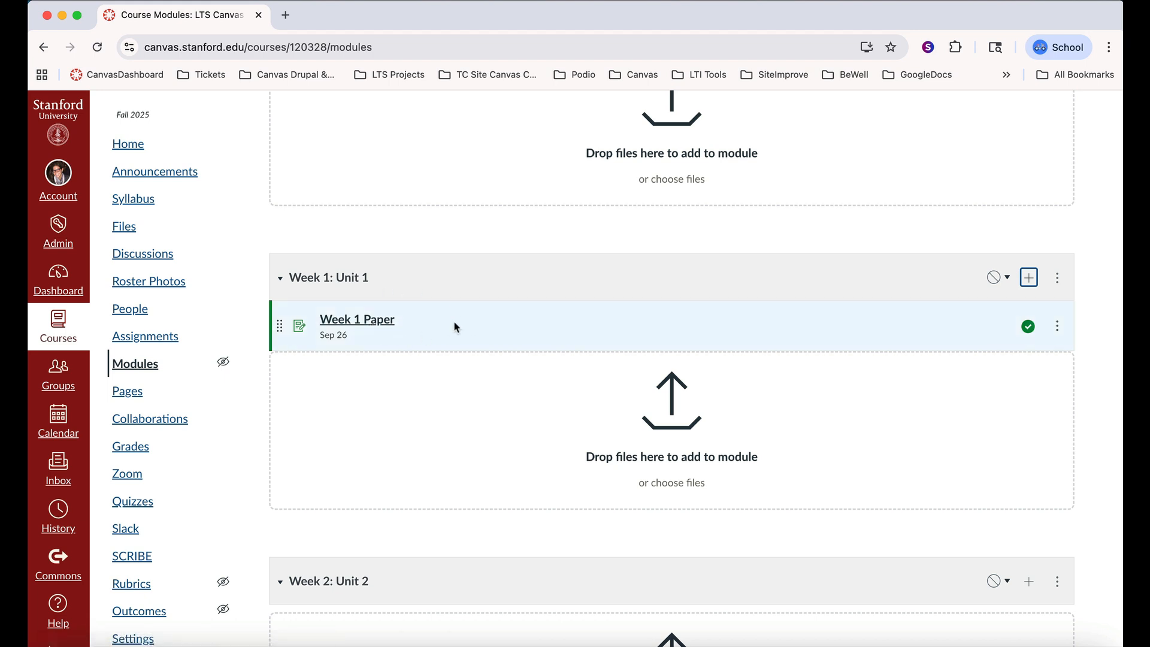
Create a new assignment named "Week 1 Paper 2" as an item in the "Week 1: Unit 1" module
{"action": "scroll", "coordinate": [454, 321], "scroll_direction": "down", "scroll_amount": 1}
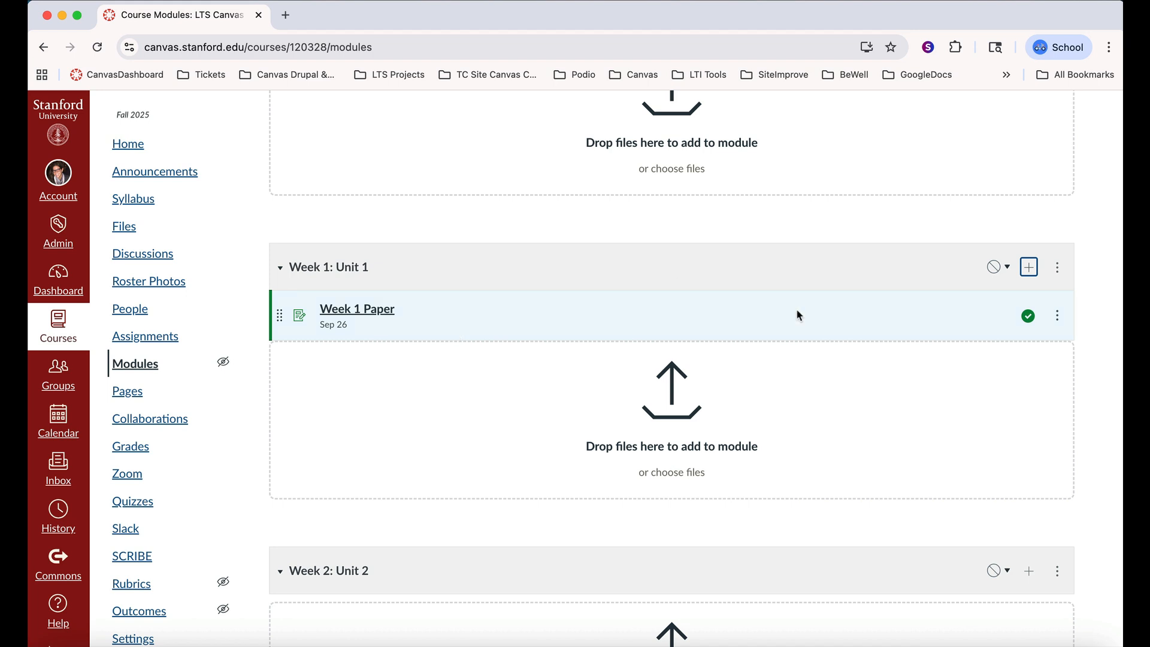
{"action": "left_click", "coordinate": [1029, 268]}
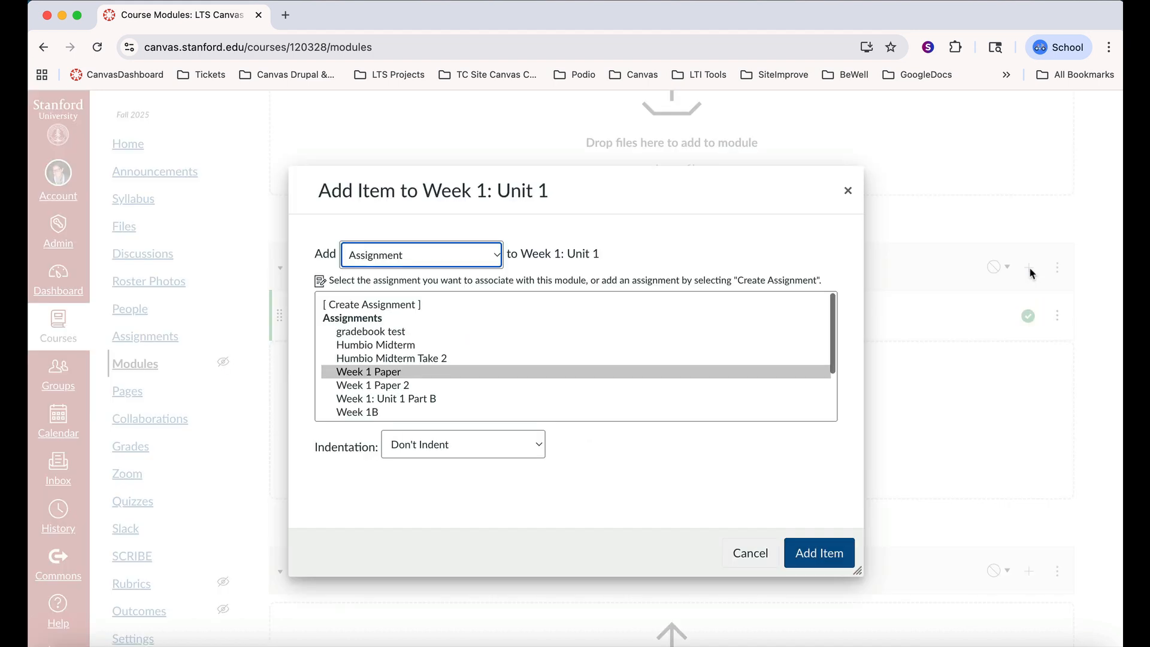
{"action": "left_click", "coordinate": [496, 256]}
{"action": "left_click", "coordinate": [440, 256]}
{"action": "left_click", "coordinate": [391, 307]}
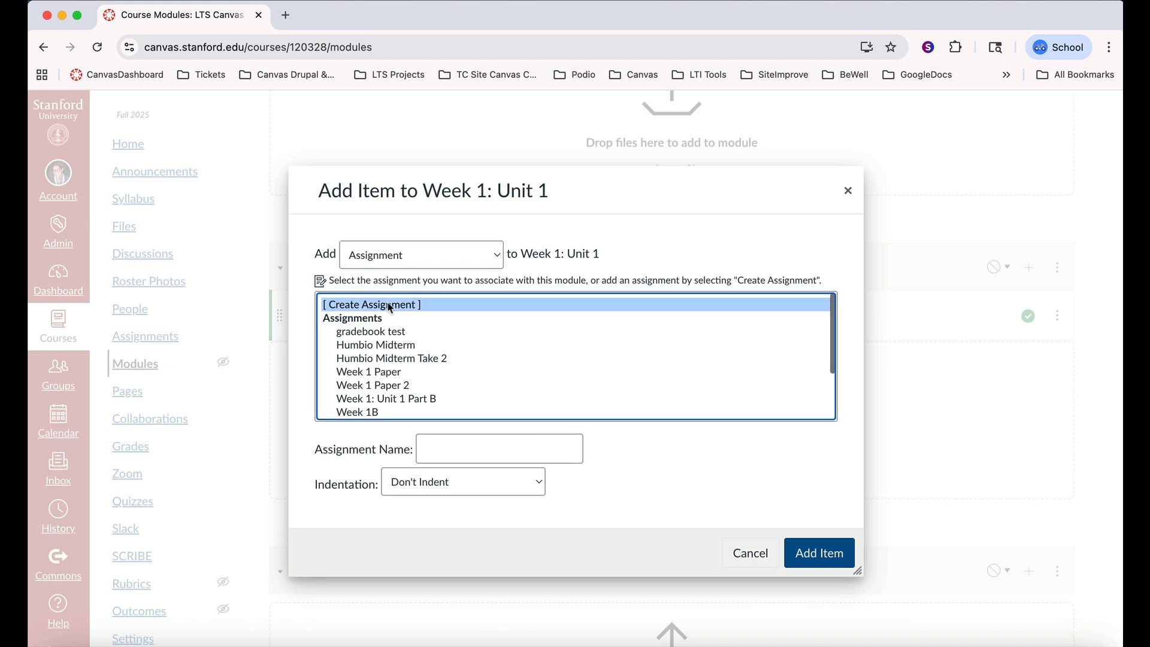
{"action": "left_click", "coordinate": [472, 449]}
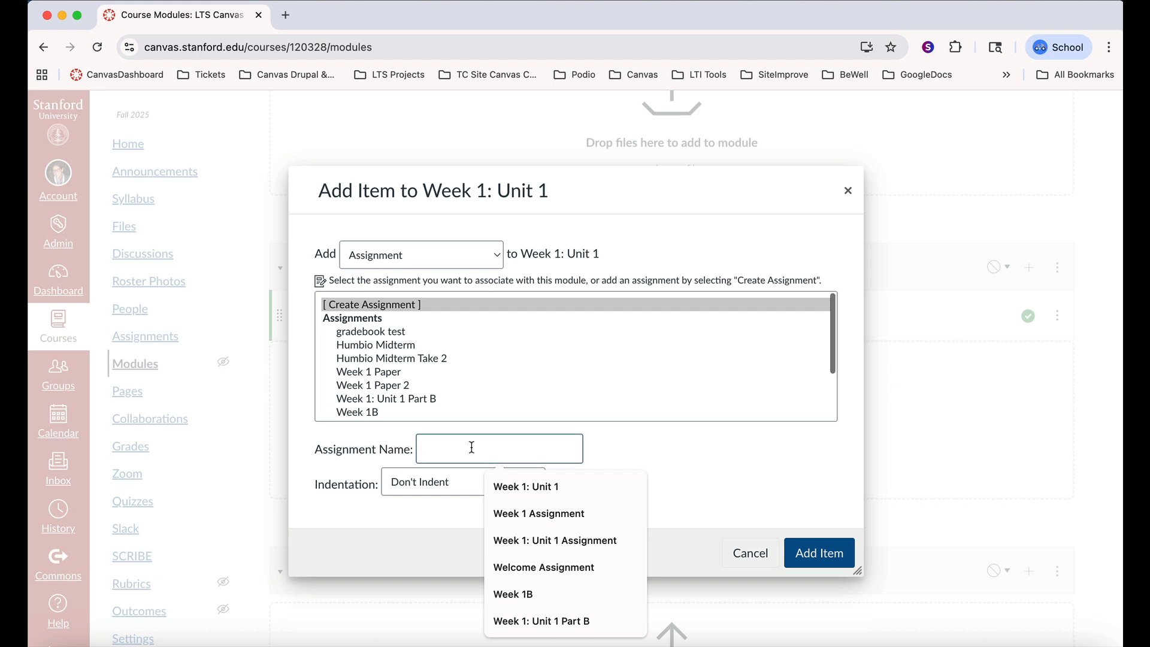
{"action": "type", "text": "Week 1 Paper"}
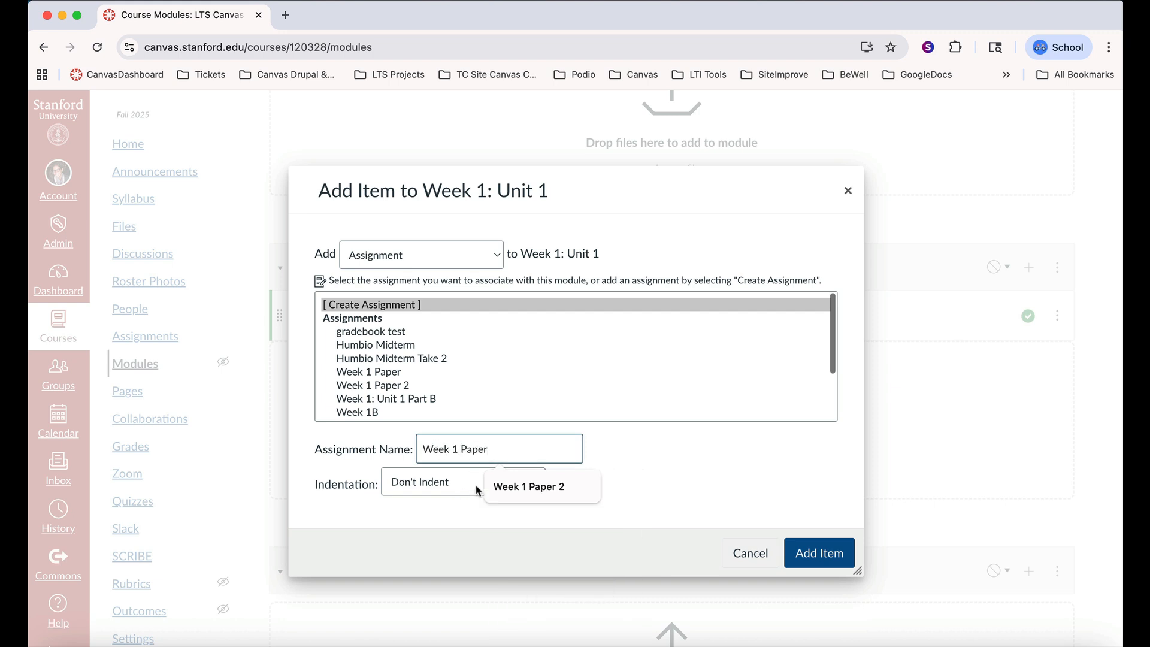
{"action": "left_click", "coordinate": [524, 486]}
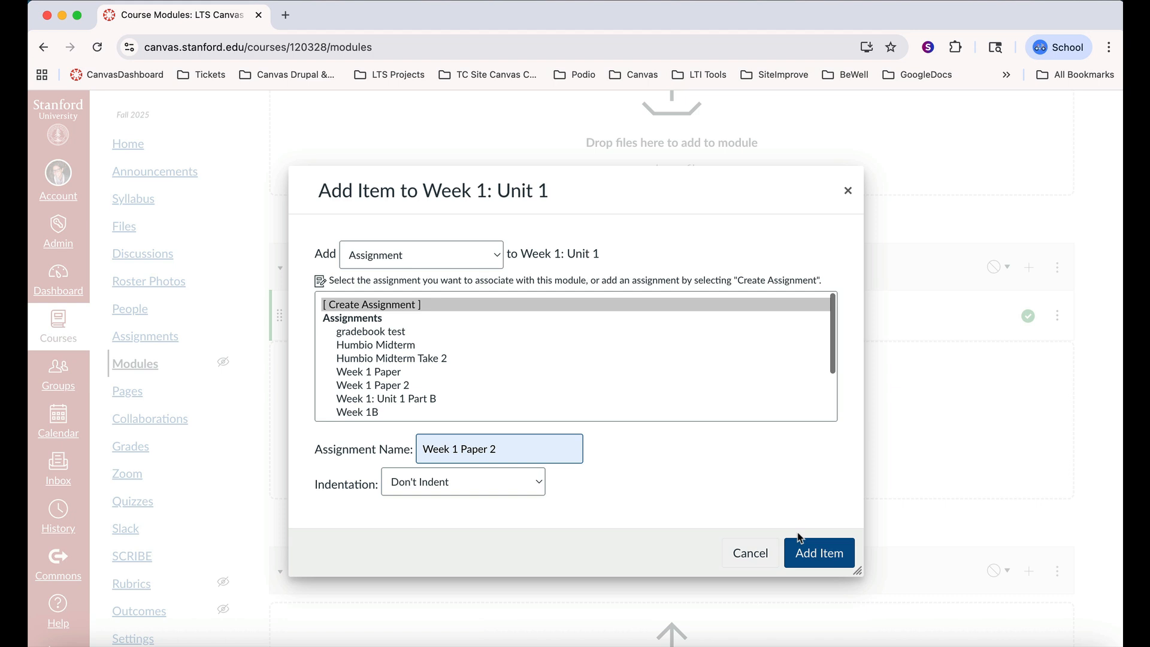
{"action": "left_click", "coordinate": [806, 560]}
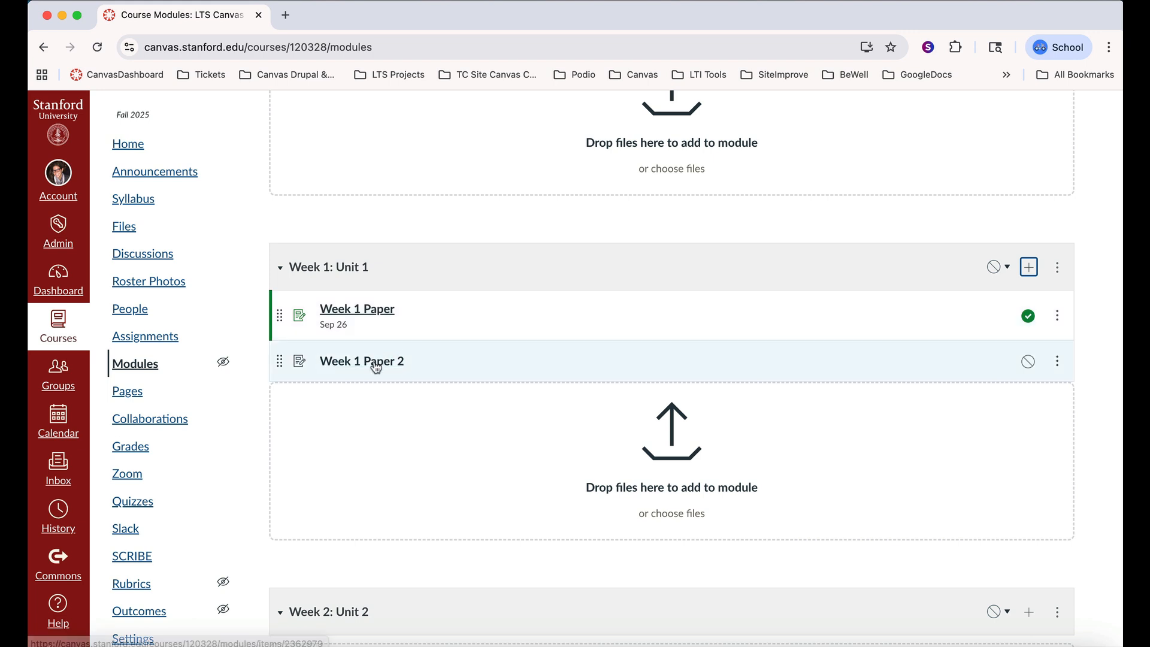
Review and save the settings of the new "Week 1 Paper 2" assignment, returning to the course's Modules page
{"action": "left_click", "coordinate": [375, 365]}
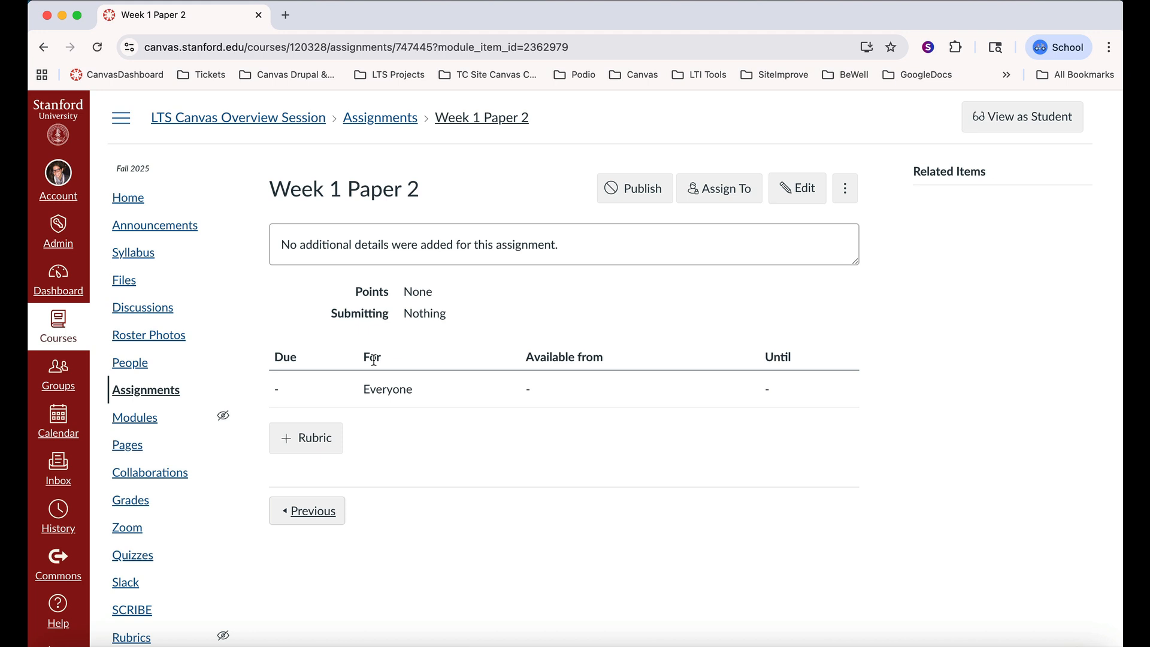
{"action": "left_click", "coordinate": [793, 192]}
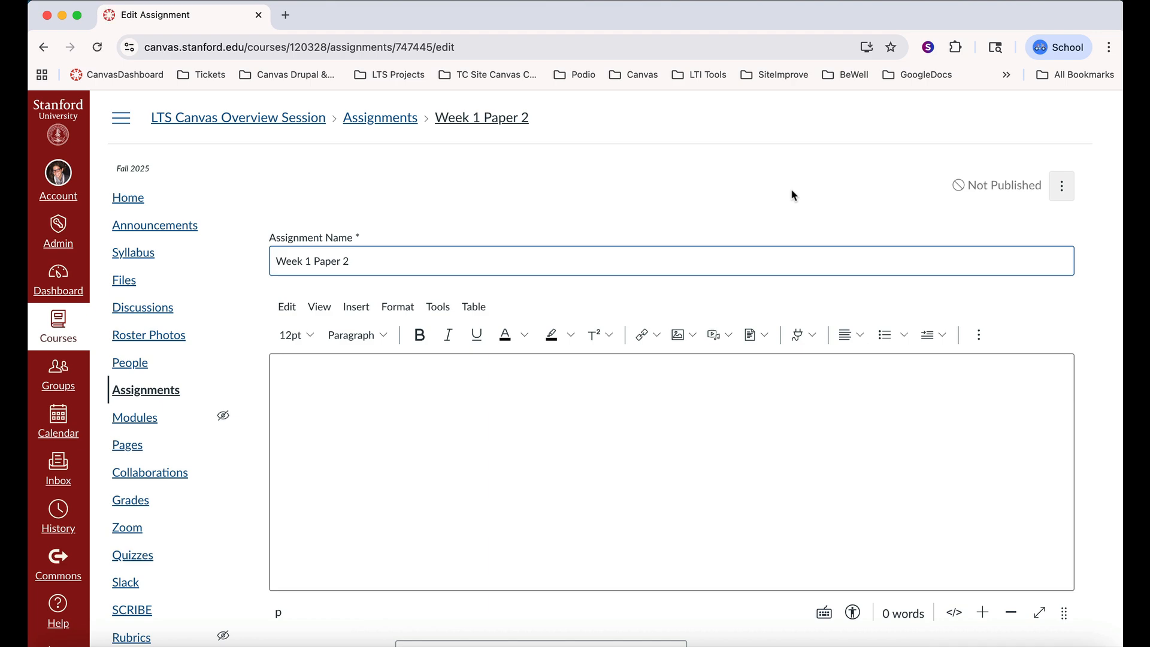
{"action": "scroll", "coordinate": [783, 407], "scroll_direction": "down", "scroll_amount": 3}
{"action": "scroll", "coordinate": [782, 402], "scroll_direction": "down", "scroll_amount": 10}
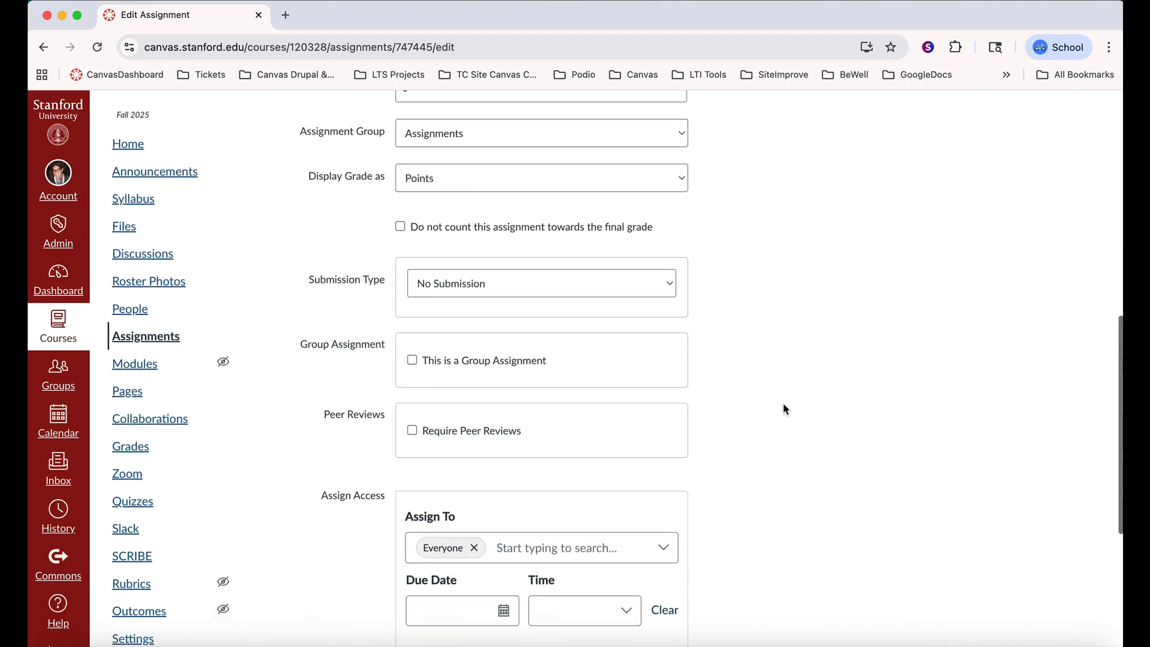
{"action": "left_click", "coordinate": [1049, 594]}
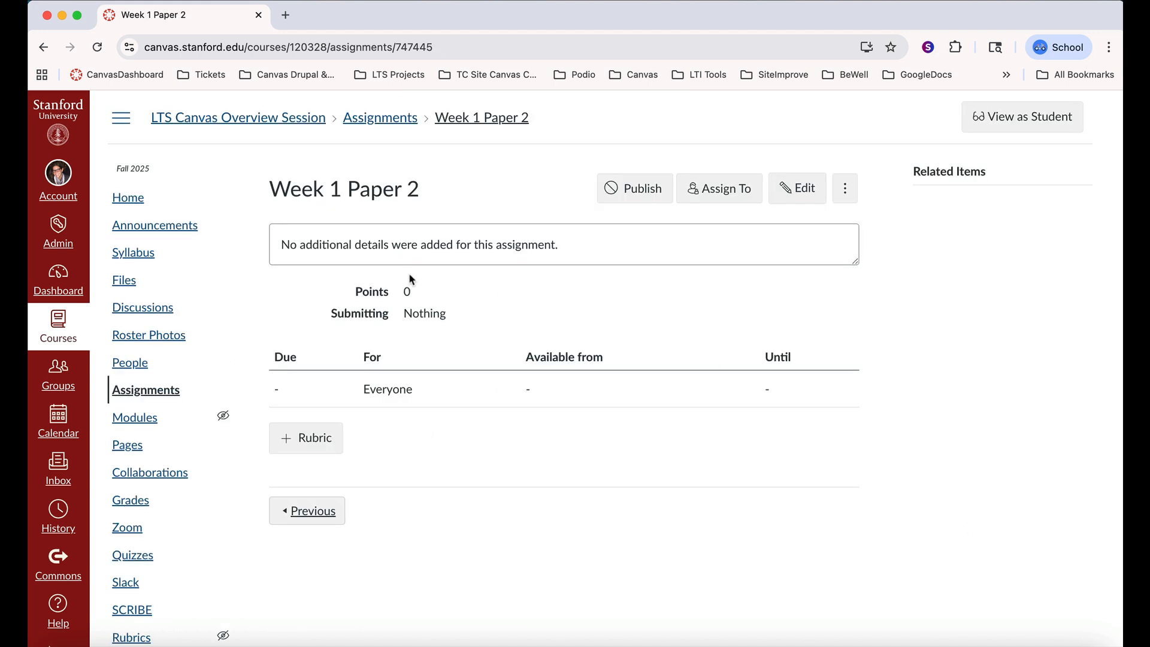
{"action": "left_click", "coordinate": [147, 417]}
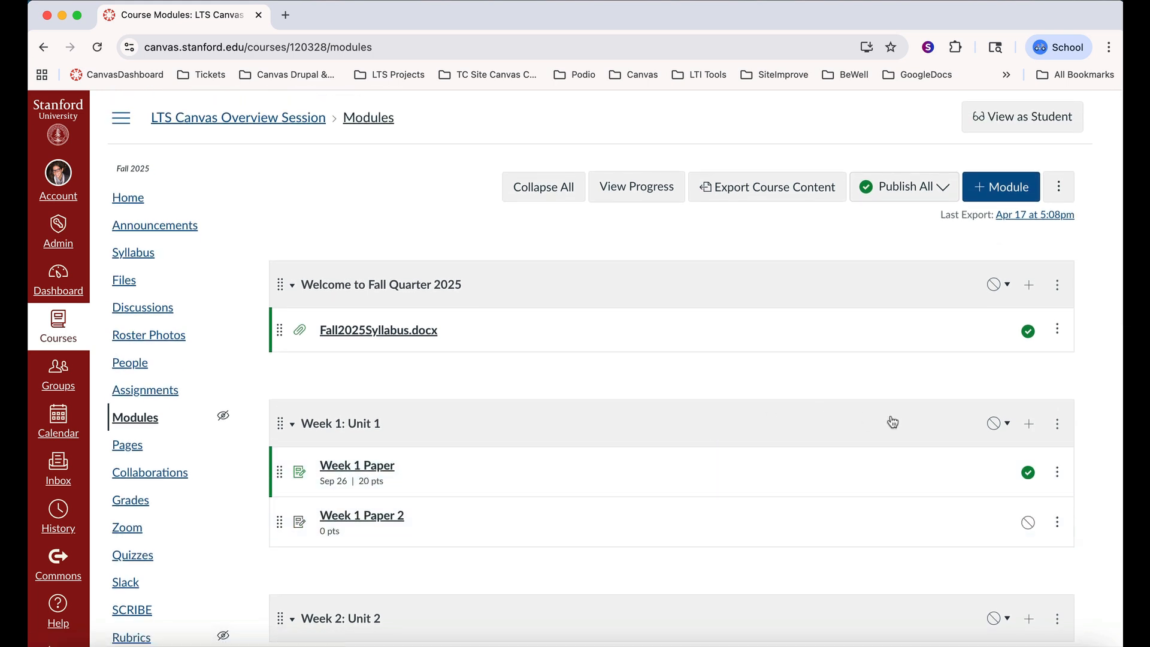
Examine the existing files, discussions, pages and assignments that can be added to the "Week 2: Unit 2" module
{"action": "scroll", "coordinate": [1039, 455], "scroll_direction": "down", "scroll_amount": 2}
{"action": "left_click", "coordinate": [1029, 504]}
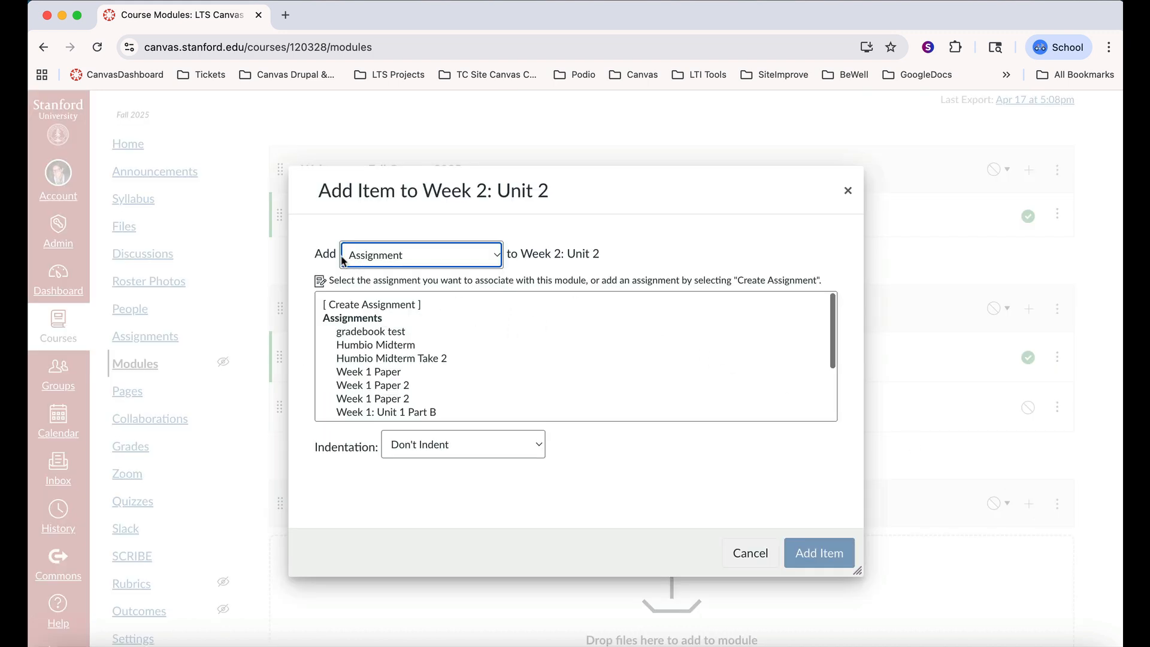
{"action": "left_click", "coordinate": [497, 257]}
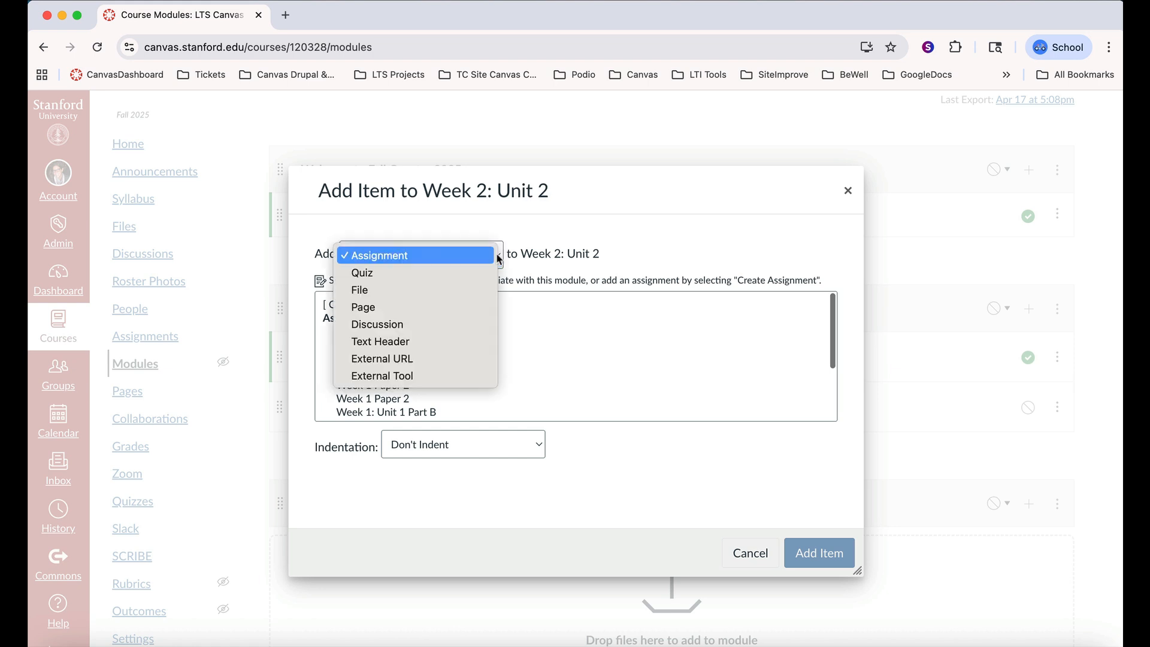
{"action": "left_click", "coordinate": [445, 291]}
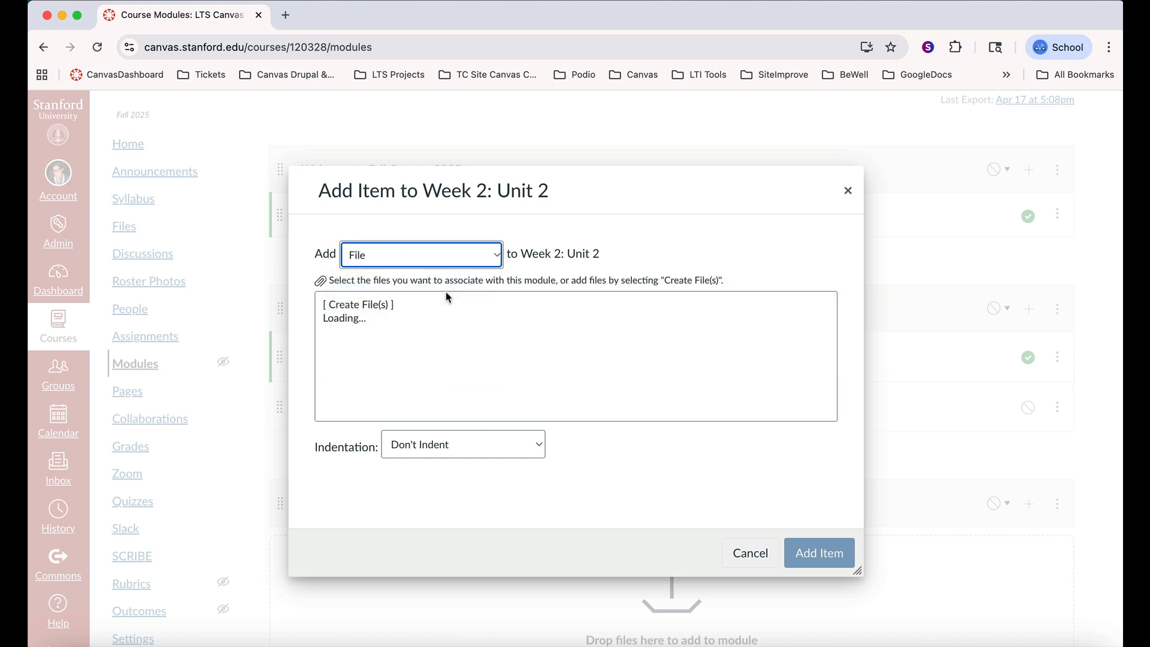
{"action": "left_click", "coordinate": [494, 255]}
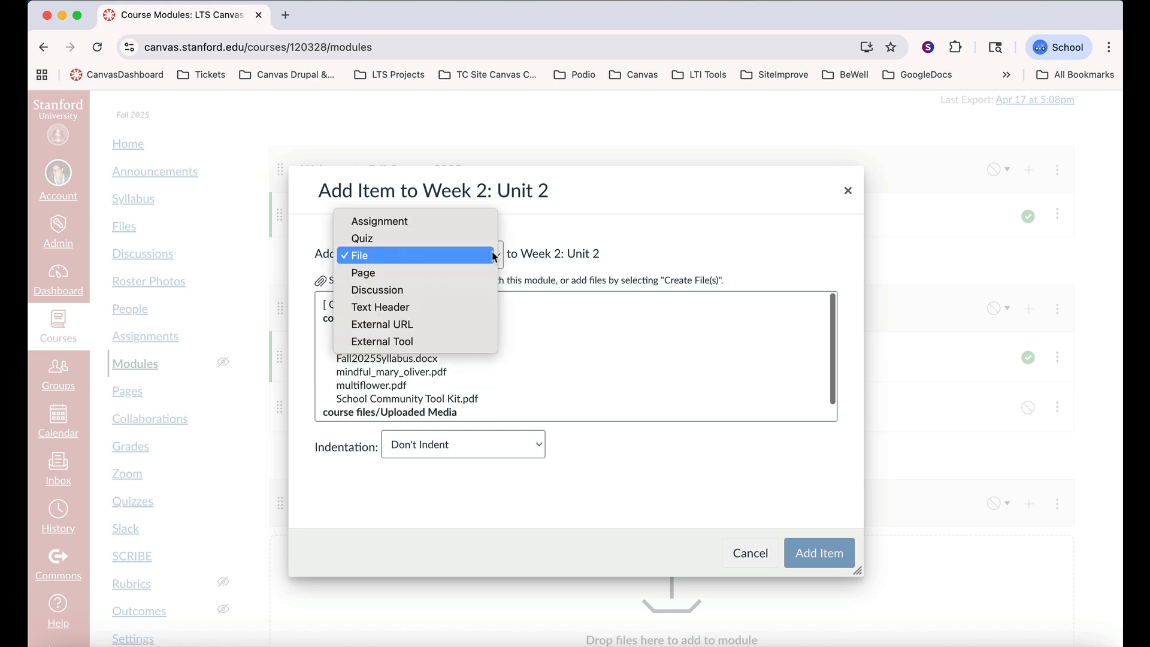
{"action": "left_click", "coordinate": [458, 291]}
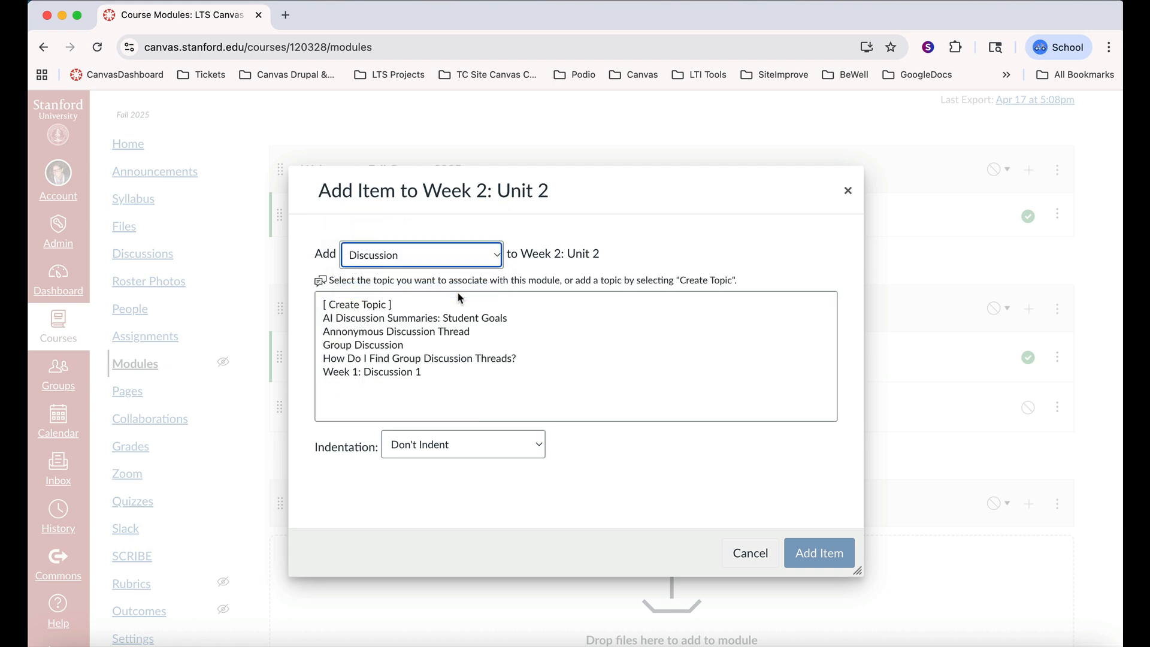
{"action": "left_click", "coordinate": [501, 256]}
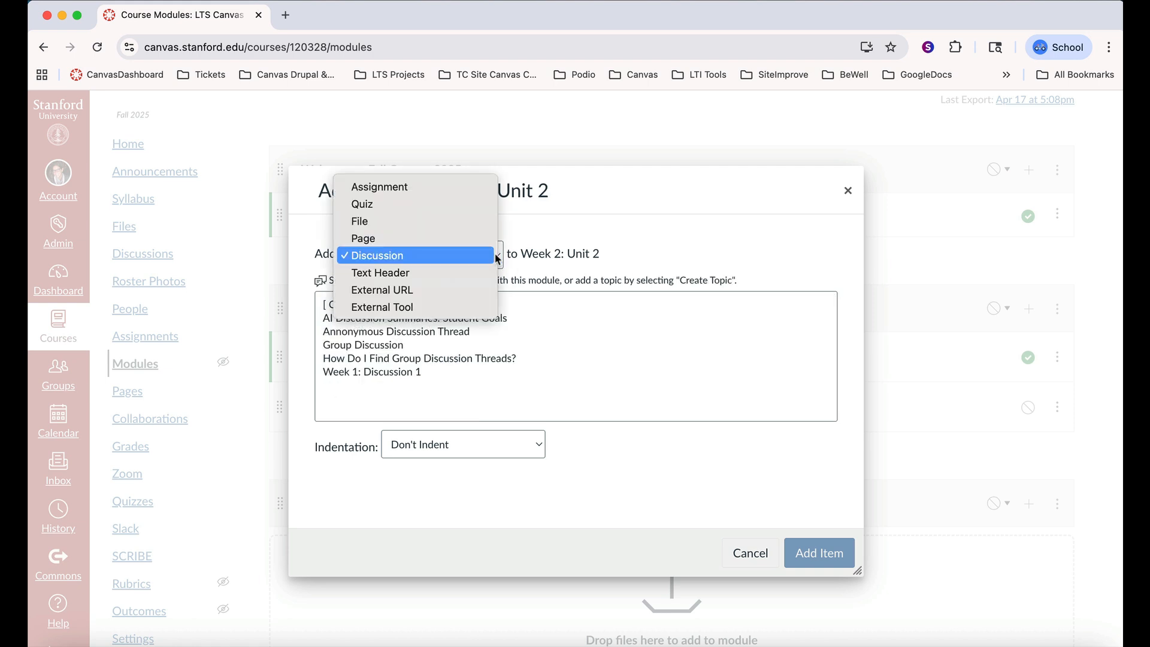
{"action": "left_click", "coordinate": [452, 238]}
{"action": "left_click", "coordinate": [453, 246]}
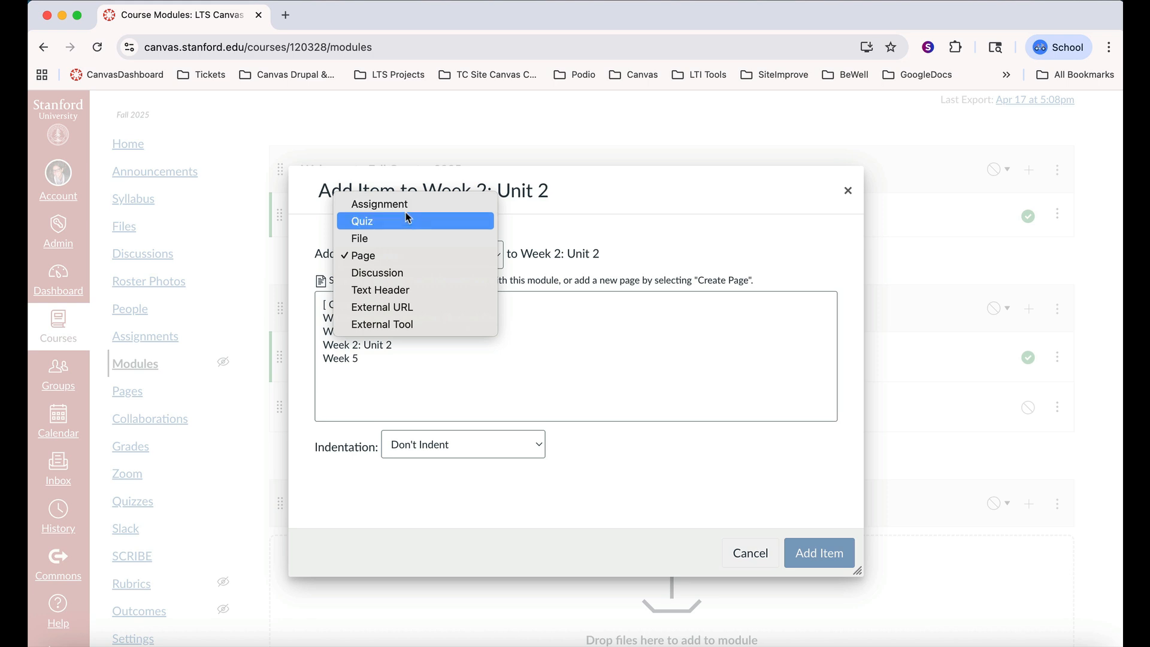
{"action": "left_click", "coordinate": [403, 205]}
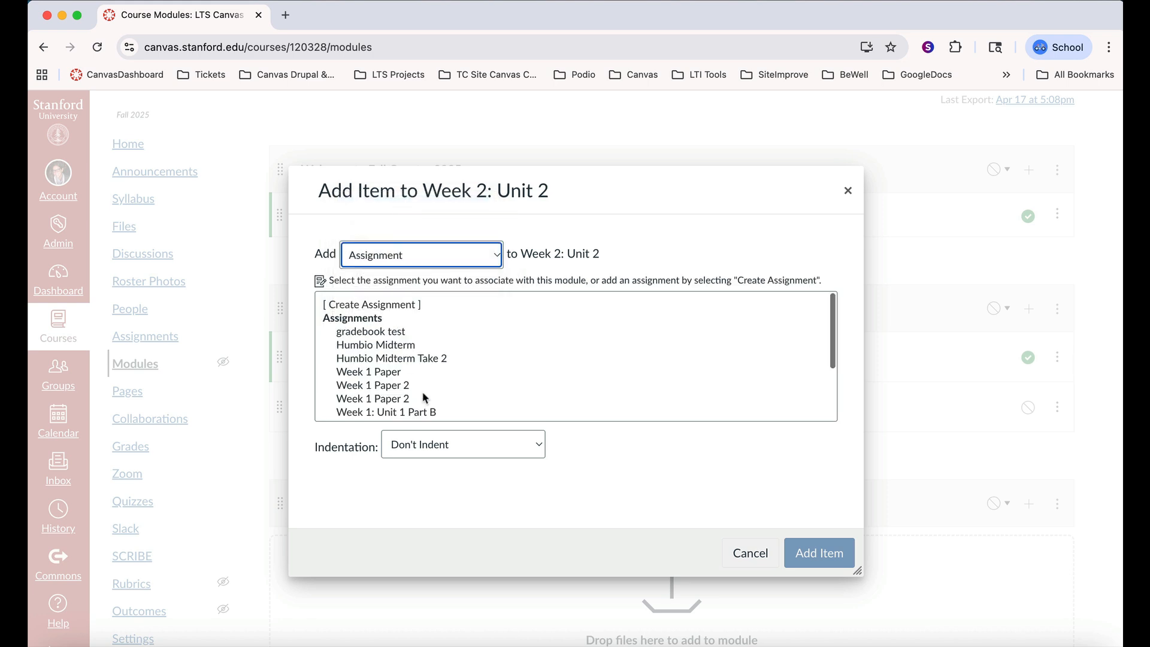
{"action": "left_click", "coordinate": [846, 190]}
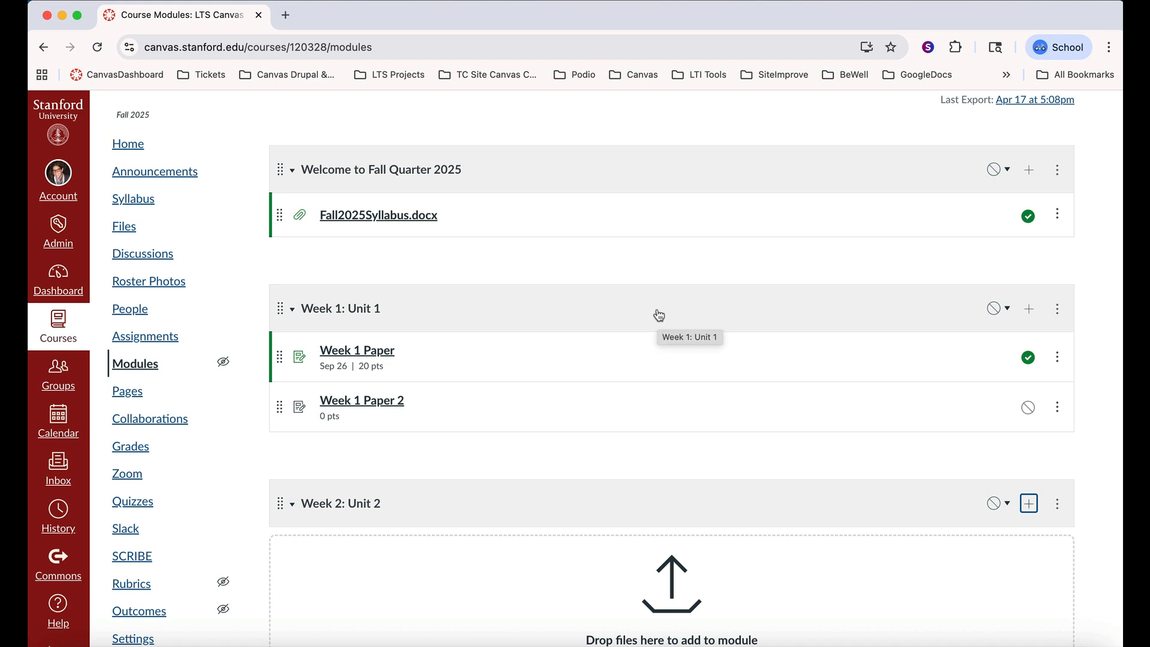
Add the existing discussion topic "Group Discussion" as an item in the "Week 2: Unit 2" module
{"action": "scroll", "coordinate": [611, 390], "scroll_direction": "down", "scroll_amount": 3}
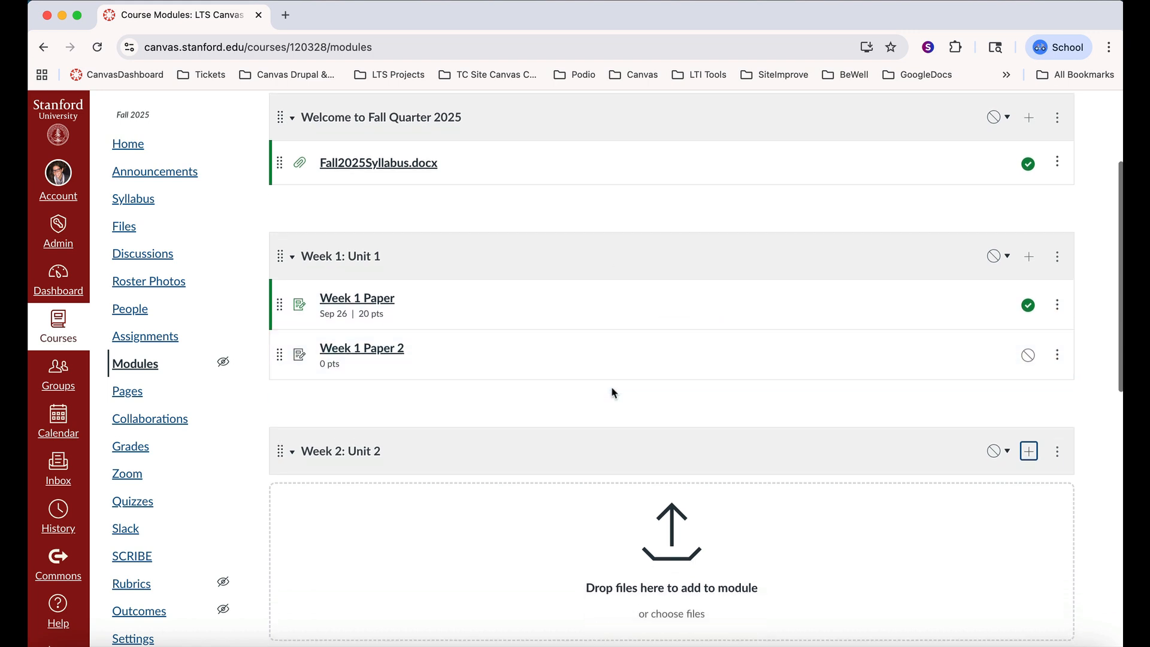
{"action": "scroll", "coordinate": [611, 391], "scroll_direction": "down", "scroll_amount": 2}
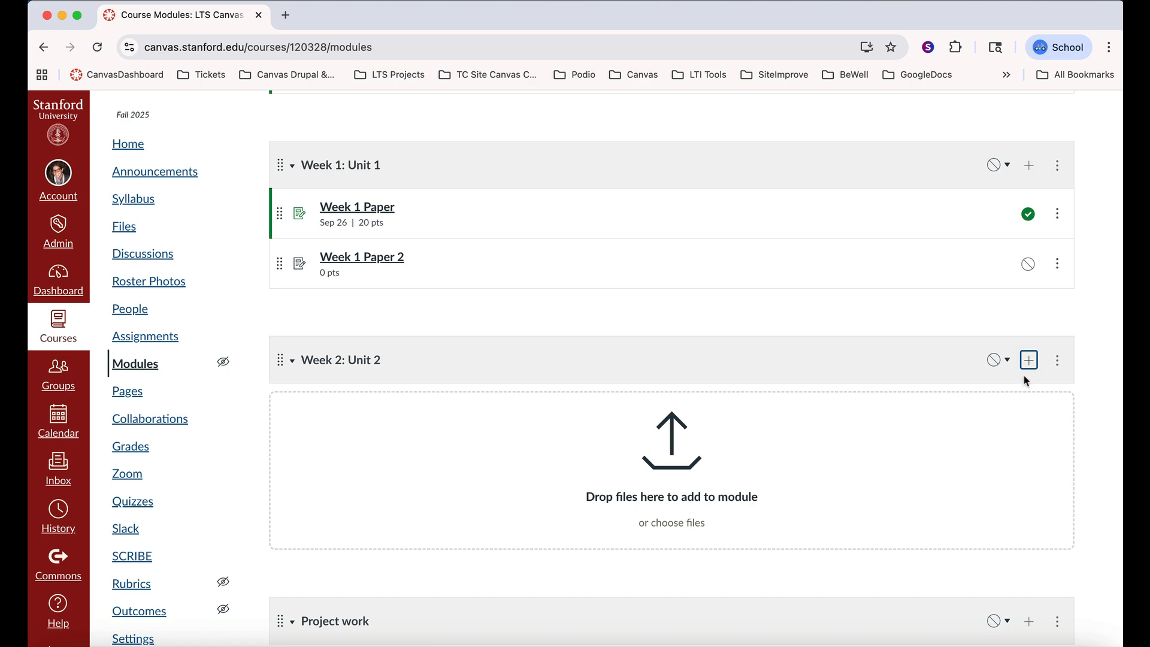
{"action": "left_click", "coordinate": [1029, 360]}
{"action": "left_click", "coordinate": [496, 257]}
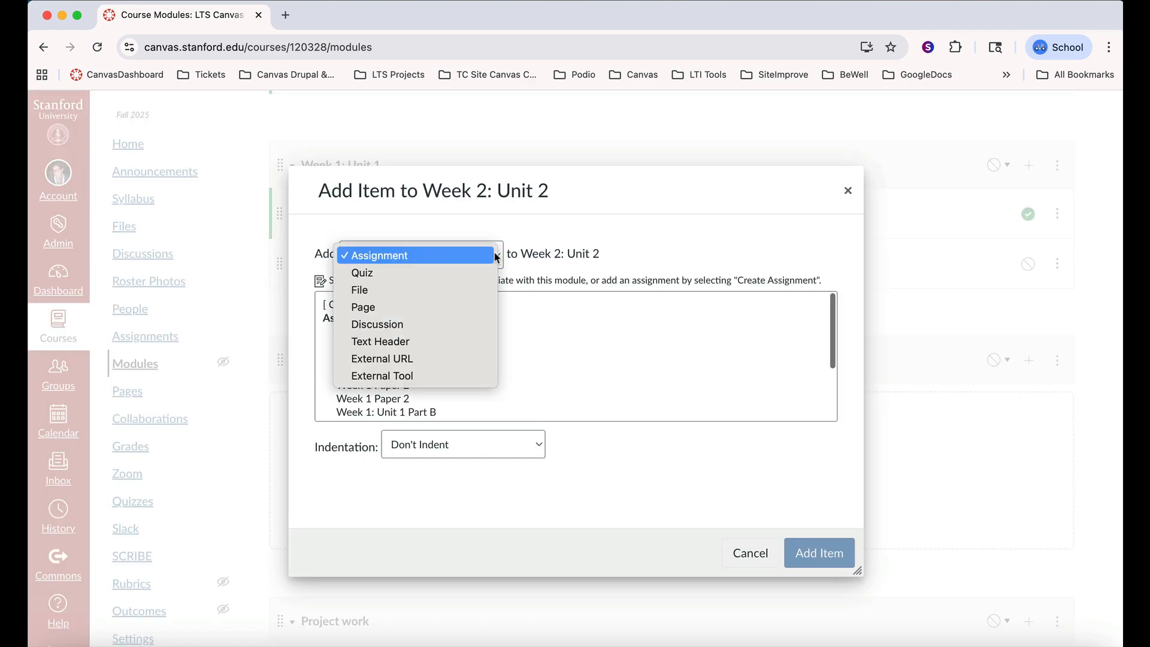
{"action": "left_click", "coordinate": [439, 325]}
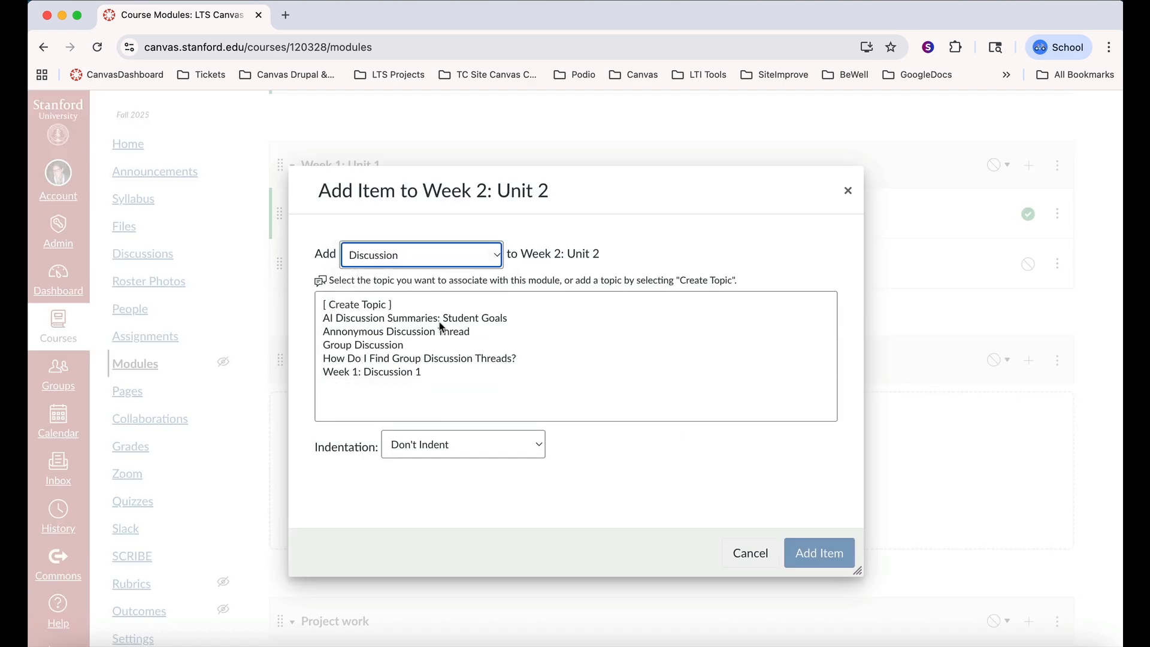
{"action": "left_click", "coordinate": [363, 344]}
{"action": "left_click", "coordinate": [819, 553]}
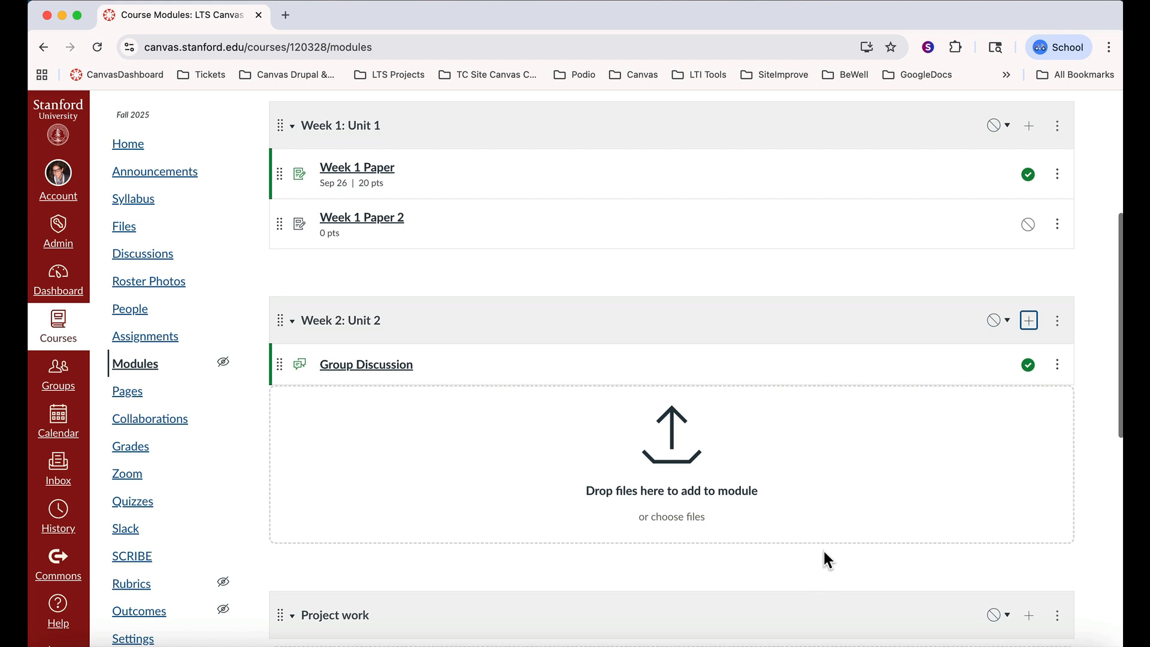
Add the existing quiz "Algebra Week 2 Quiz" as an item in the "Week 2: Unit 2" module
{"action": "left_click", "coordinate": [1029, 320]}
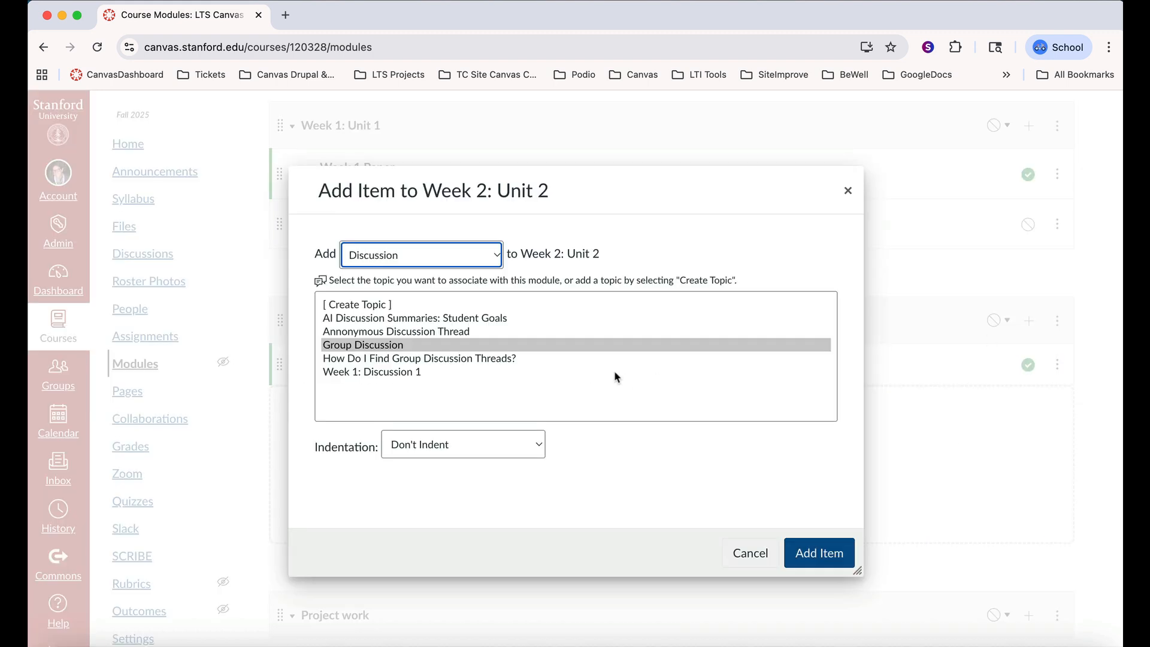
{"action": "left_click", "coordinate": [498, 256]}
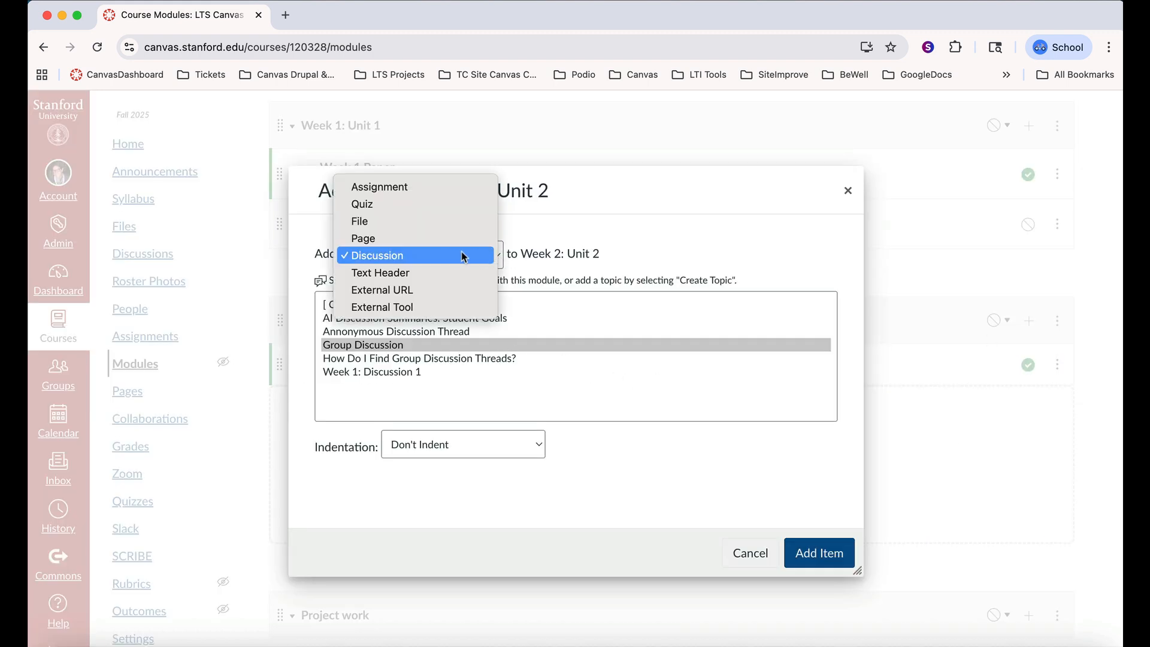
{"action": "left_click", "coordinate": [437, 205]}
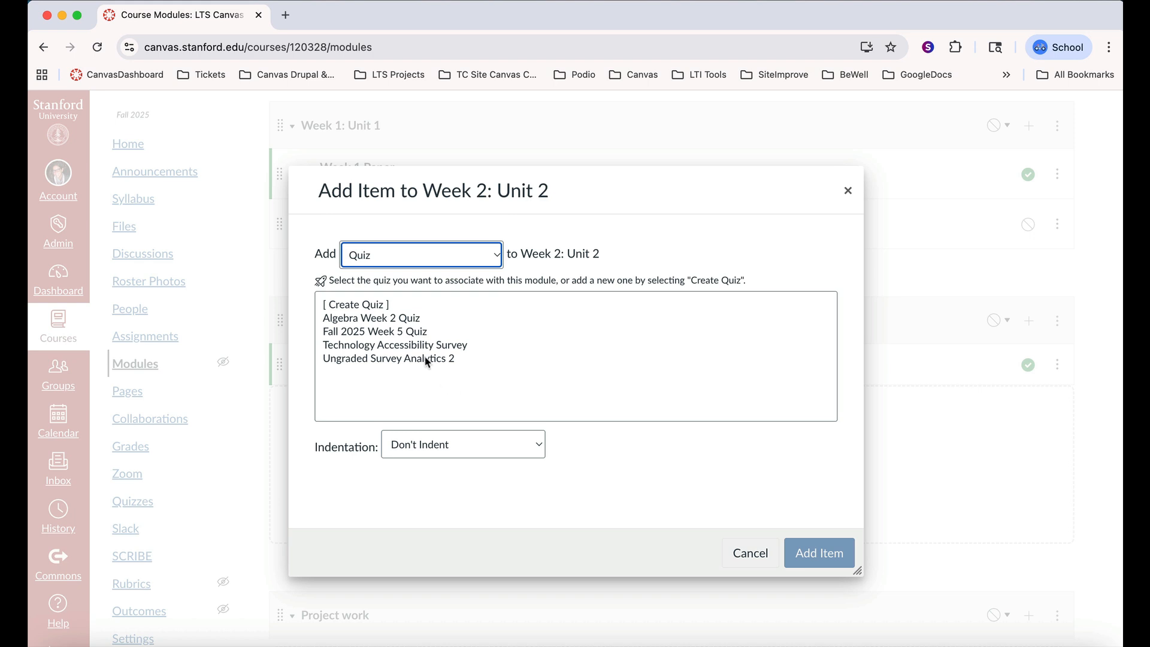
{"action": "left_click", "coordinate": [407, 319]}
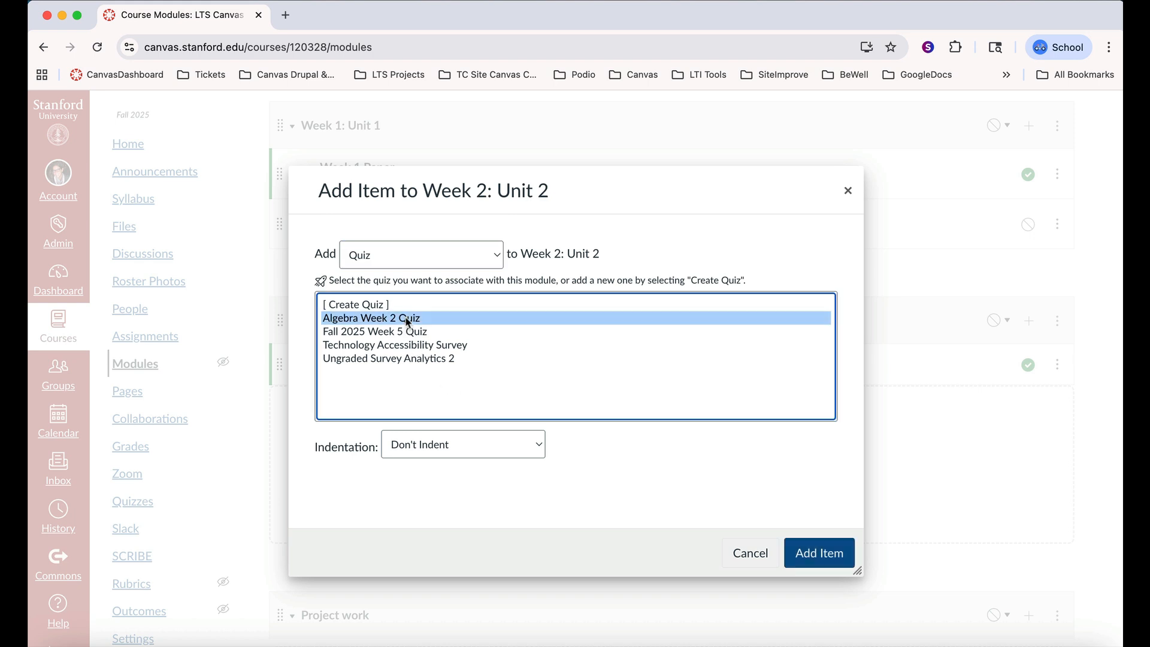
{"action": "left_click", "coordinate": [826, 556]}
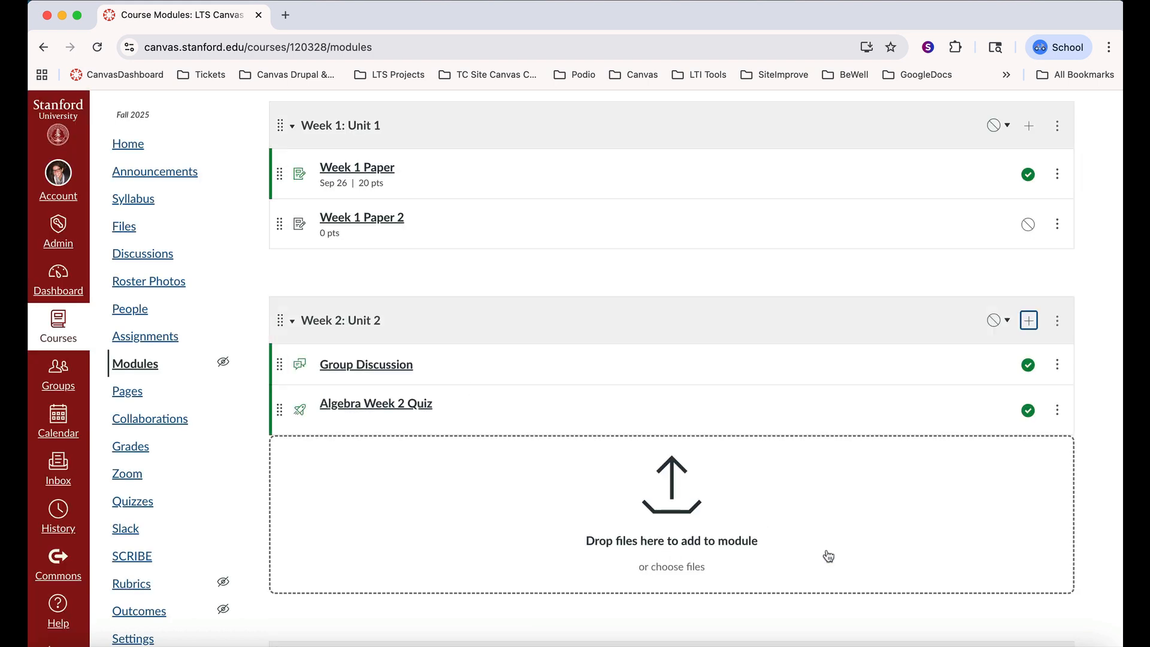
Create a new page named "Project work" as an item in the "Project work" module
{"action": "scroll", "coordinate": [828, 557], "scroll_direction": "down", "scroll_amount": 2}
{"action": "scroll", "coordinate": [828, 556], "scroll_direction": "up", "scroll_amount": 2}
{"action": "scroll", "coordinate": [828, 556], "scroll_direction": "down", "scroll_amount": 3}
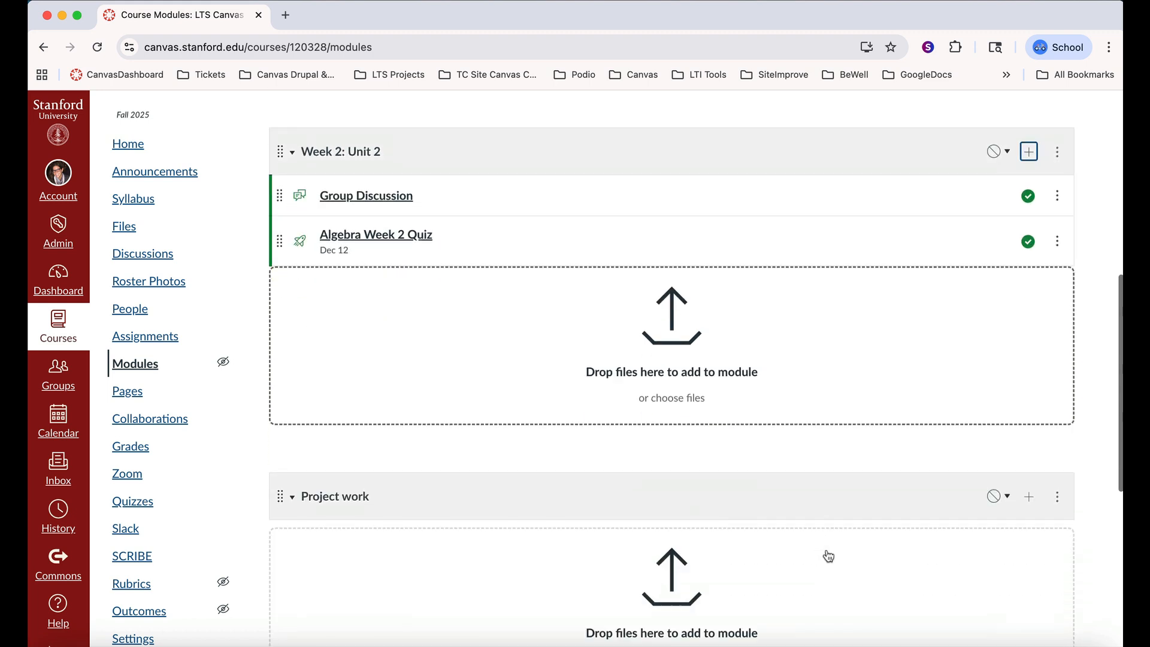
{"action": "scroll", "coordinate": [828, 556], "scroll_direction": "down", "scroll_amount": 3}
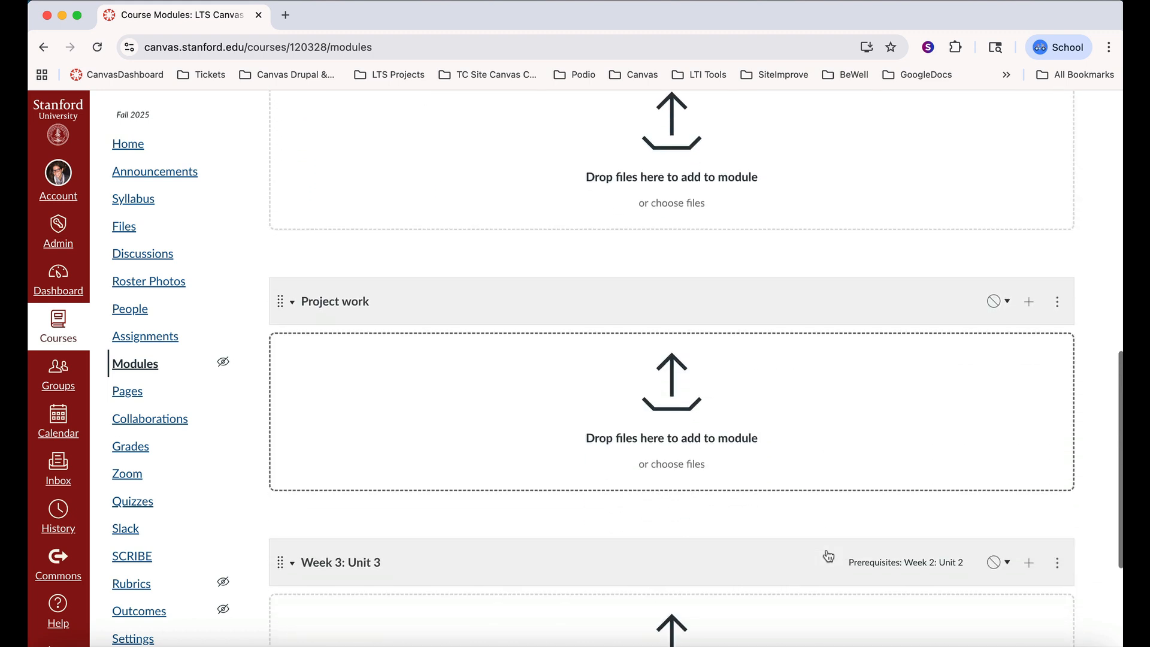
{"action": "left_click", "coordinate": [1030, 296]}
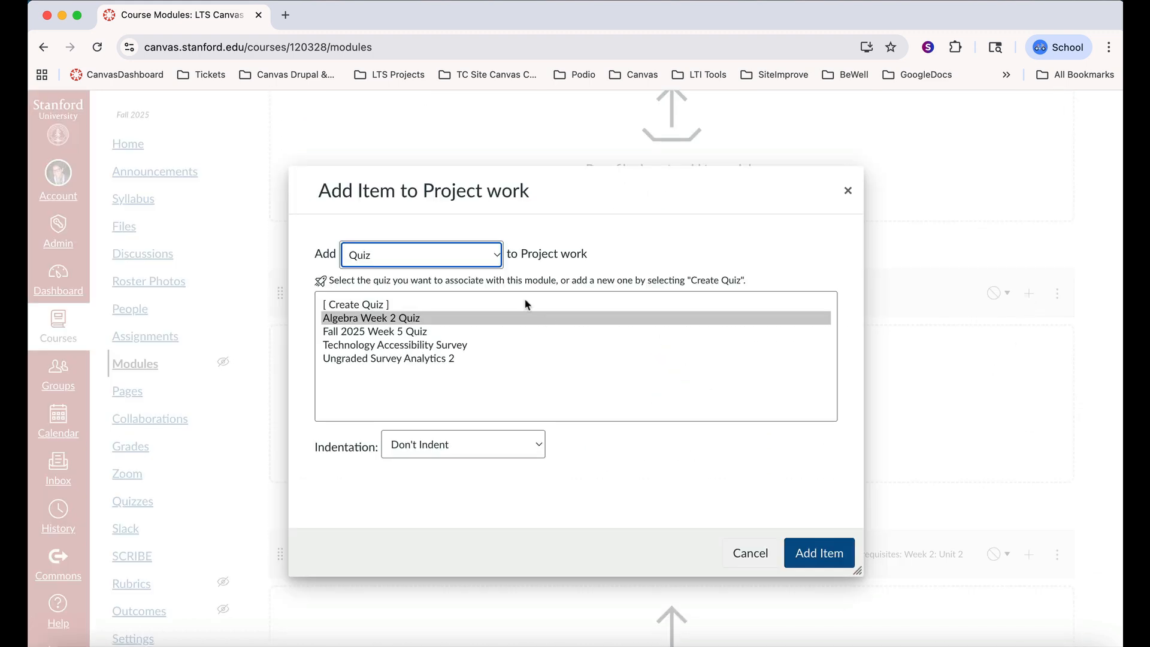
{"action": "left_click", "coordinate": [465, 255]}
{"action": "left_click", "coordinate": [436, 291]}
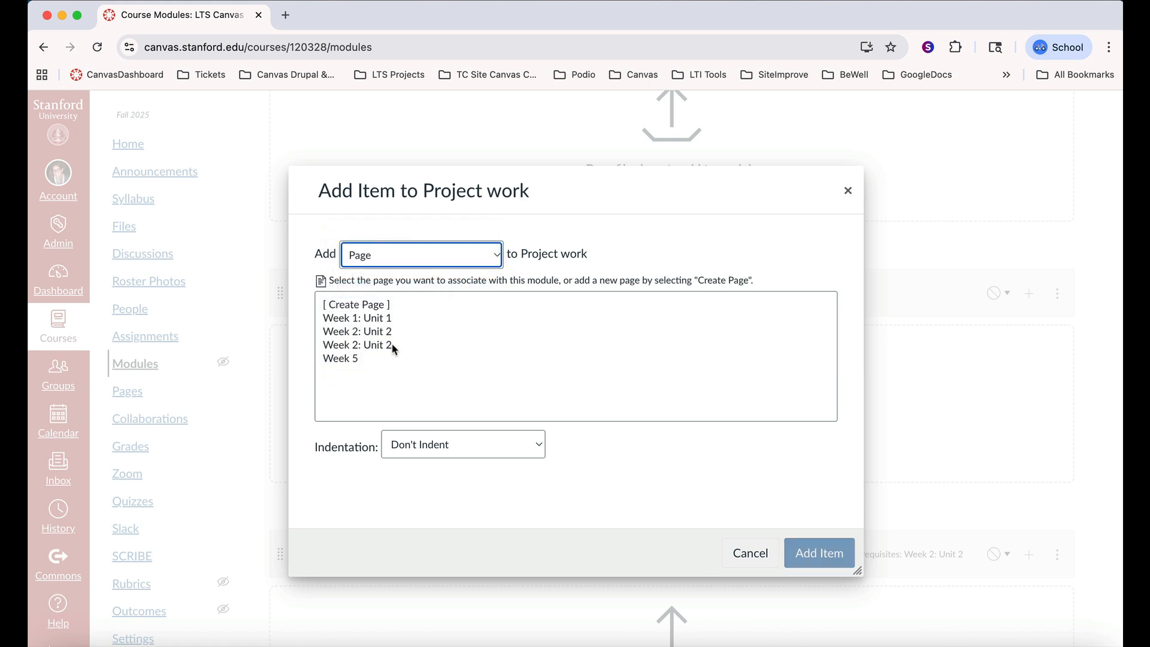
{"action": "left_click", "coordinate": [377, 305]}
{"action": "left_click", "coordinate": [478, 451]}
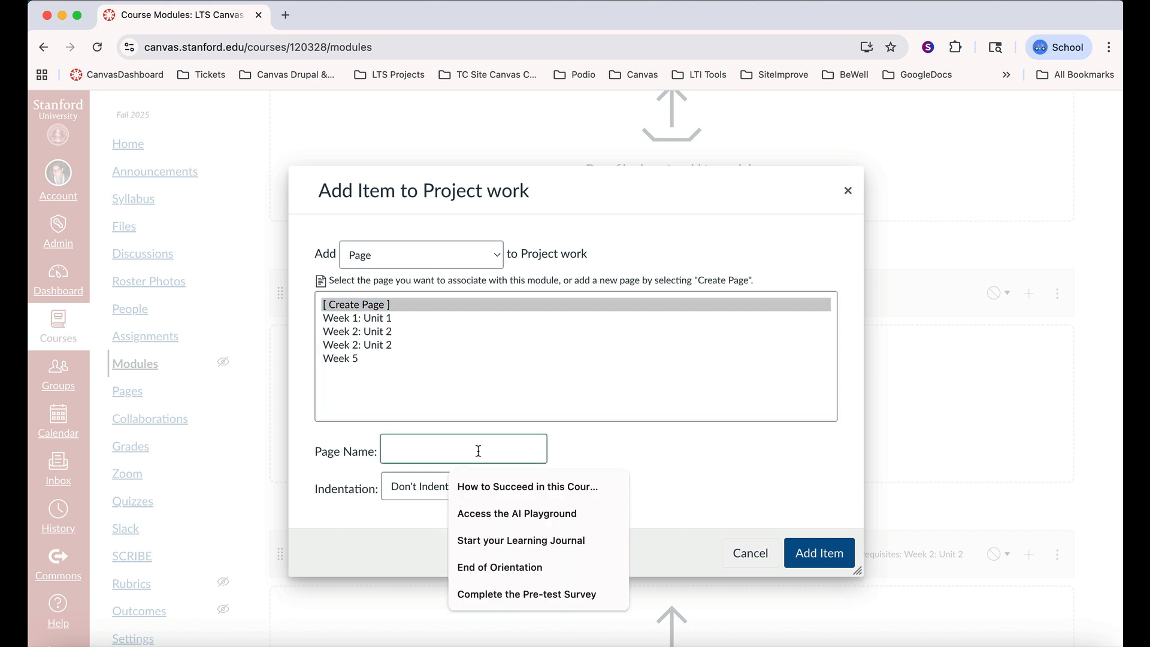
{"action": "type", "text": "Proj"}
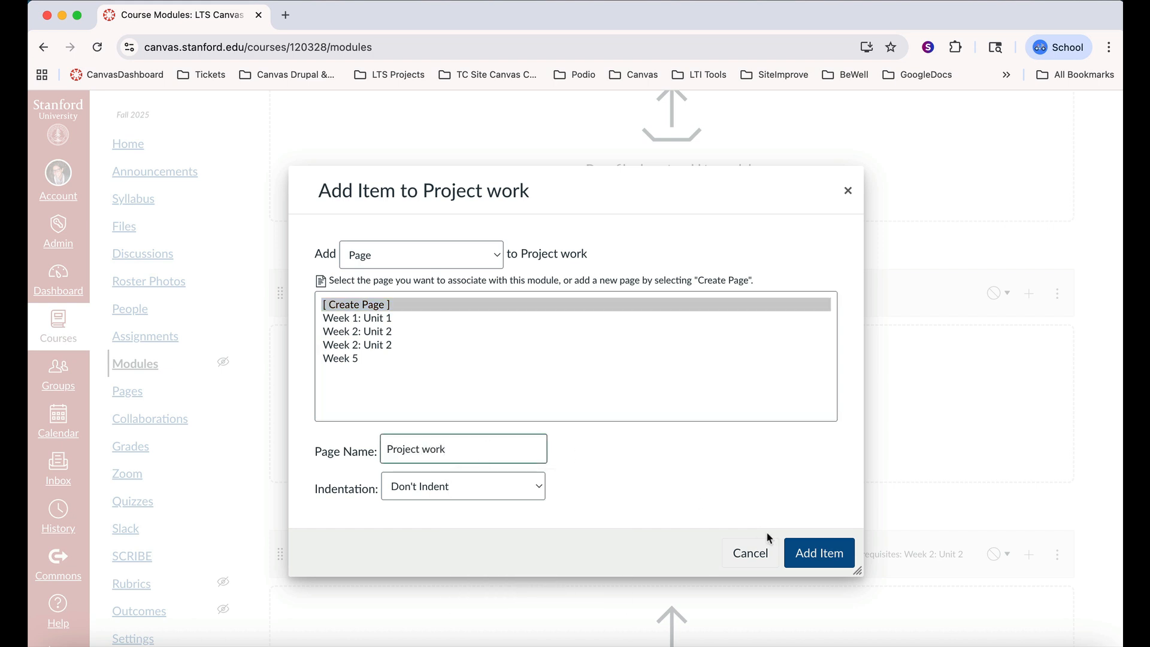
{"action": "type", "text": "ect work"}
{"action": "left_click", "coordinate": [820, 552]}
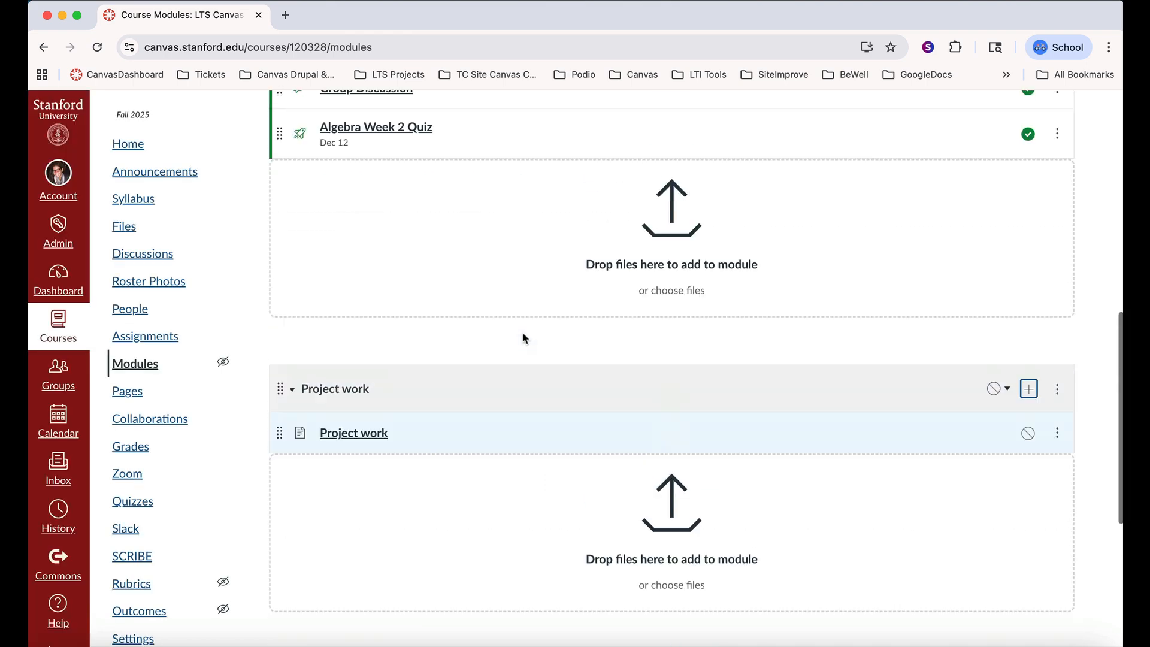
Examine the items in the course's modules and the icons marking each item's type
{"action": "scroll", "coordinate": [522, 338], "scroll_direction": "up", "scroll_amount": 15}
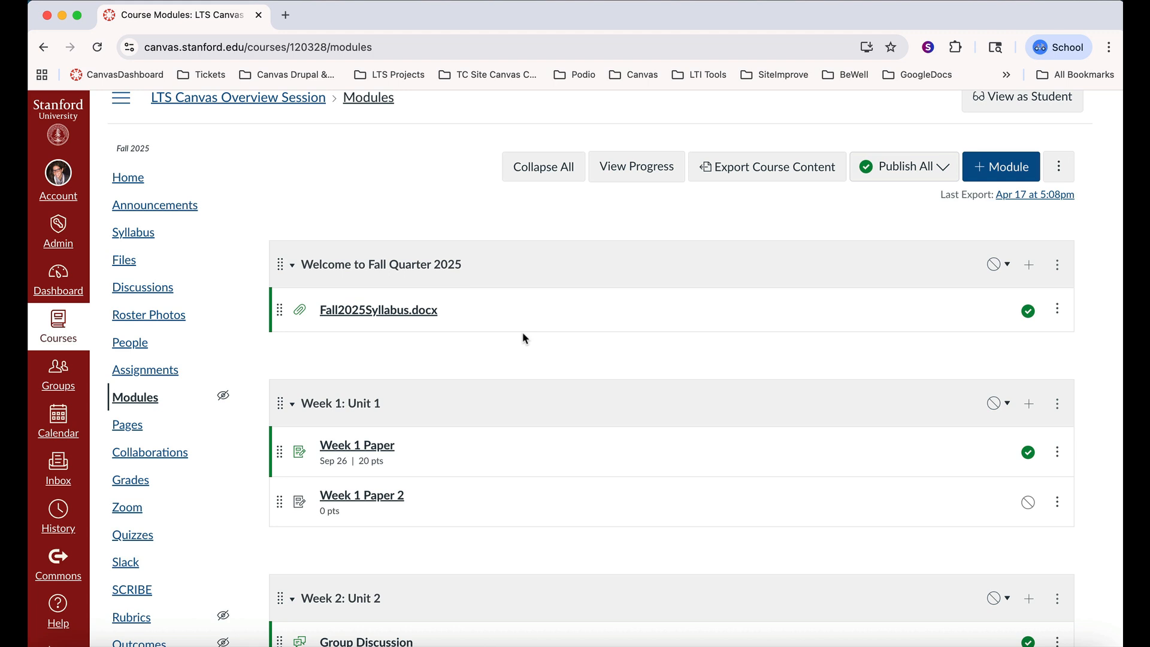
{"action": "scroll", "coordinate": [523, 334], "scroll_direction": "down", "scroll_amount": 5}
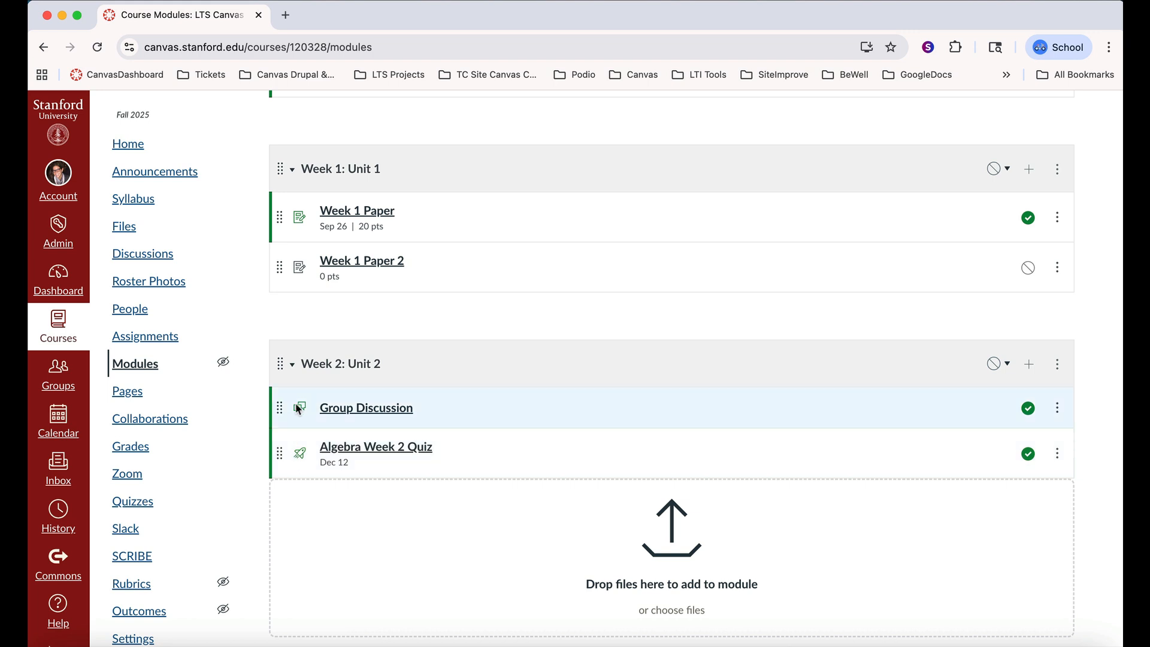
{"action": "scroll", "coordinate": [298, 409], "scroll_direction": "up", "scroll_amount": 2}
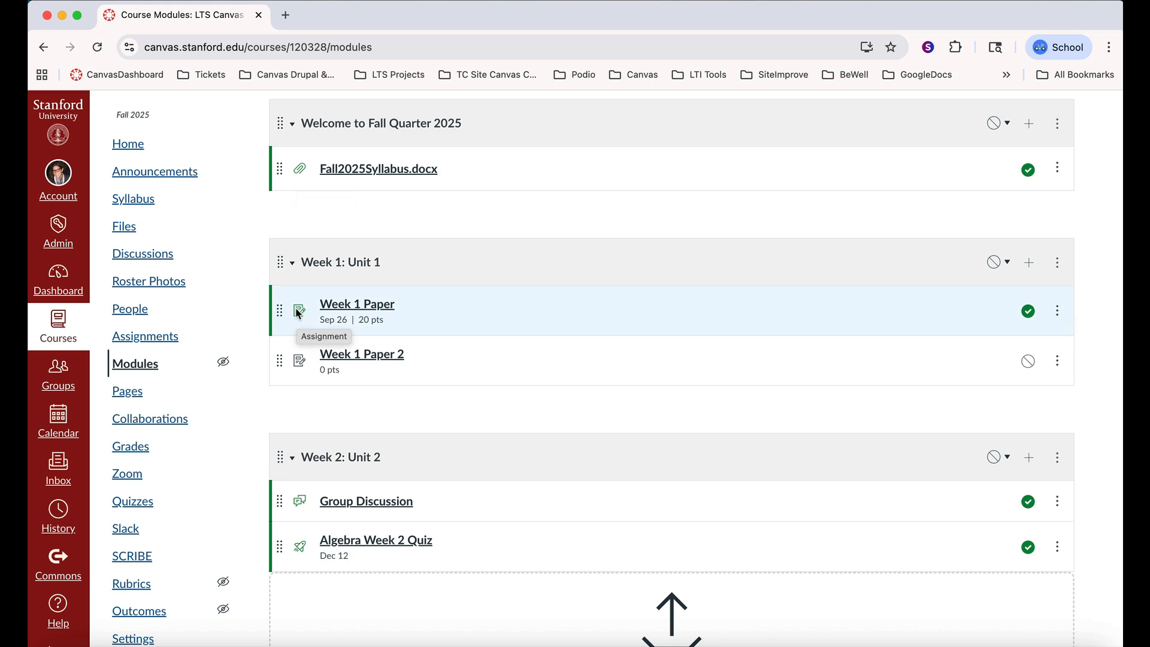
{"action": "scroll", "coordinate": [298, 313], "scroll_direction": "down", "scroll_amount": 8}
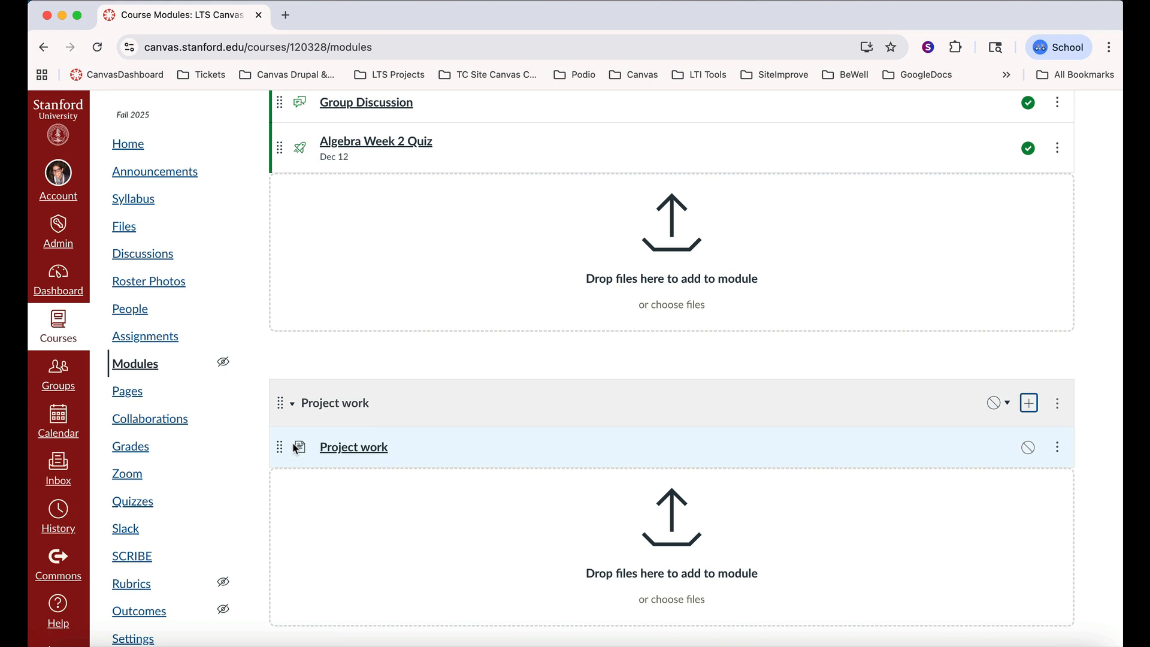
{"action": "scroll", "coordinate": [567, 406], "scroll_direction": "down", "scroll_amount": 2}
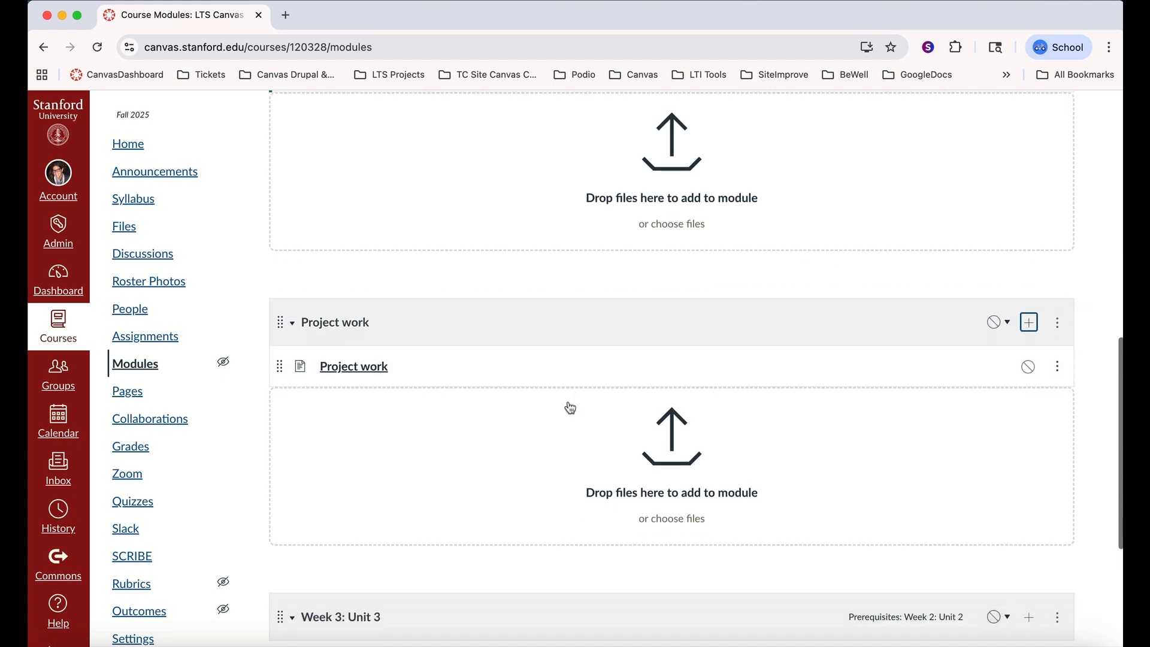
{"action": "scroll", "coordinate": [570, 408], "scroll_direction": "up", "scroll_amount": 1}
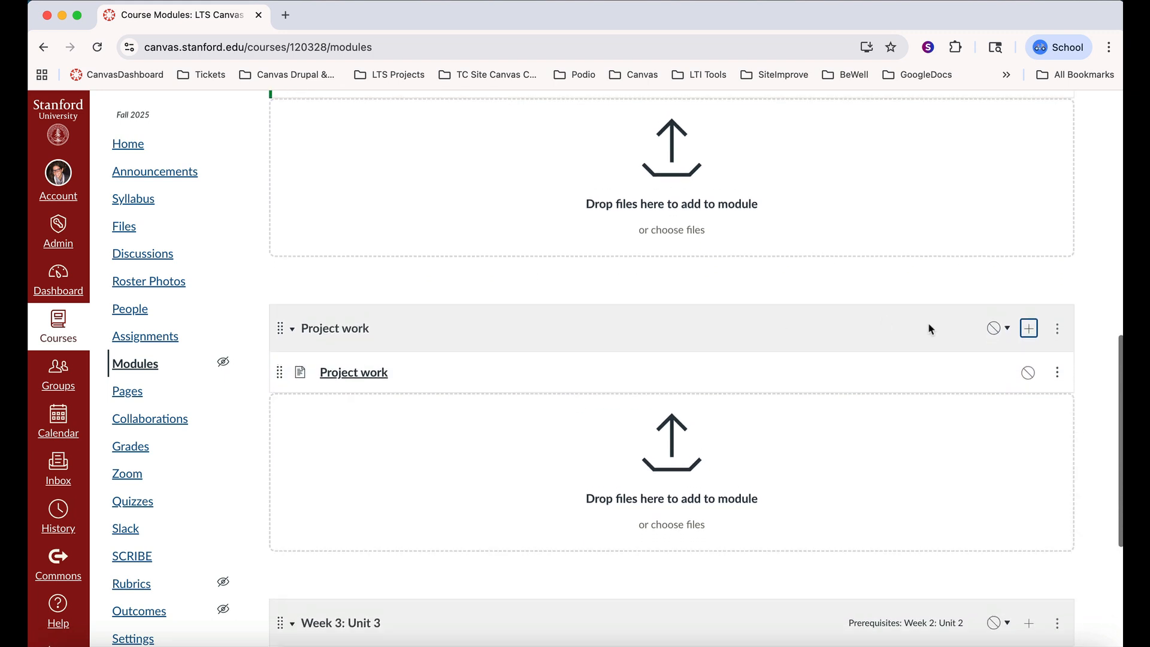
Add an external URL item linking to stanford.edu, with the page name "Stanford", to the "Project work" module
{"action": "left_click", "coordinate": [1030, 328]}
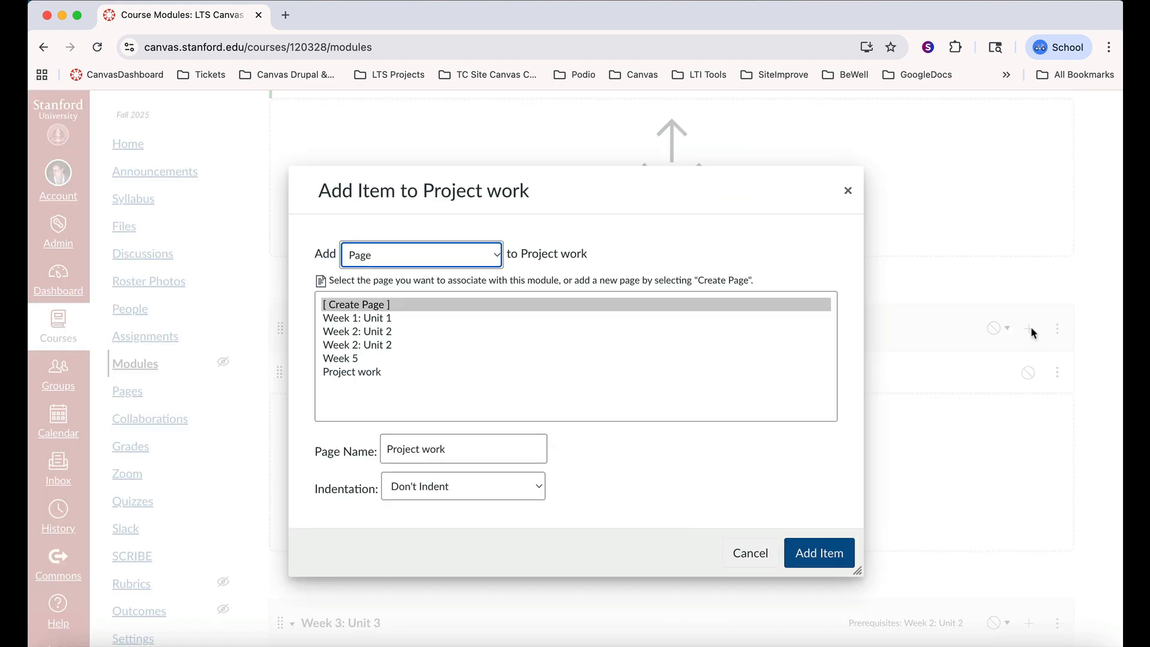
{"action": "left_click", "coordinate": [497, 261]}
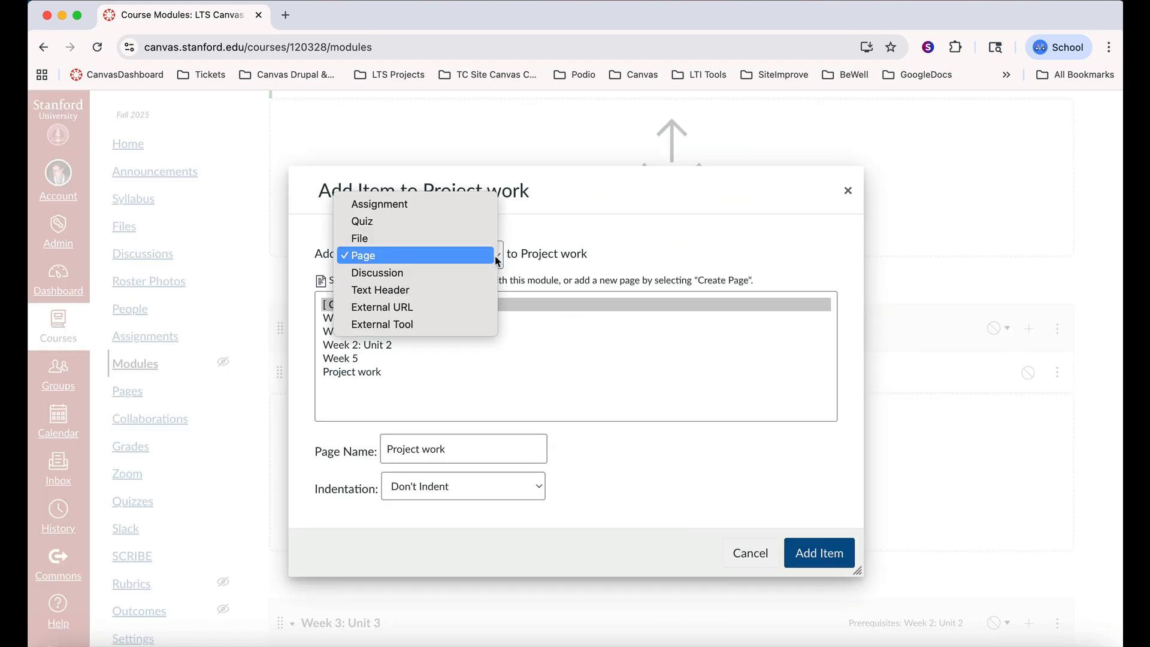
{"action": "left_click", "coordinate": [430, 307]}
{"action": "left_click", "coordinate": [429, 303]}
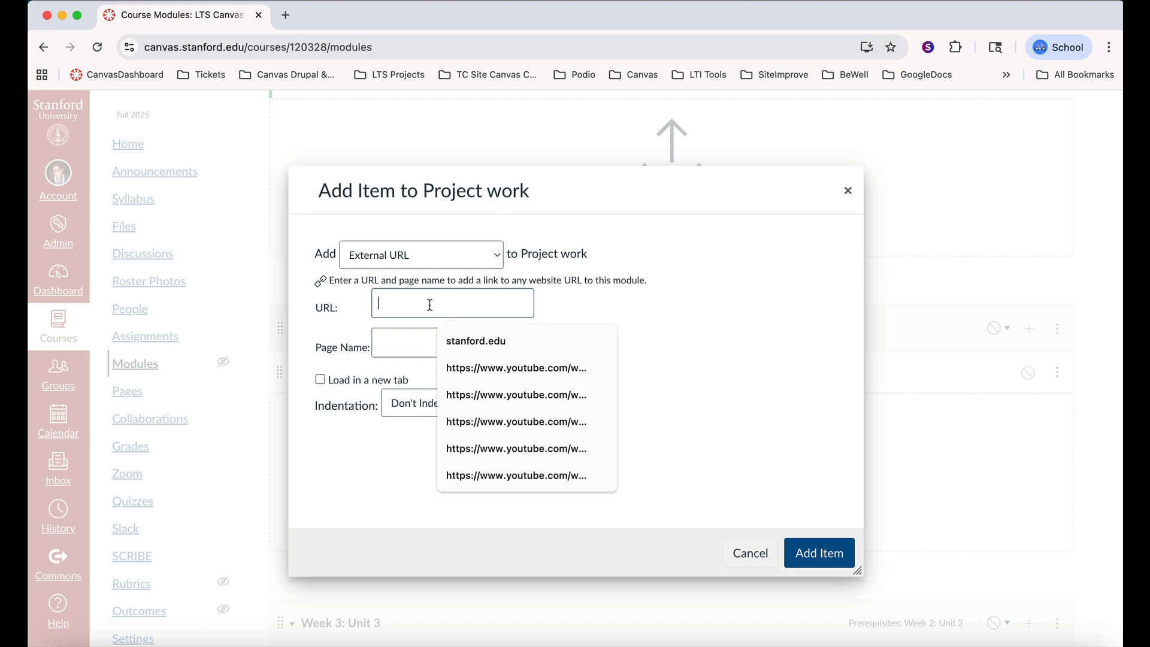
{"action": "left_click", "coordinate": [466, 341]}
{"action": "left_click", "coordinate": [442, 348]}
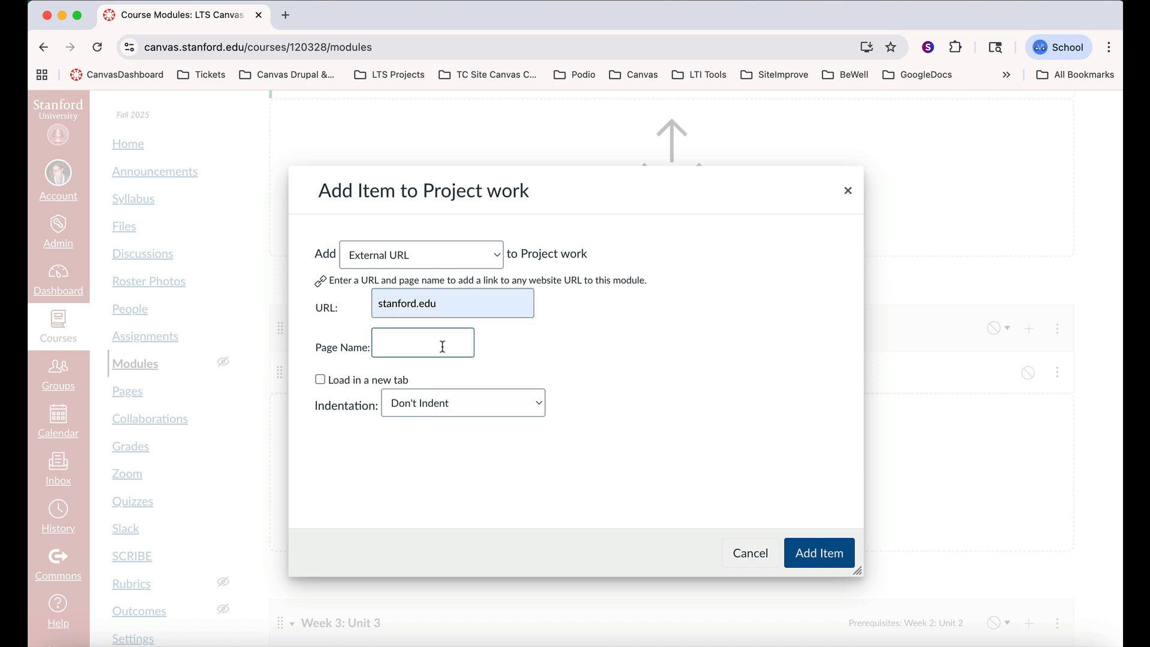
{"action": "type", "text": "Stanford"}
{"action": "left_click", "coordinate": [812, 556]}
Examine the external tools that can be added to the "Project work" module, closing the dialog without adding one
{"action": "left_click", "coordinate": [1029, 329]}
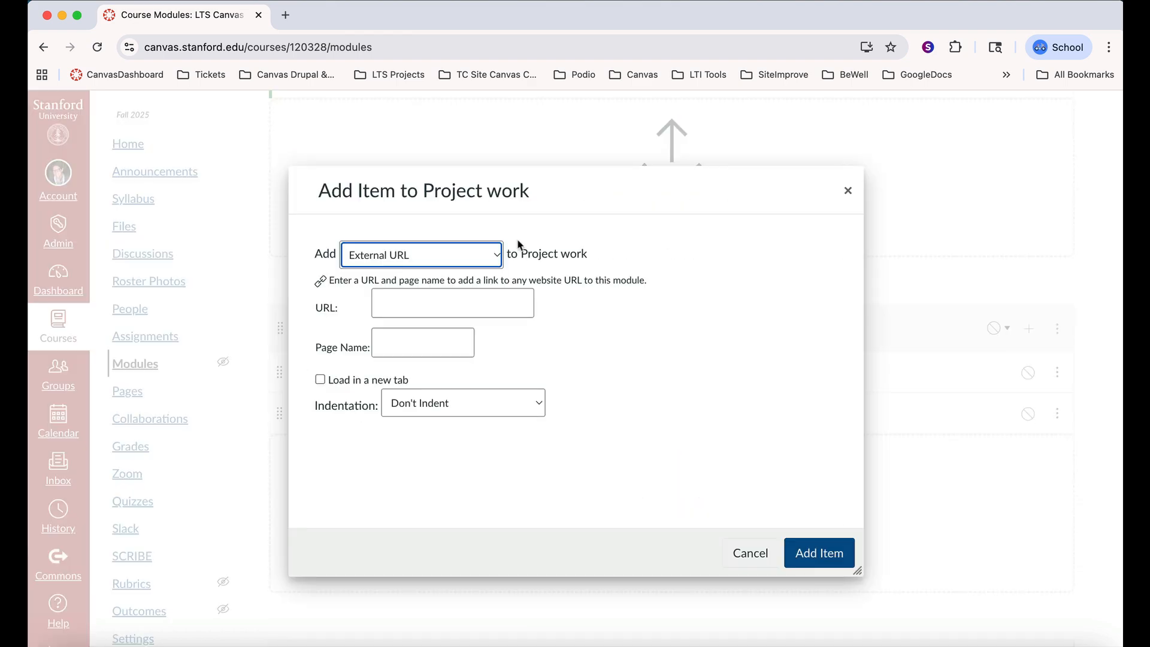
{"action": "left_click", "coordinate": [493, 253]}
{"action": "left_click", "coordinate": [467, 272]}
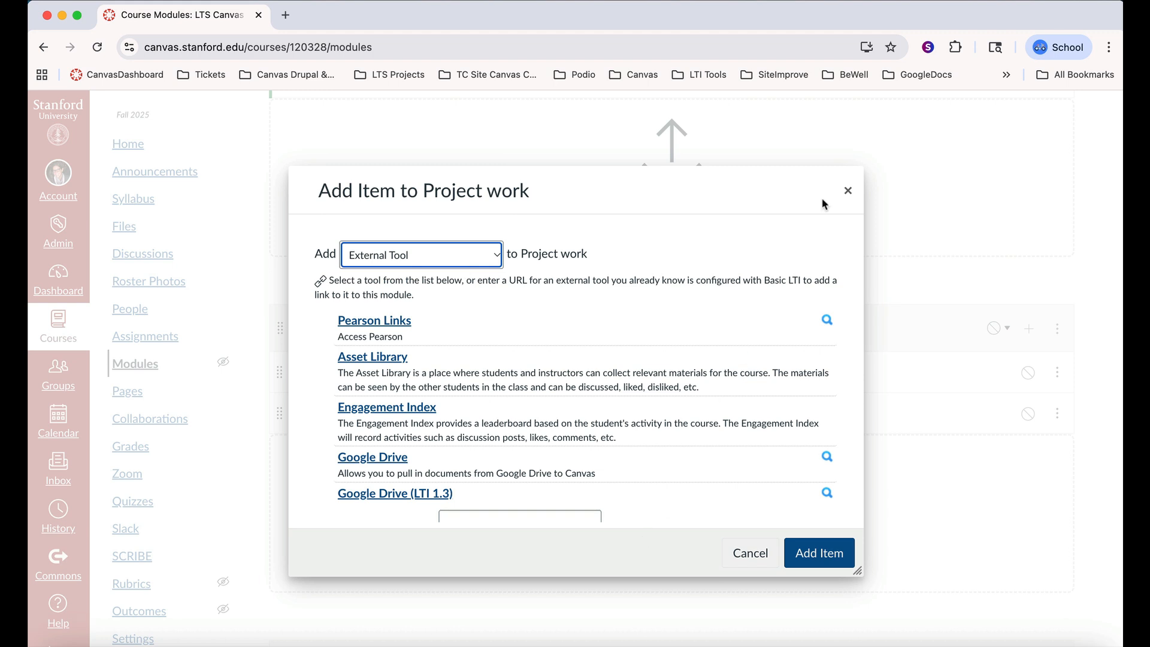
{"action": "left_click", "coordinate": [847, 192]}
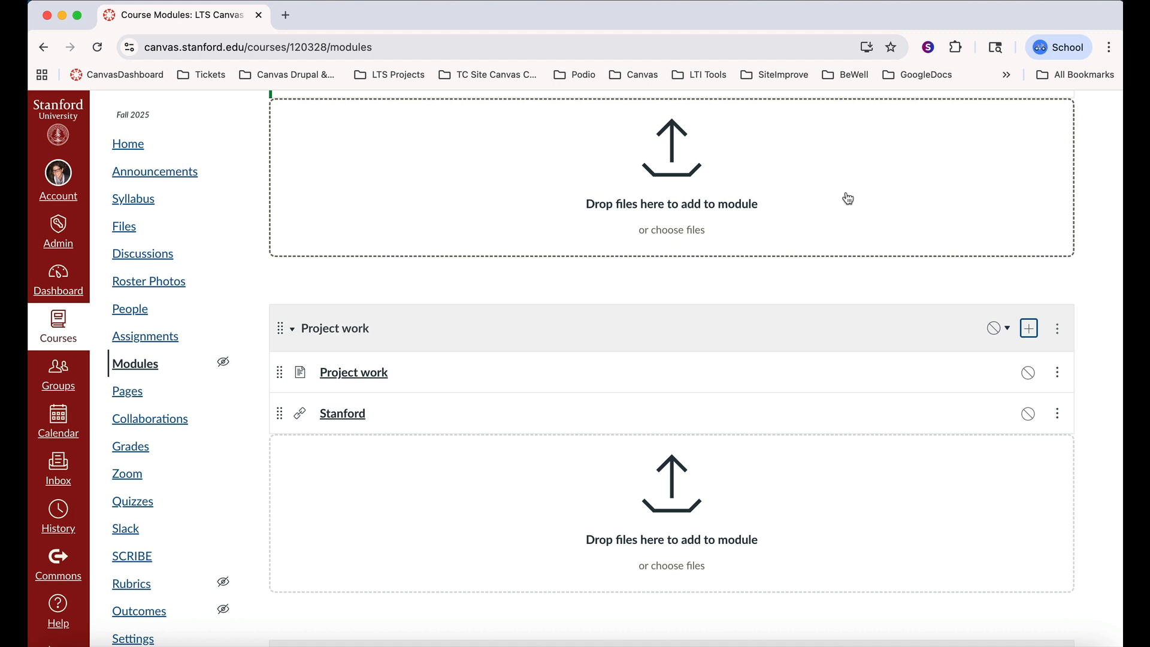
Add the text header "Part 2 Week 1" as an item in the "Week 1: Unit 1" module
{"action": "scroll", "coordinate": [773, 295], "scroll_direction": "up", "scroll_amount": 3}
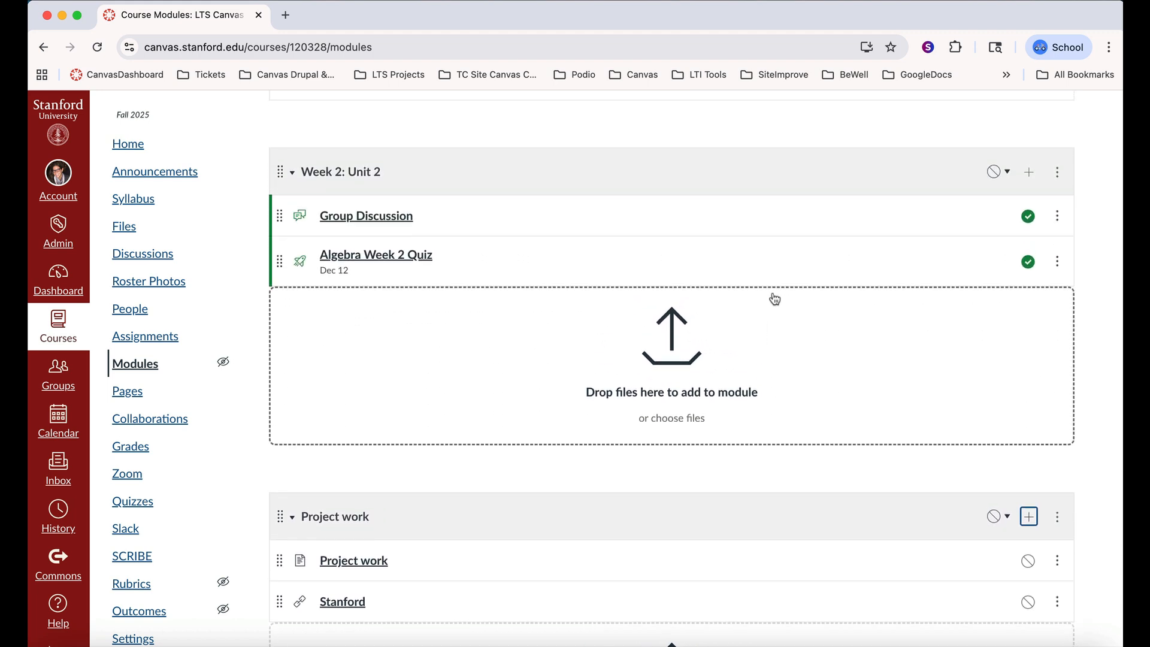
{"action": "scroll", "coordinate": [774, 298], "scroll_direction": "up", "scroll_amount": 3}
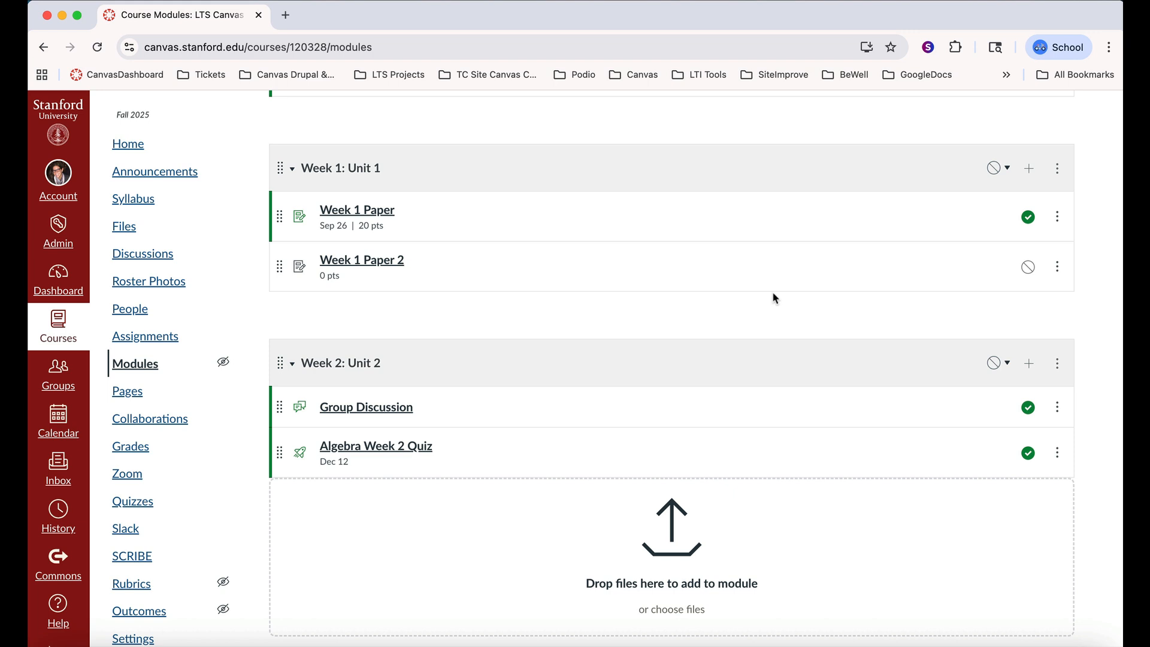
{"action": "scroll", "coordinate": [773, 295], "scroll_direction": "up", "scroll_amount": 1}
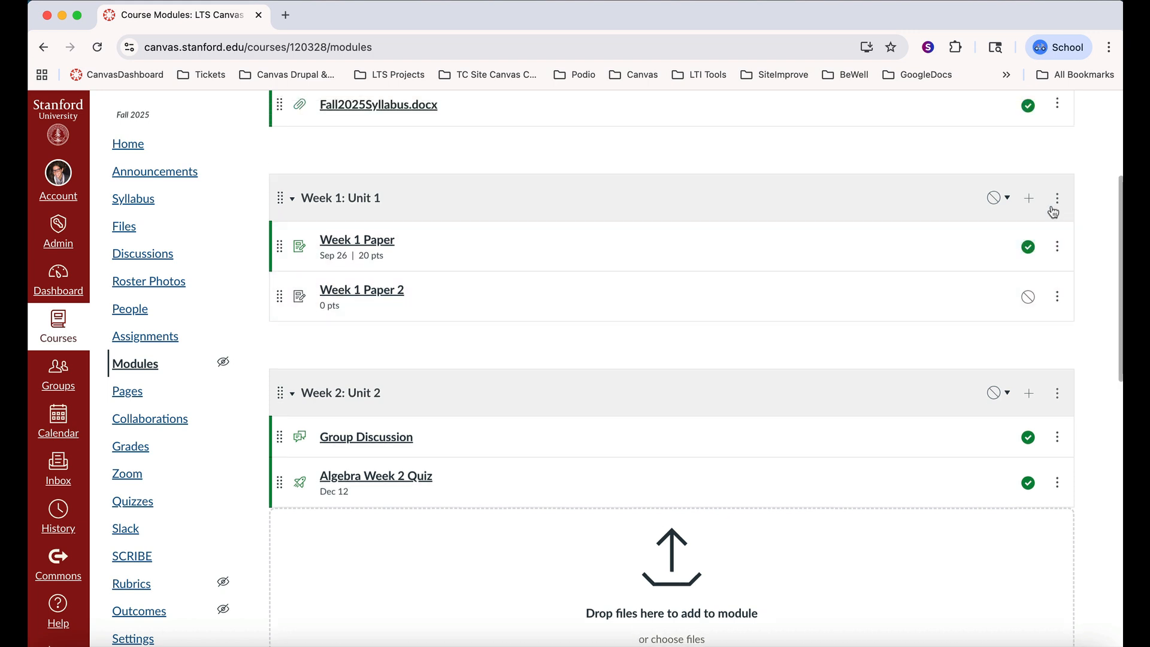
{"action": "left_click", "coordinate": [1029, 199]}
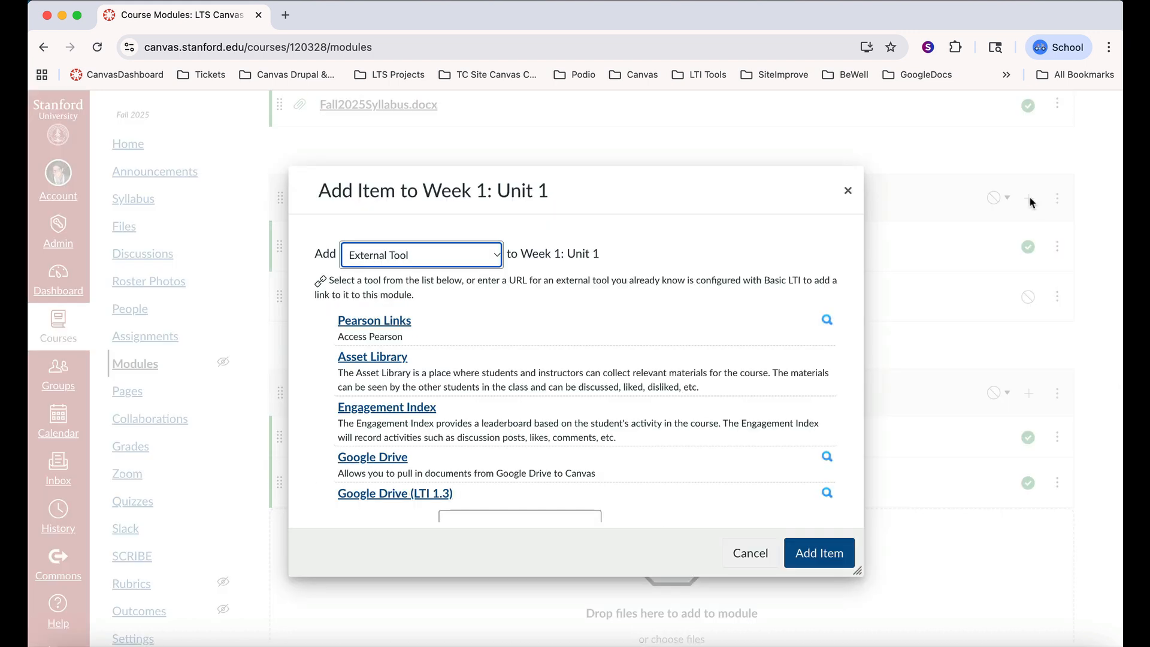
{"action": "left_click", "coordinate": [499, 262]}
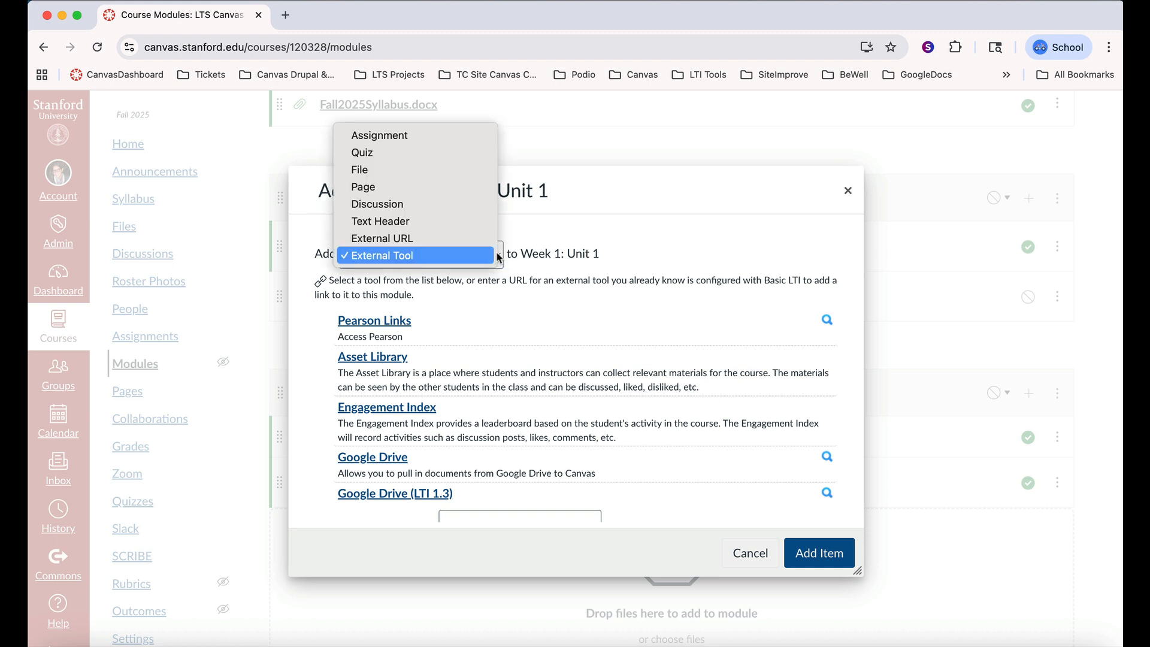
{"action": "left_click", "coordinate": [478, 224]}
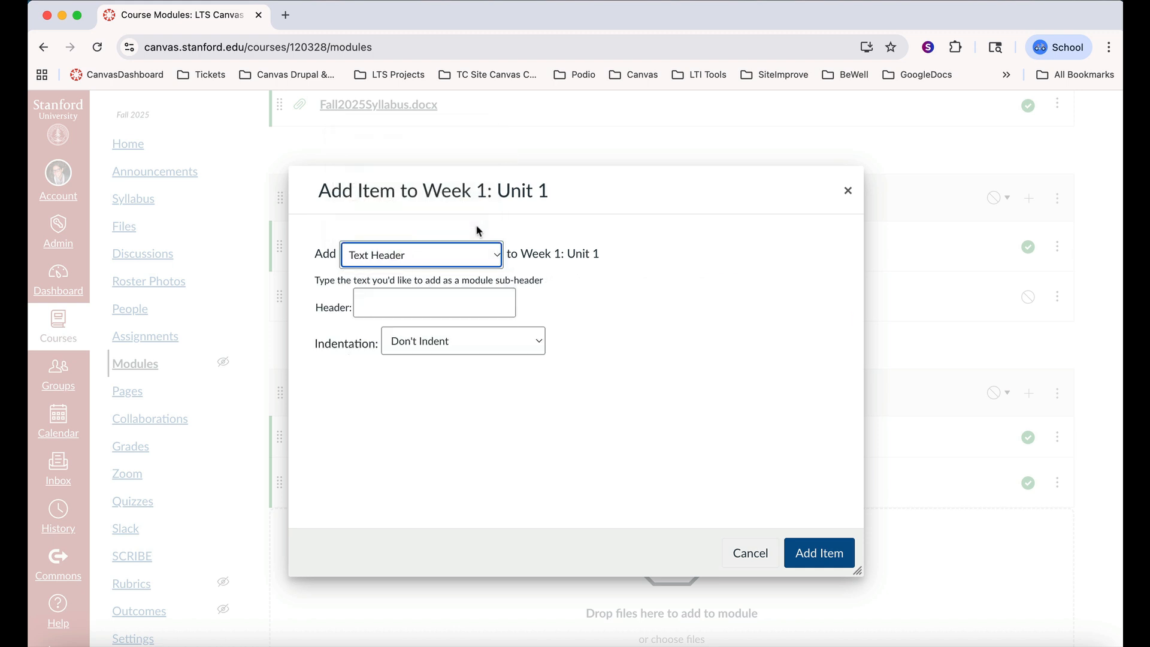
{"action": "left_click", "coordinate": [495, 298]}
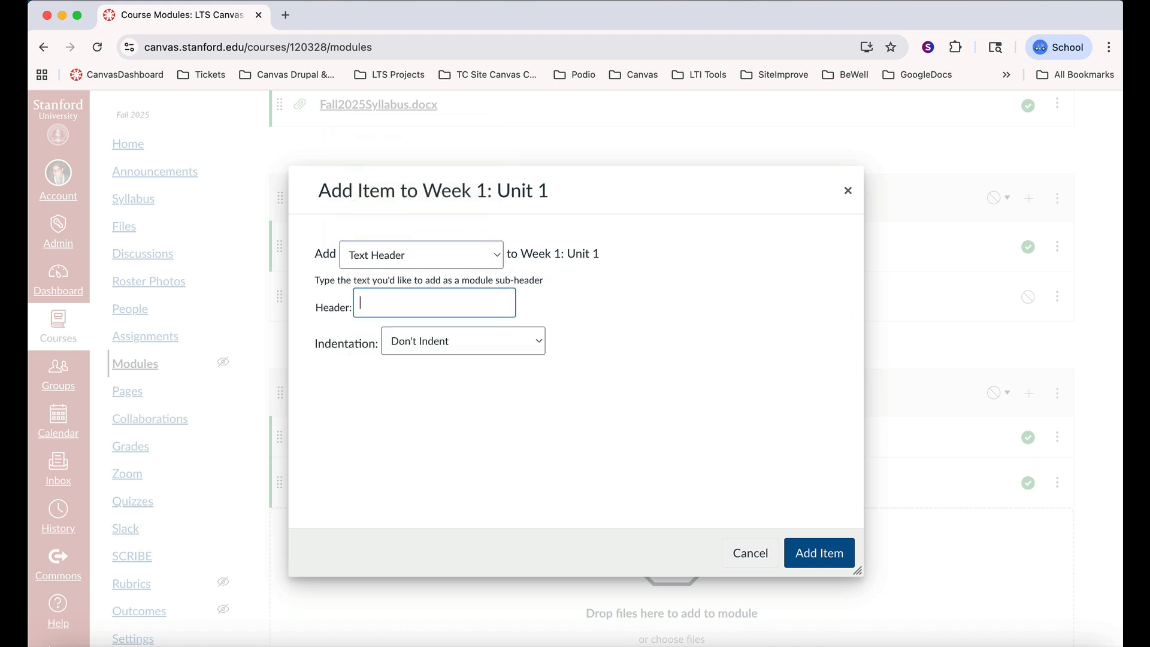
{"action": "type", "text": "Part 2 Week 1"}
{"action": "left_click", "coordinate": [821, 553]}
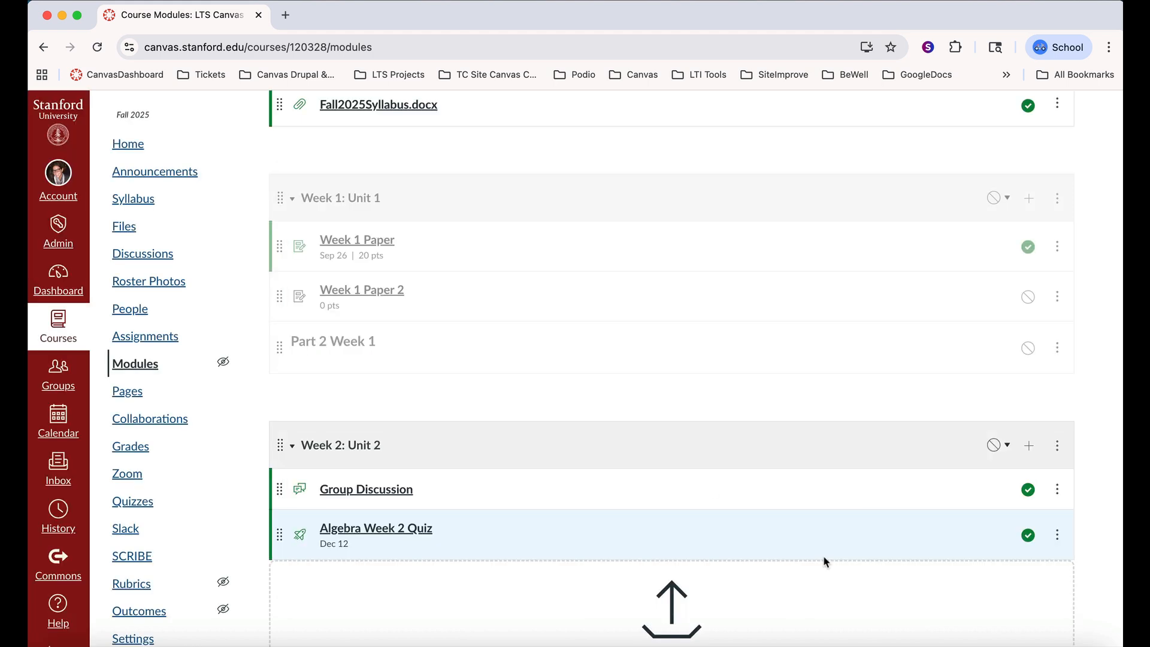
Indent the "Part 2 Week 1" text header by two levels in the "Week 1: Unit 1" module
{"action": "left_click", "coordinate": [1058, 341]}
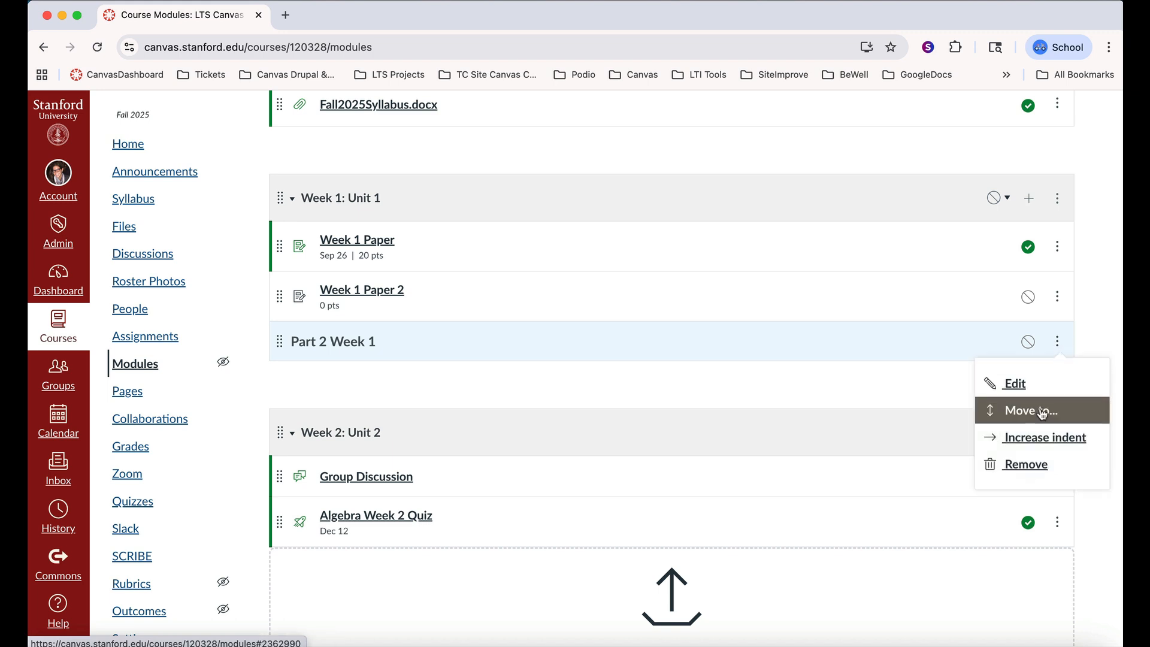
{"action": "left_click", "coordinate": [1044, 437]}
{"action": "left_click", "coordinate": [1057, 346]}
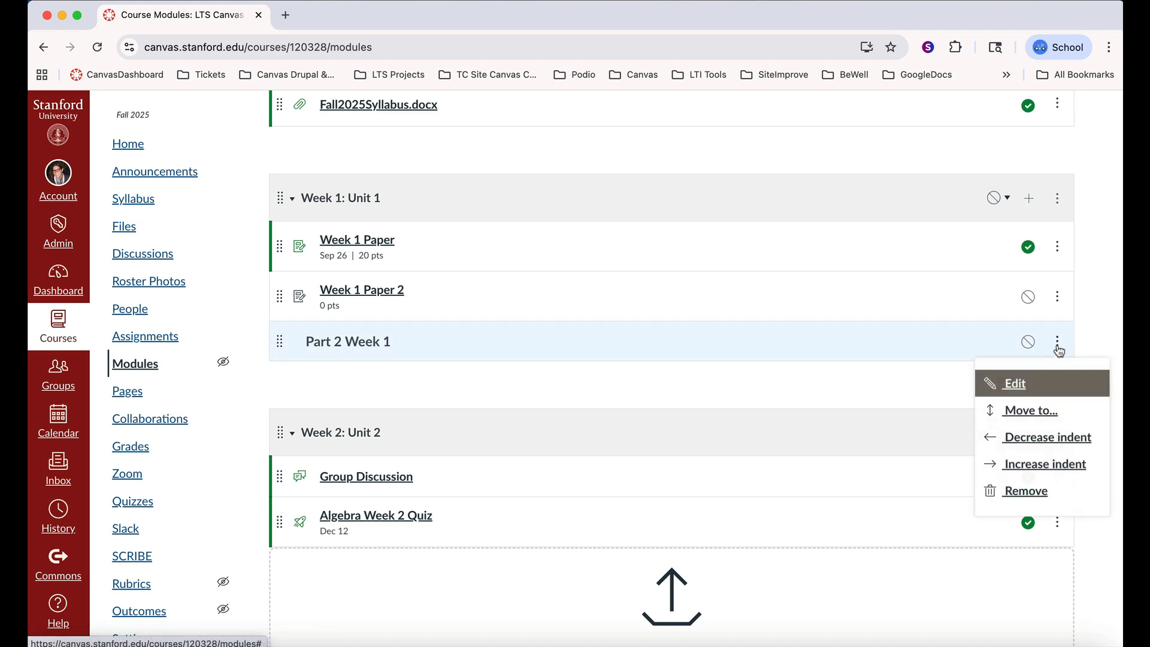
{"action": "left_click", "coordinate": [1046, 465]}
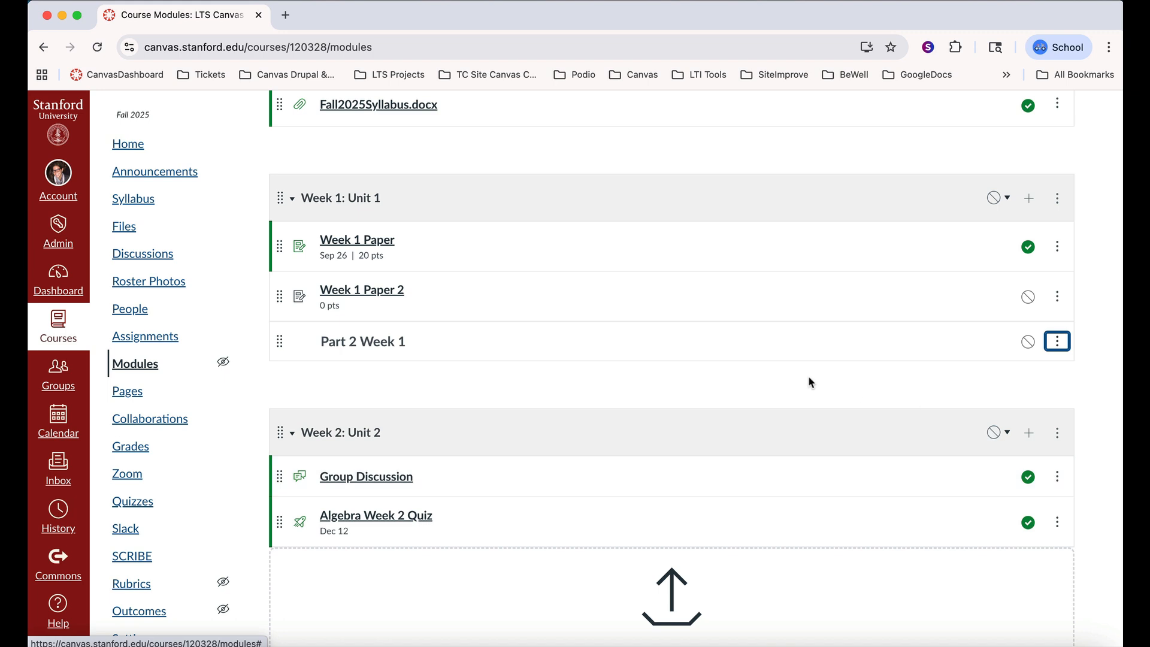
Publish Journey MO.pdf in "Week 3: Unit 3" with the usage right "I have obtained permission to use this file."
{"action": "scroll", "coordinate": [604, 210], "scroll_direction": "up", "scroll_amount": 5}
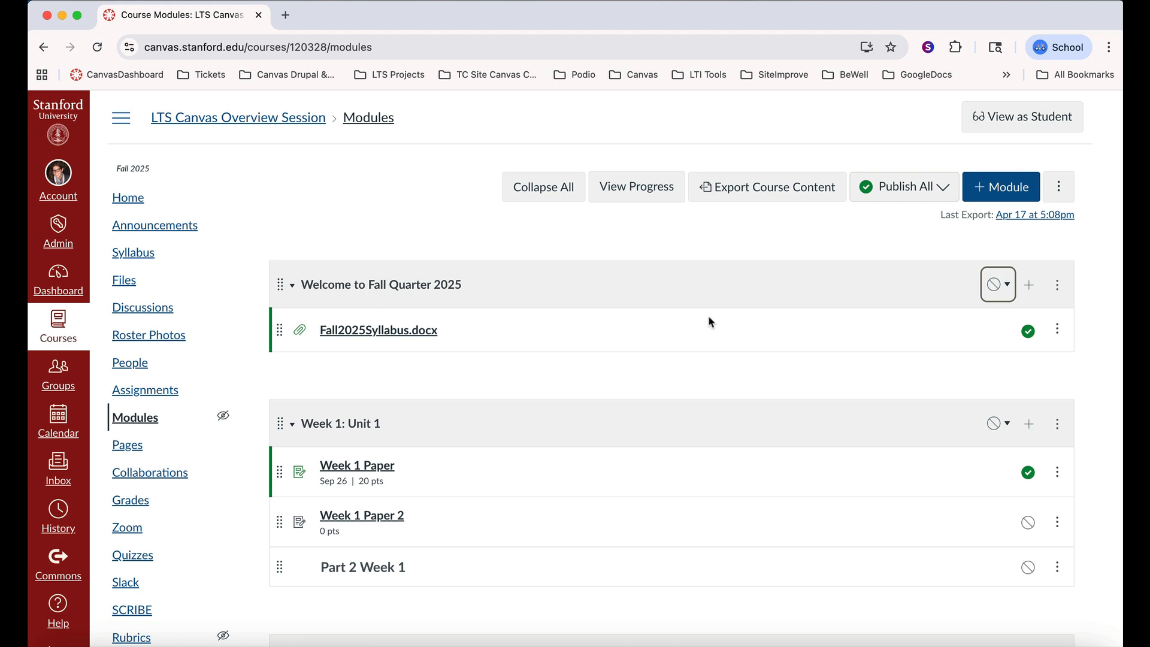
{"action": "scroll", "coordinate": [719, 342], "scroll_direction": "down", "scroll_amount": 2}
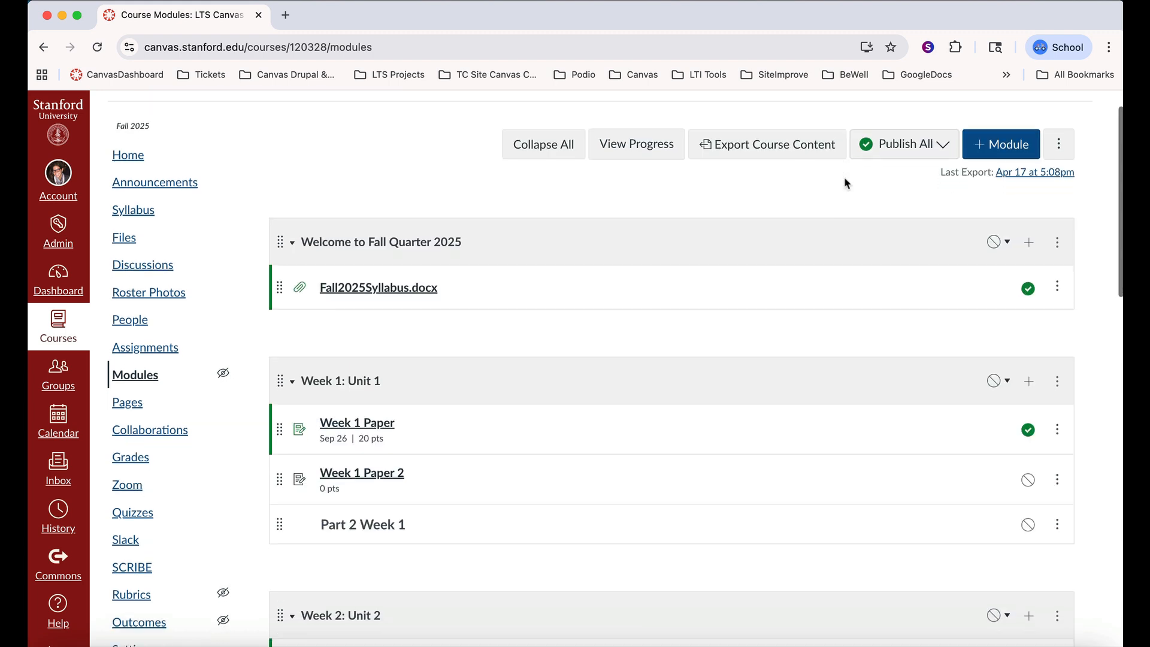
{"action": "scroll", "coordinate": [844, 180], "scroll_direction": "down", "scroll_amount": 3}
{"action": "scroll", "coordinate": [847, 187], "scroll_direction": "down", "scroll_amount": 1}
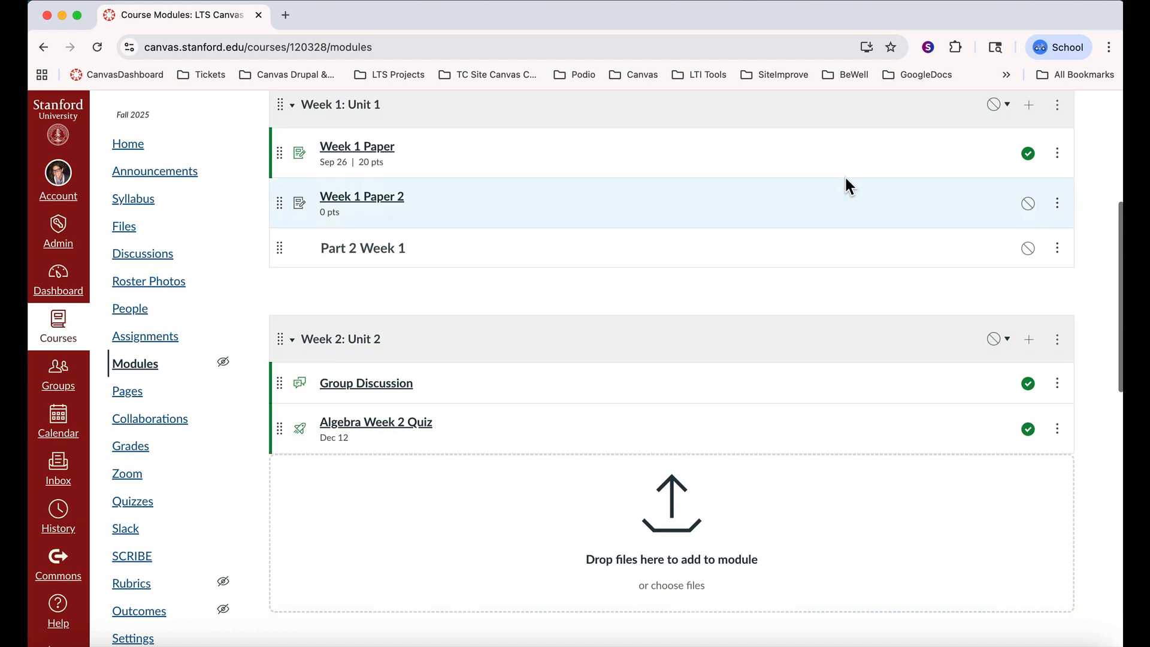
{"action": "scroll", "coordinate": [845, 179], "scroll_direction": "down", "scroll_amount": 8}
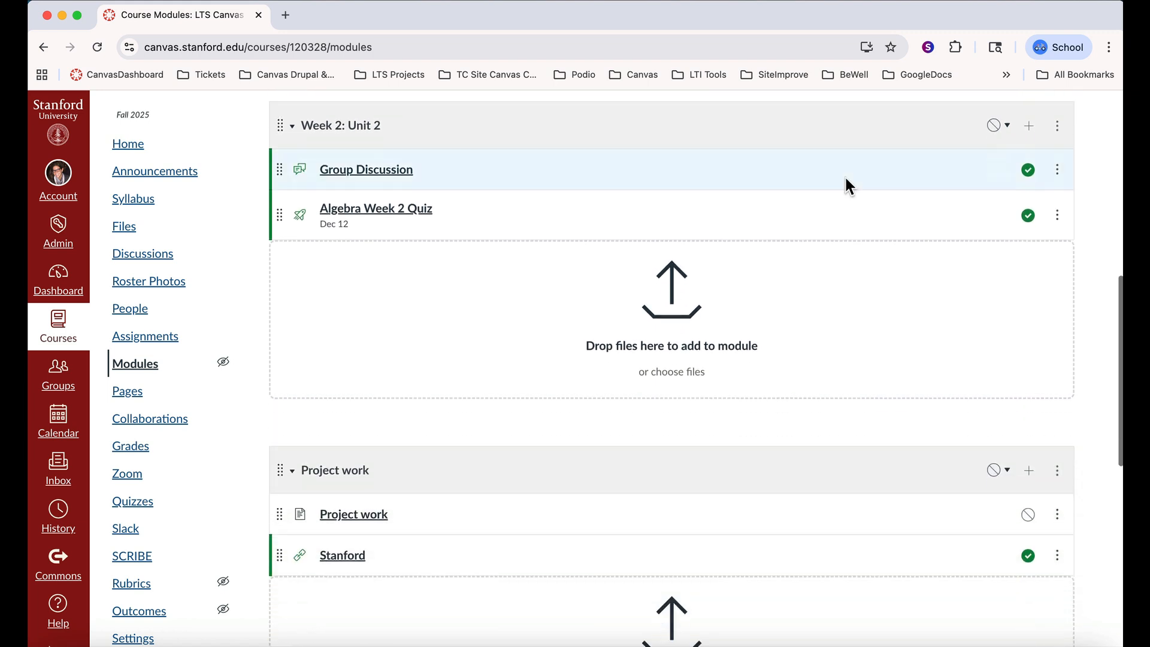
{"action": "scroll", "coordinate": [845, 186], "scroll_direction": "down", "scroll_amount": 5}
{"action": "left_click", "coordinate": [1026, 478]}
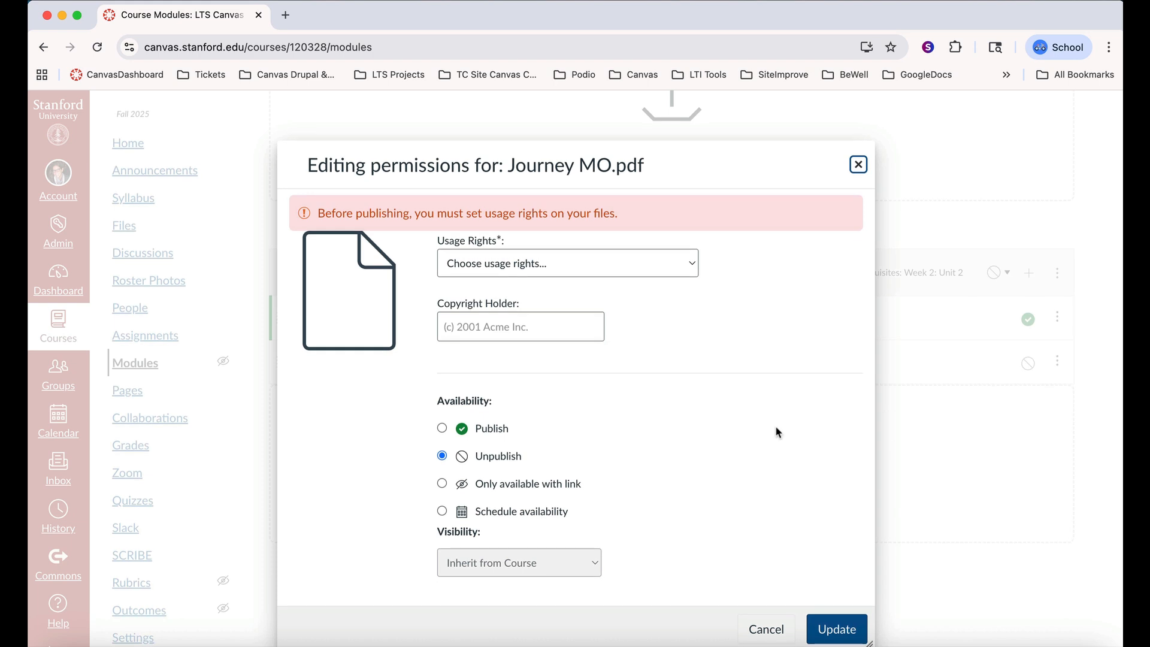
{"action": "left_click", "coordinate": [515, 428]}
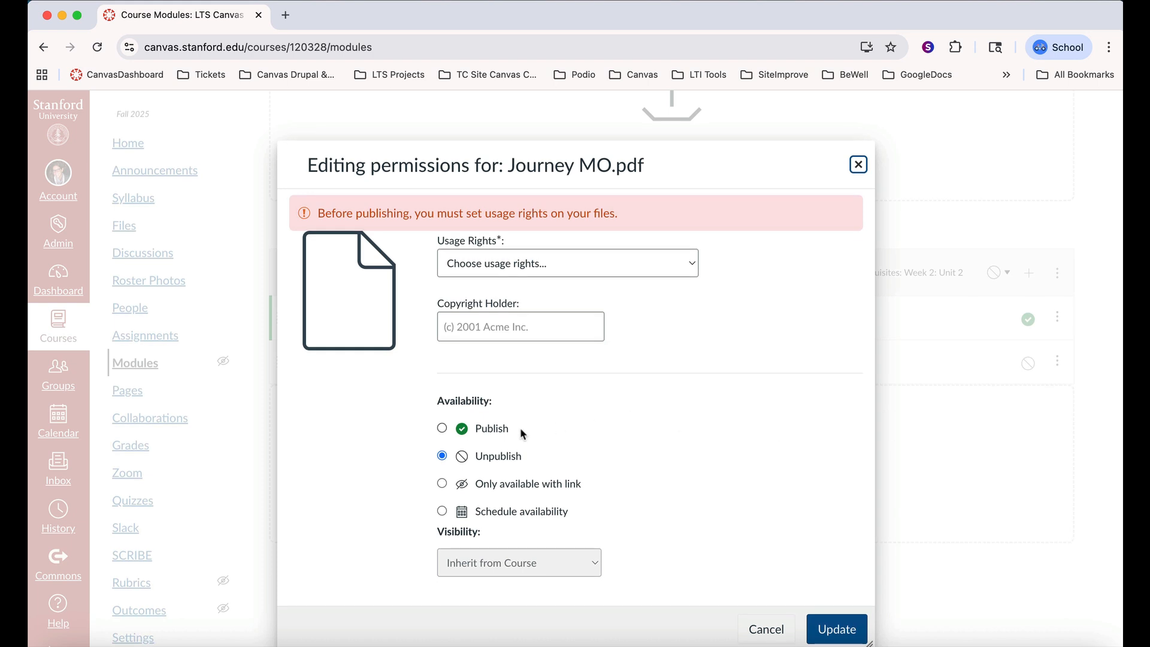
{"action": "left_click", "coordinate": [839, 628]}
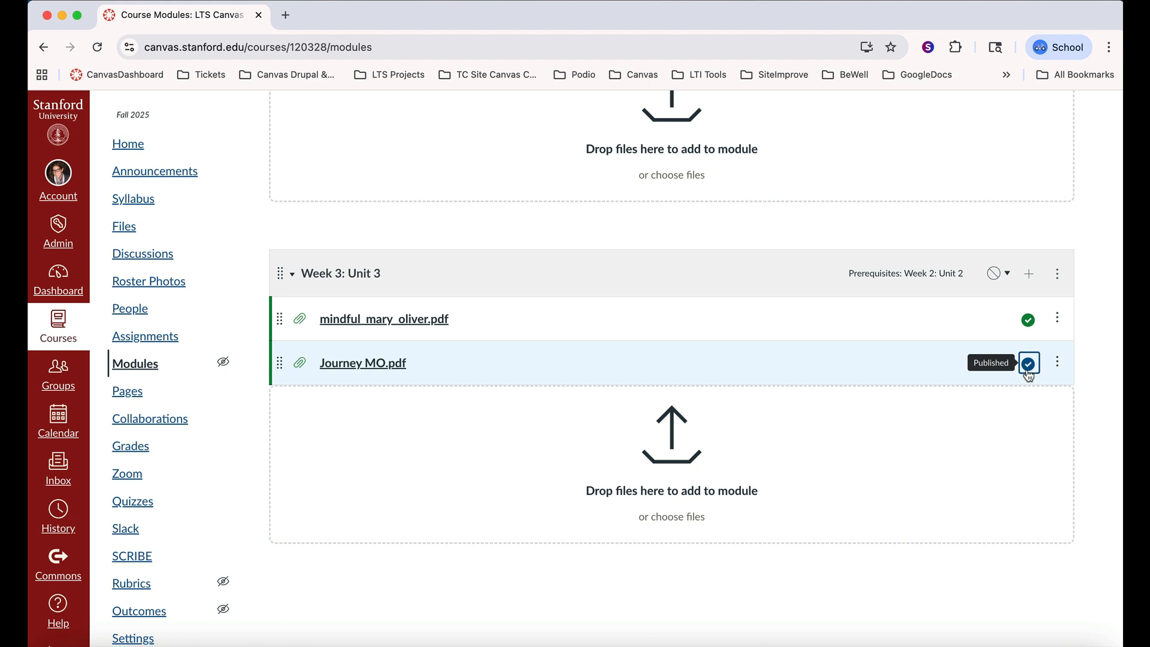
Publish the "Welcome to Fall Quarter 2025" module with all its items and check the Modules page in Student View
{"action": "scroll", "coordinate": [862, 413], "scroll_direction": "up", "scroll_amount": 15}
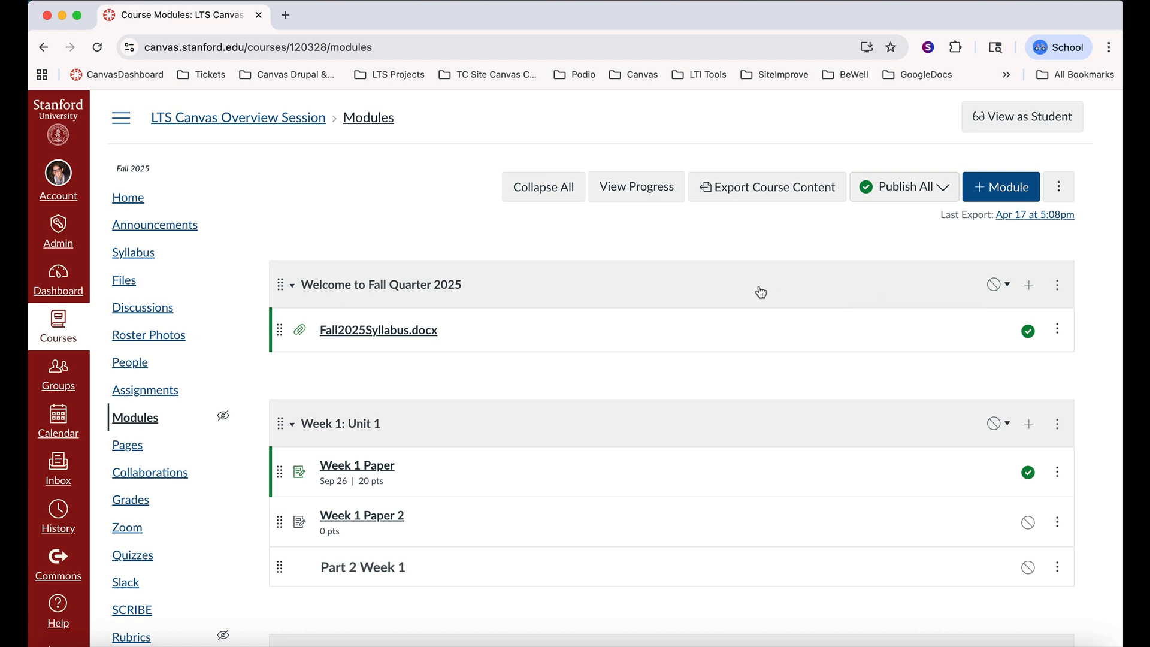
{"action": "left_click", "coordinate": [993, 286]}
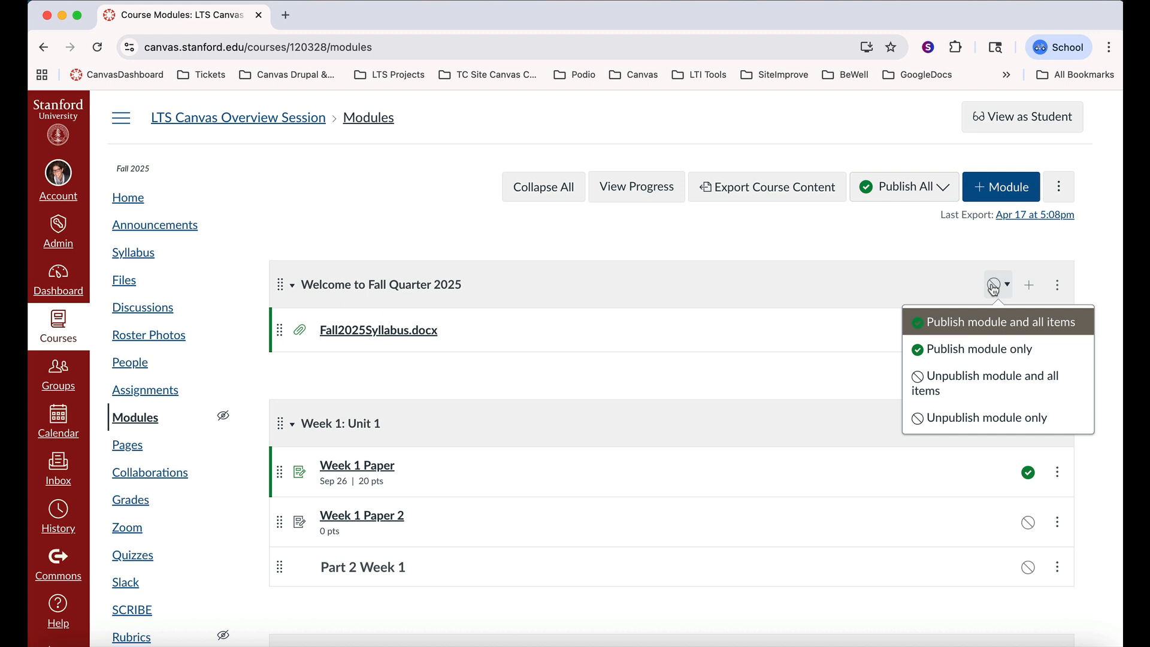
{"action": "left_click", "coordinate": [976, 324]}
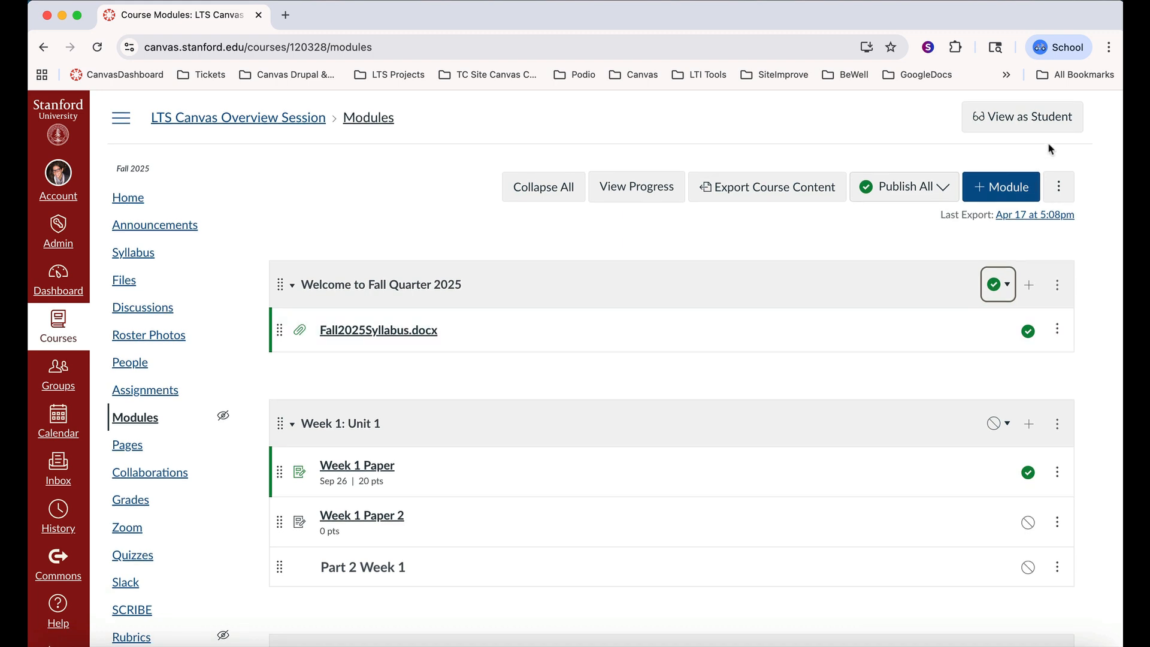
{"action": "left_click", "coordinate": [996, 122]}
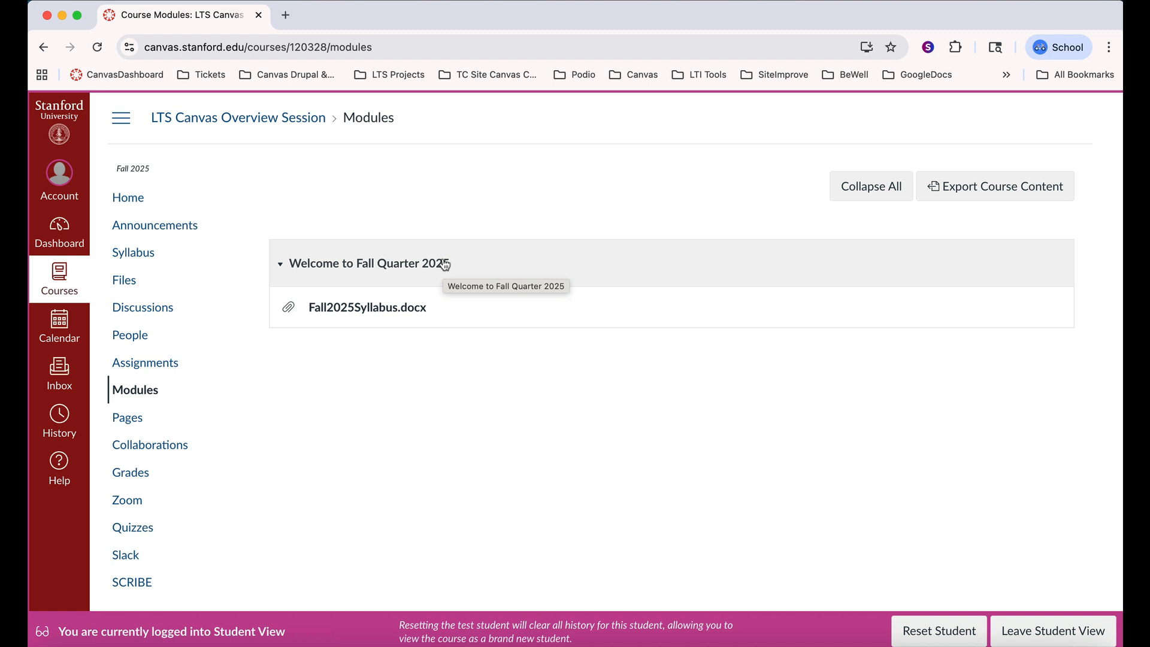
{"action": "left_click", "coordinate": [1047, 634]}
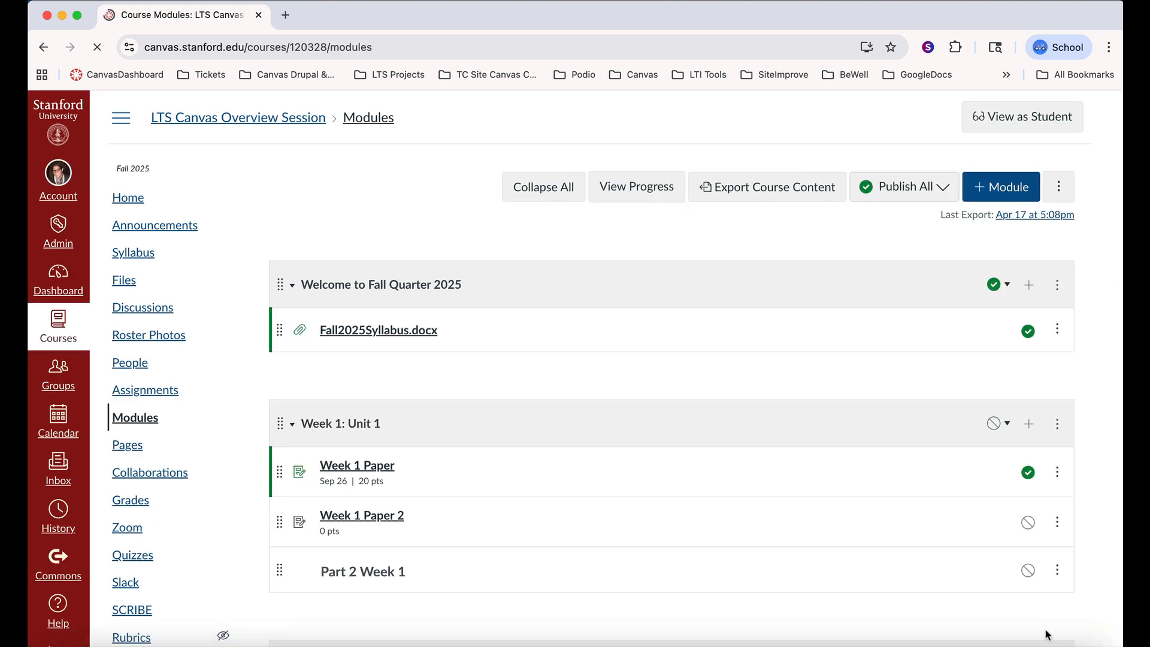
Publish the "Week 1: Unit 1" and "Week 2: Unit 2" modules together with all their items
{"action": "scroll", "coordinate": [1028, 479], "scroll_direction": "down", "scroll_amount": 3}
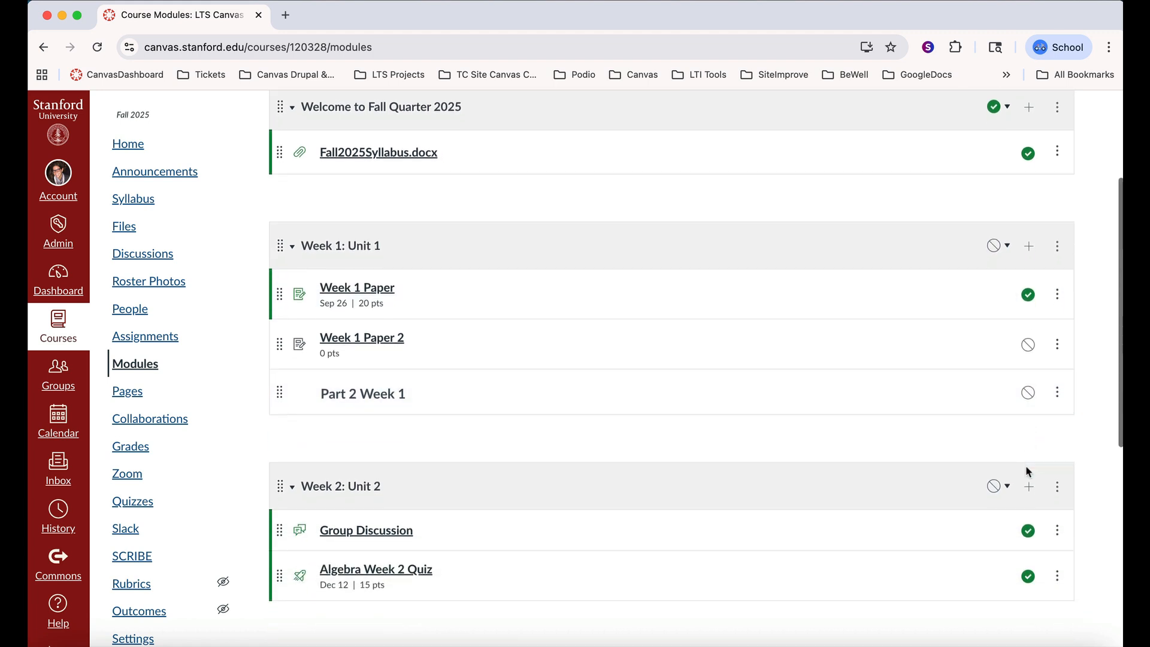
{"action": "scroll", "coordinate": [1028, 471], "scroll_direction": "down", "scroll_amount": 1}
{"action": "left_click", "coordinate": [997, 189]}
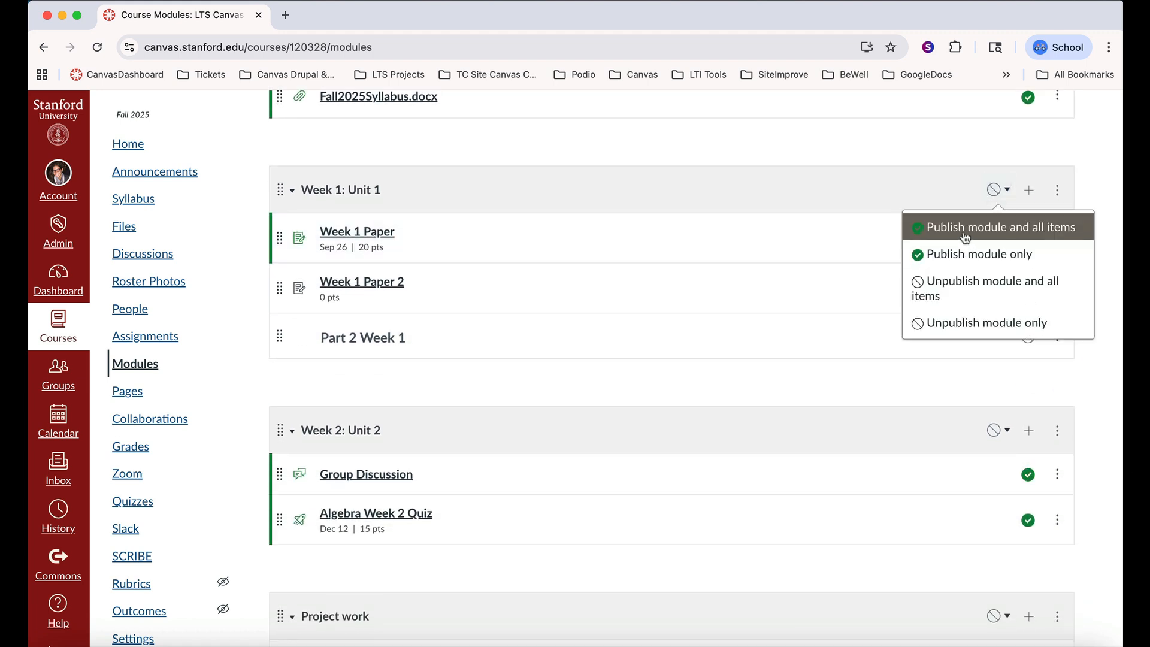
{"action": "left_click", "coordinate": [964, 234]}
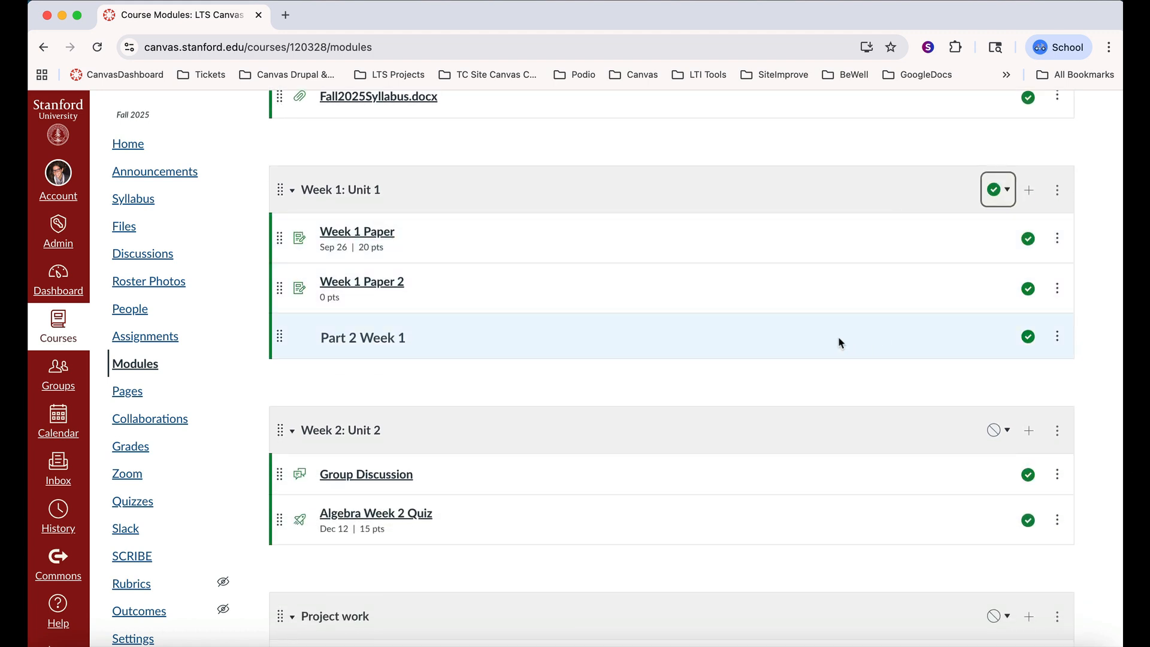
{"action": "scroll", "coordinate": [838, 342], "scroll_direction": "down", "scroll_amount": 1}
{"action": "left_click", "coordinate": [994, 354]}
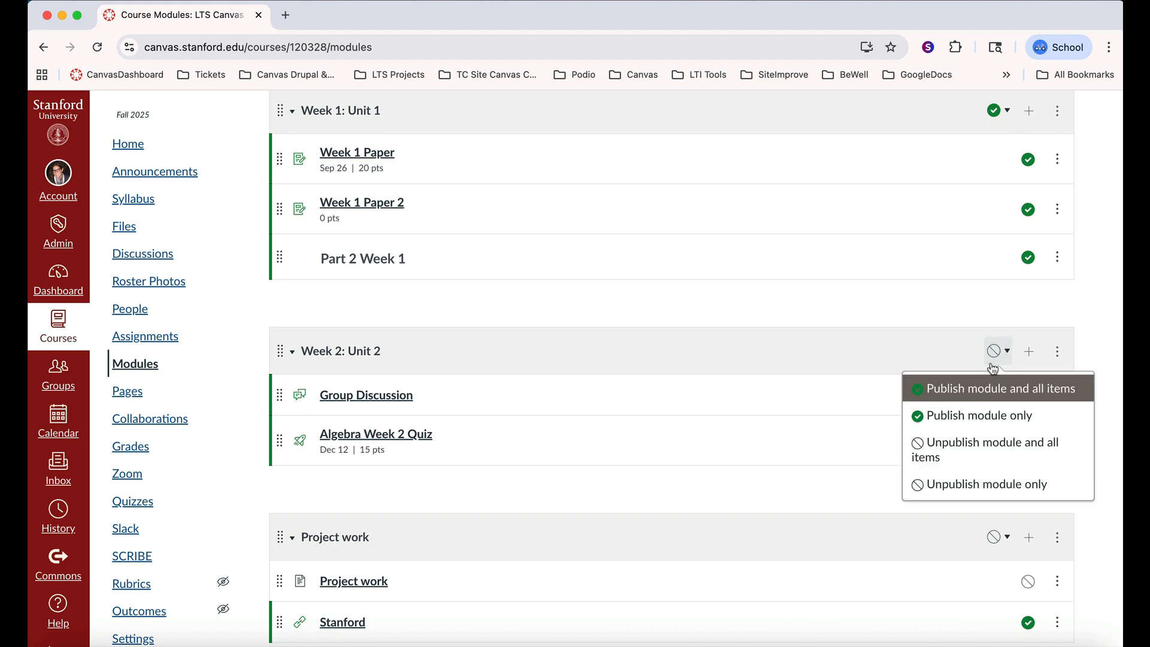
{"action": "left_click", "coordinate": [994, 388]}
Publish the "Project work" and "Week 3: Unit 3" modules together with all their items
{"action": "scroll", "coordinate": [875, 430], "scroll_direction": "down", "scroll_amount": 5}
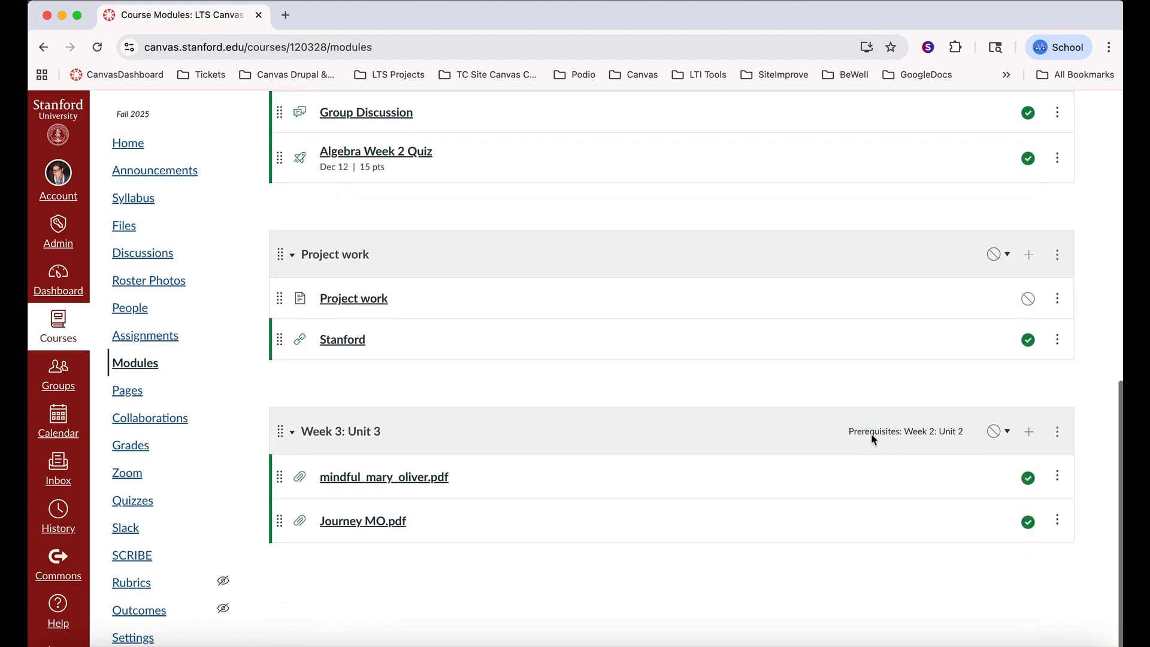
{"action": "left_click", "coordinate": [995, 254]}
{"action": "left_click", "coordinate": [971, 296]}
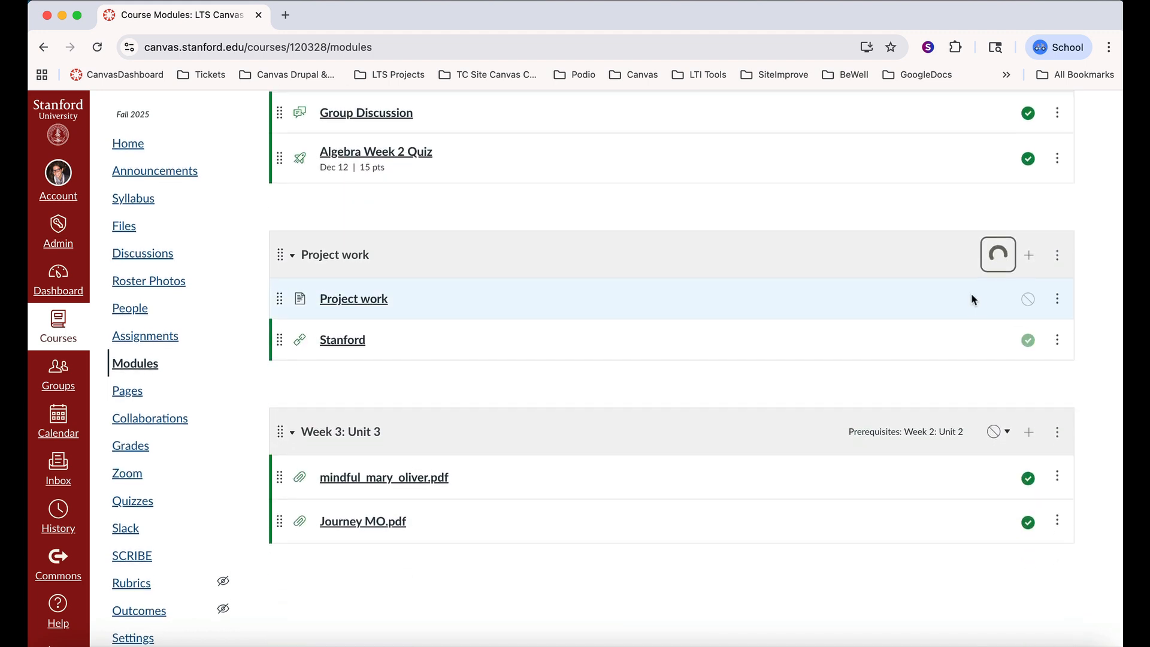
{"action": "left_click", "coordinate": [997, 432]}
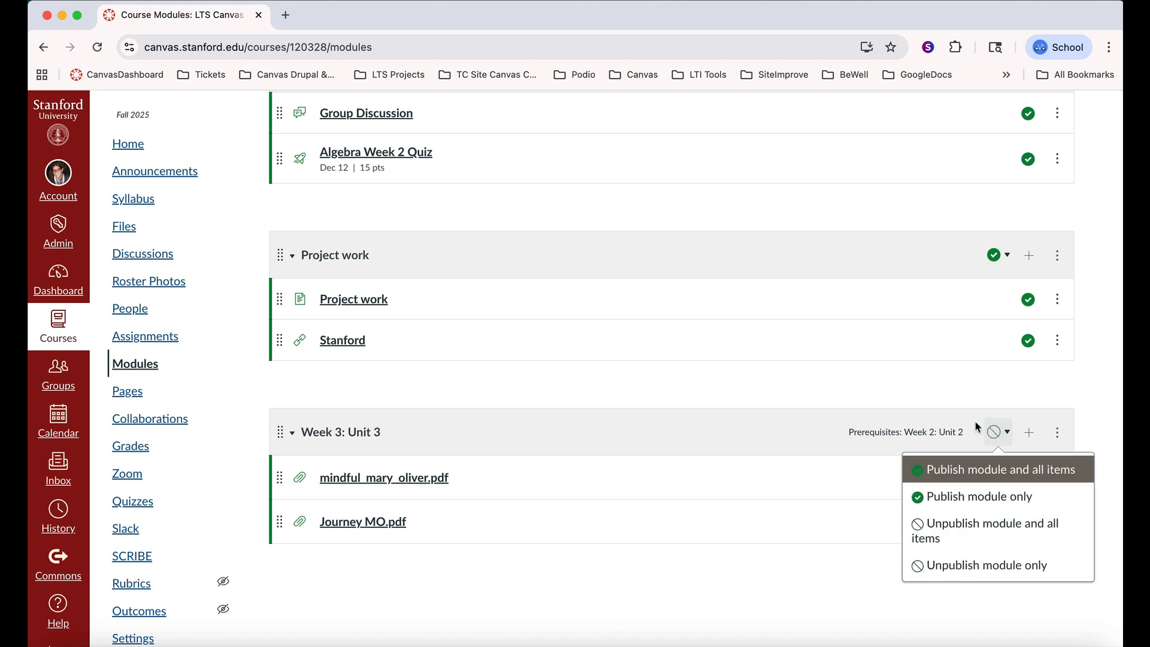
{"action": "left_click", "coordinate": [953, 470]}
{"action": "scroll", "coordinate": [820, 354], "scroll_direction": "up", "scroll_amount": 7}
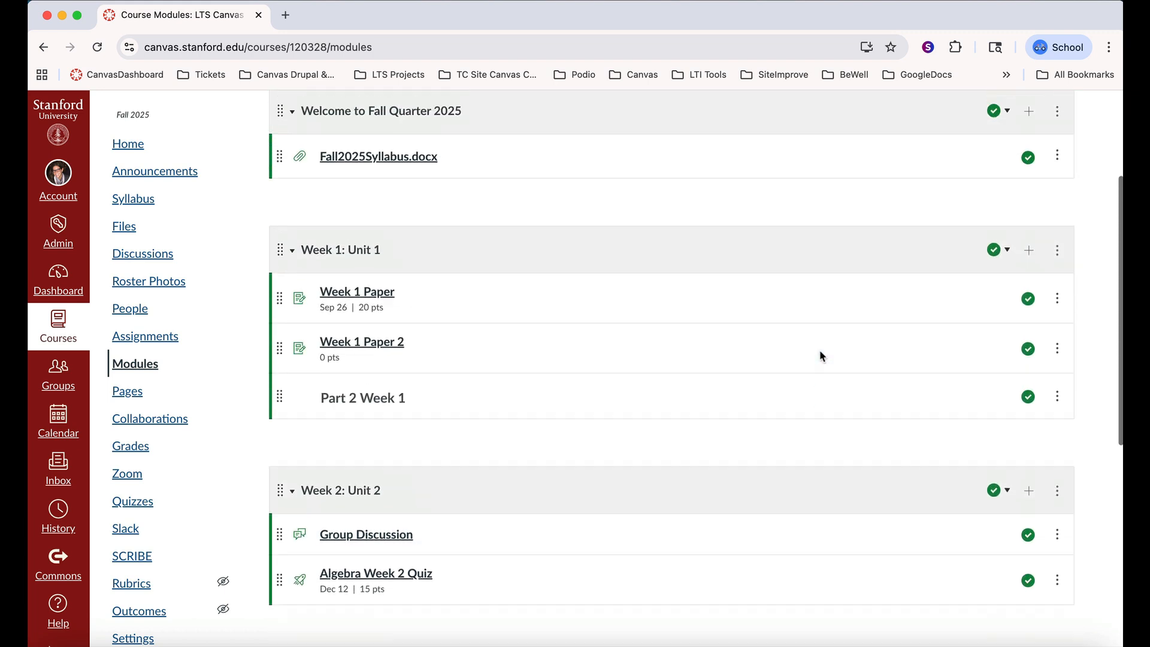
{"action": "scroll", "coordinate": [820, 353], "scroll_direction": "up", "scroll_amount": 3}
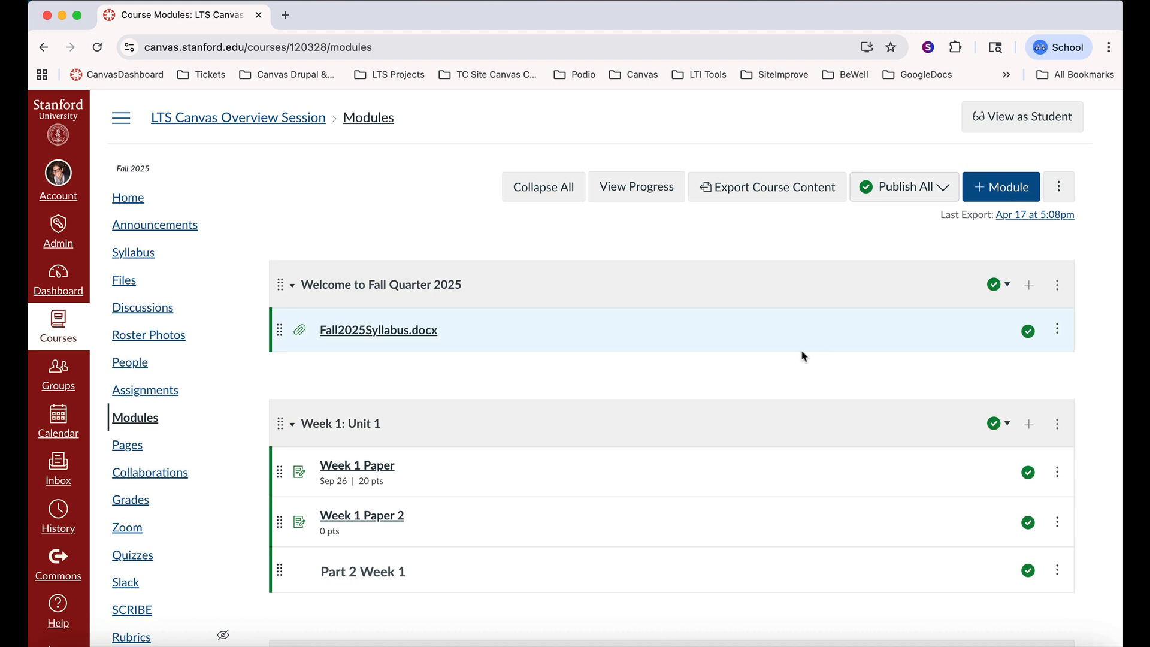
Set the course home page to display Course Modules
{"action": "left_click", "coordinate": [133, 196]}
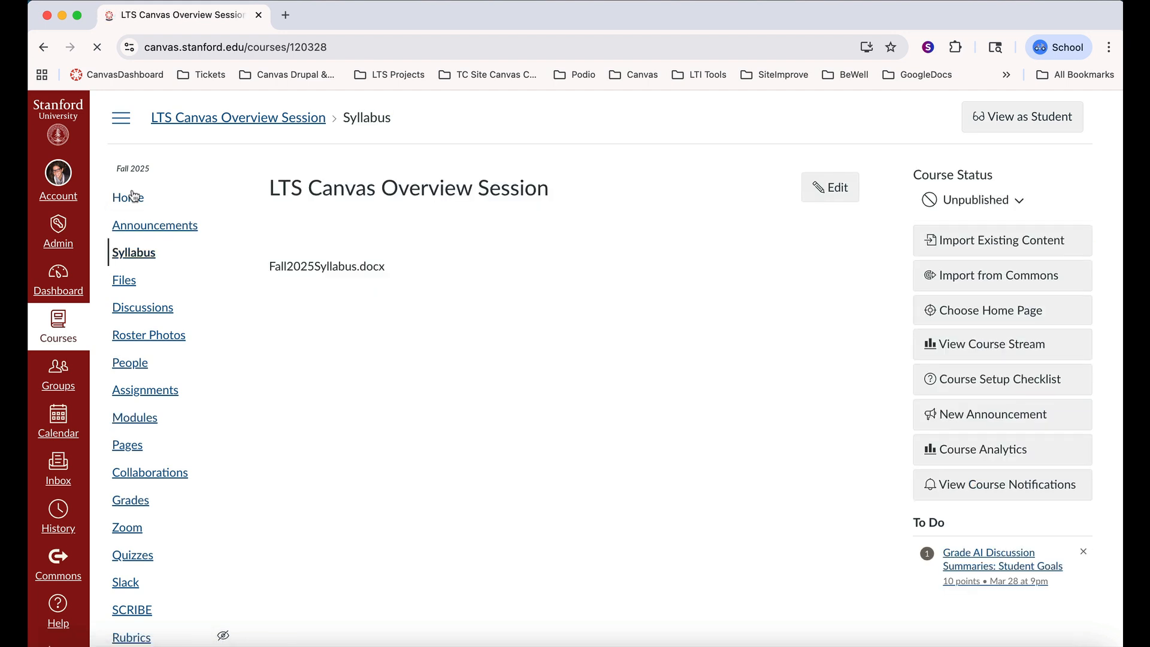
{"action": "left_click", "coordinate": [976, 315]}
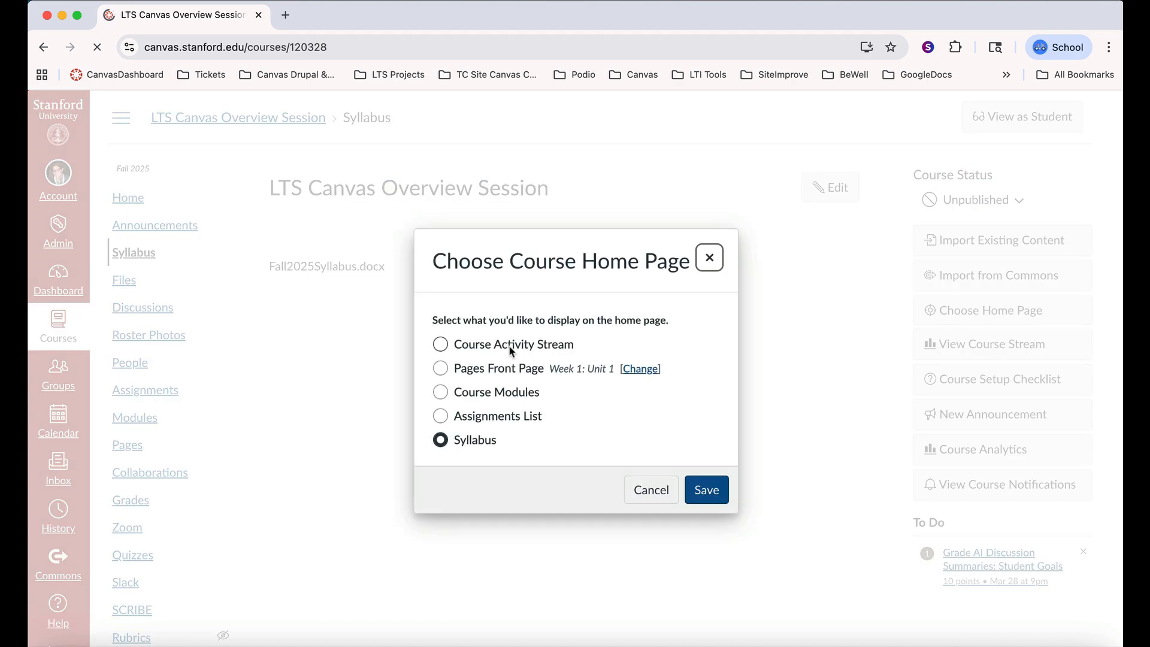
{"action": "left_click", "coordinate": [449, 395]}
{"action": "left_click", "coordinate": [713, 496]}
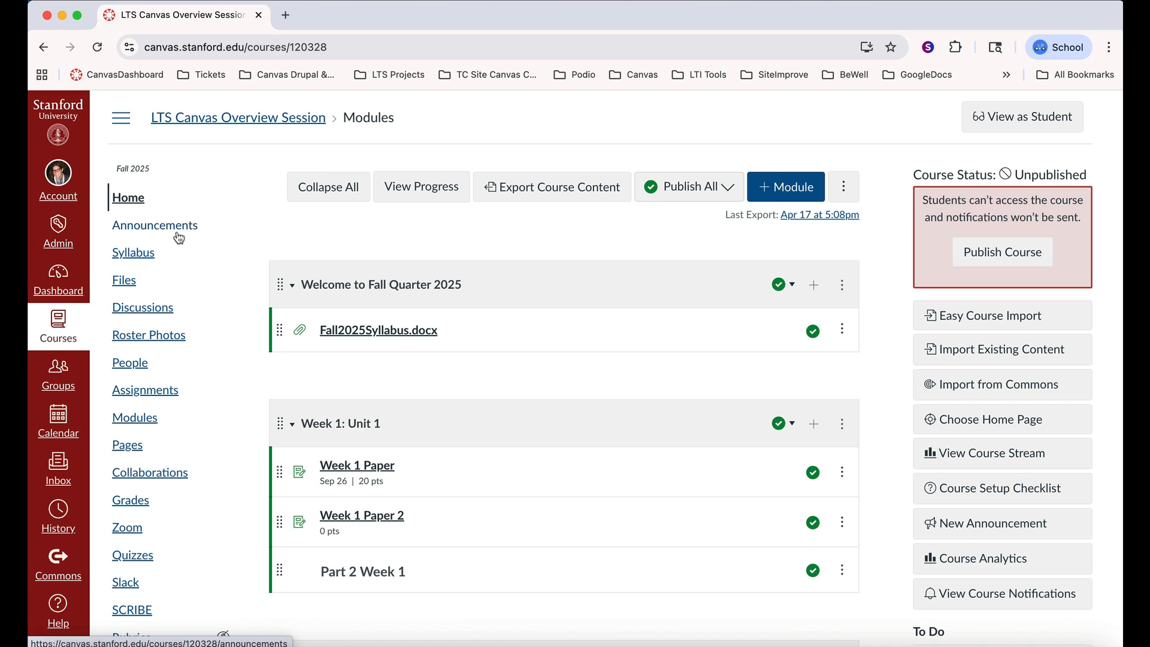
Examine the shown and hidden items of the course navigation in the course settings and save the navigation setup
{"action": "scroll", "coordinate": [179, 368], "scroll_direction": "down", "scroll_amount": 2}
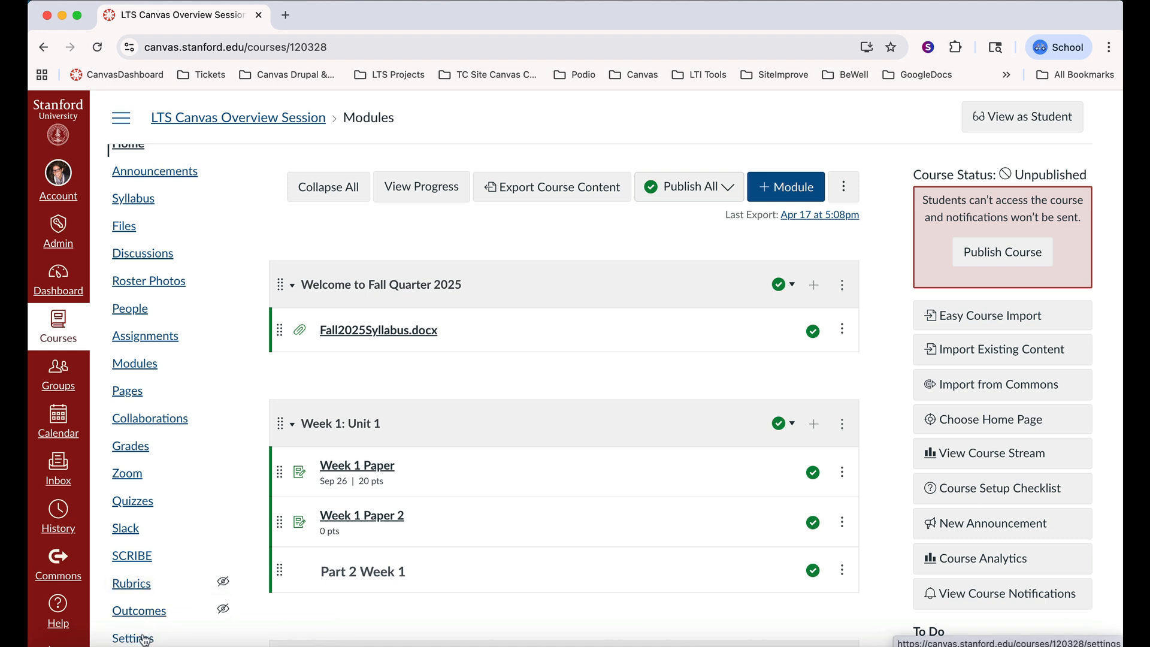
{"action": "left_click", "coordinate": [142, 638]}
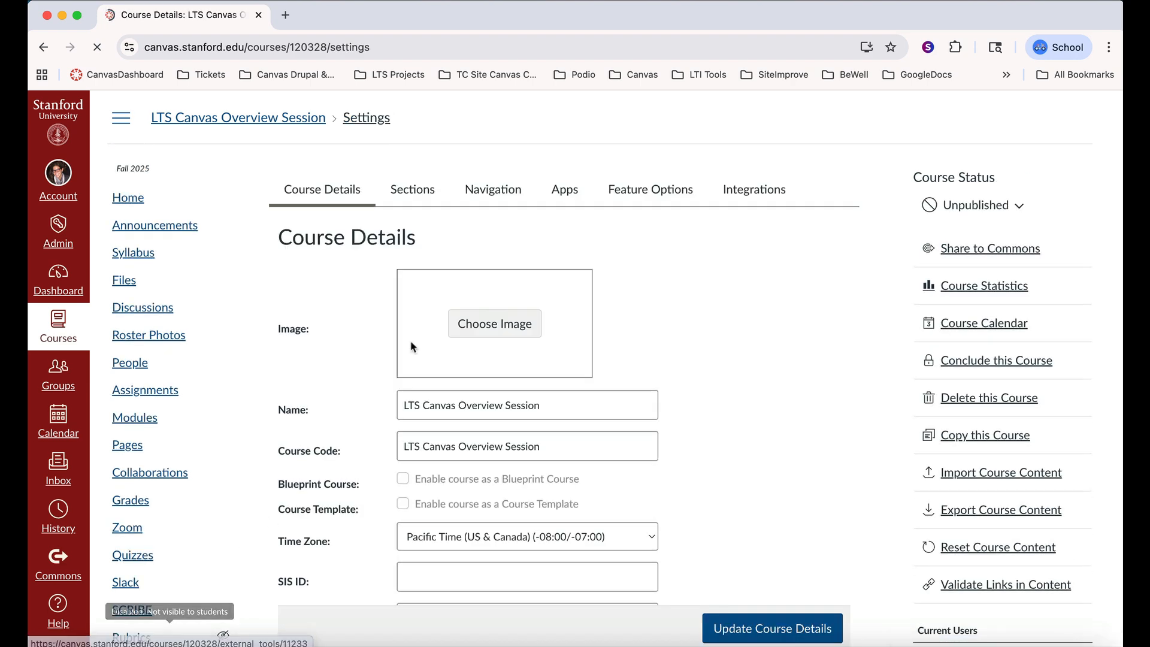
{"action": "left_click", "coordinate": [501, 195]}
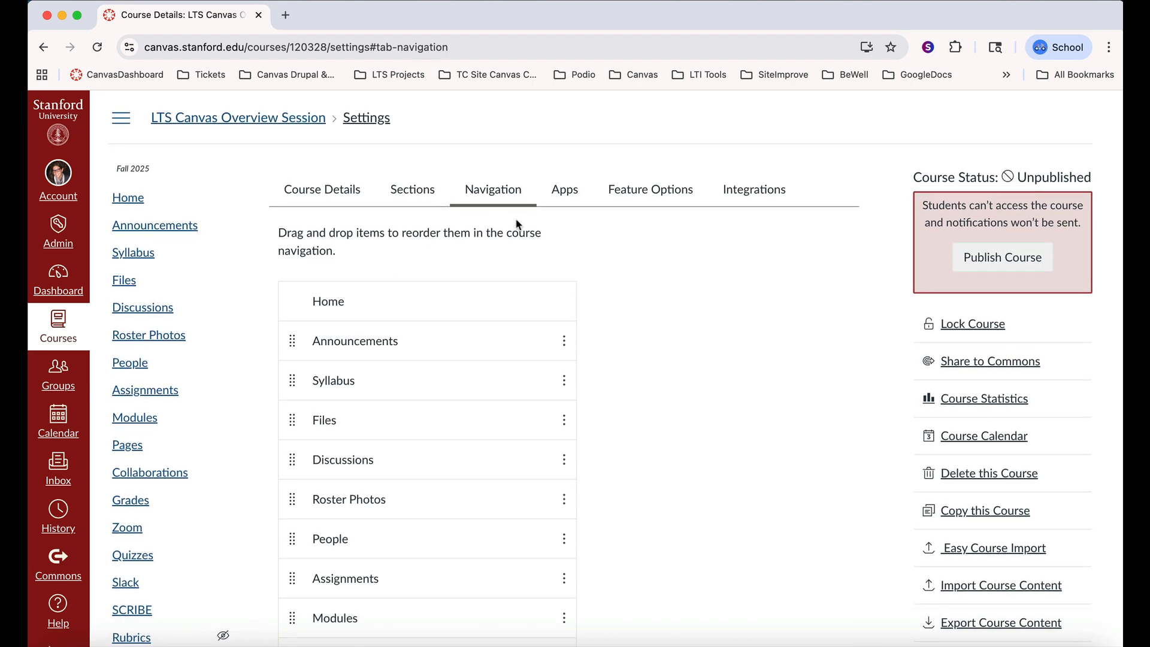
{"action": "scroll", "coordinate": [518, 224], "scroll_direction": "down", "scroll_amount": 3}
{"action": "scroll", "coordinate": [518, 224], "scroll_direction": "down", "scroll_amount": 4}
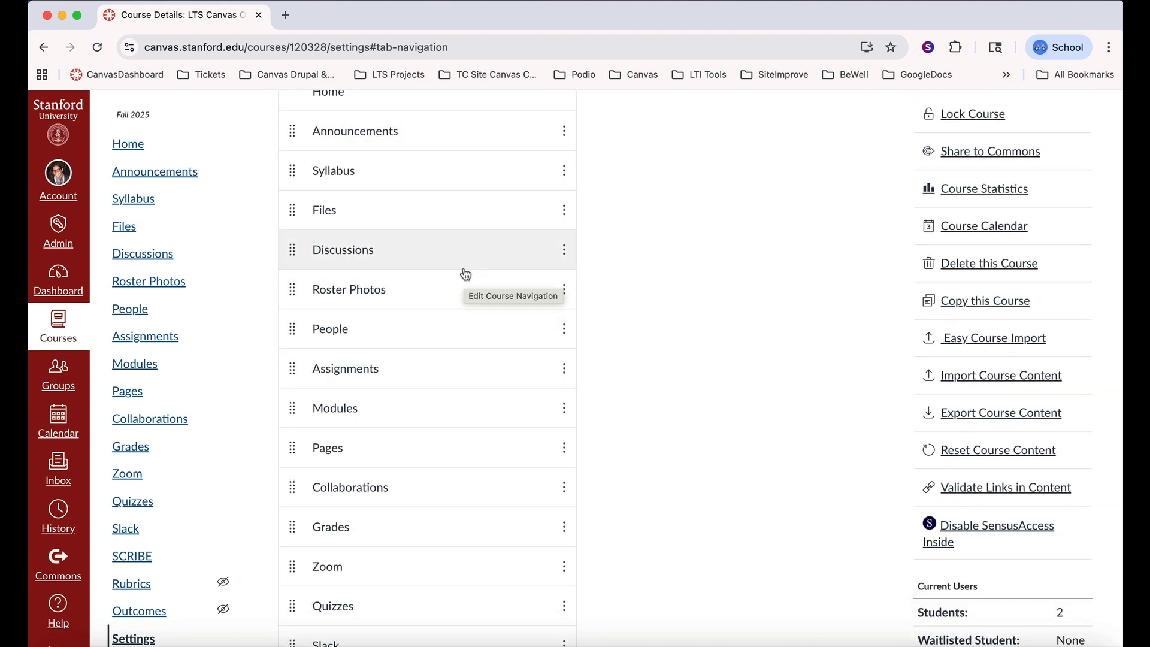
{"action": "scroll", "coordinate": [465, 274], "scroll_direction": "down", "scroll_amount": 13}
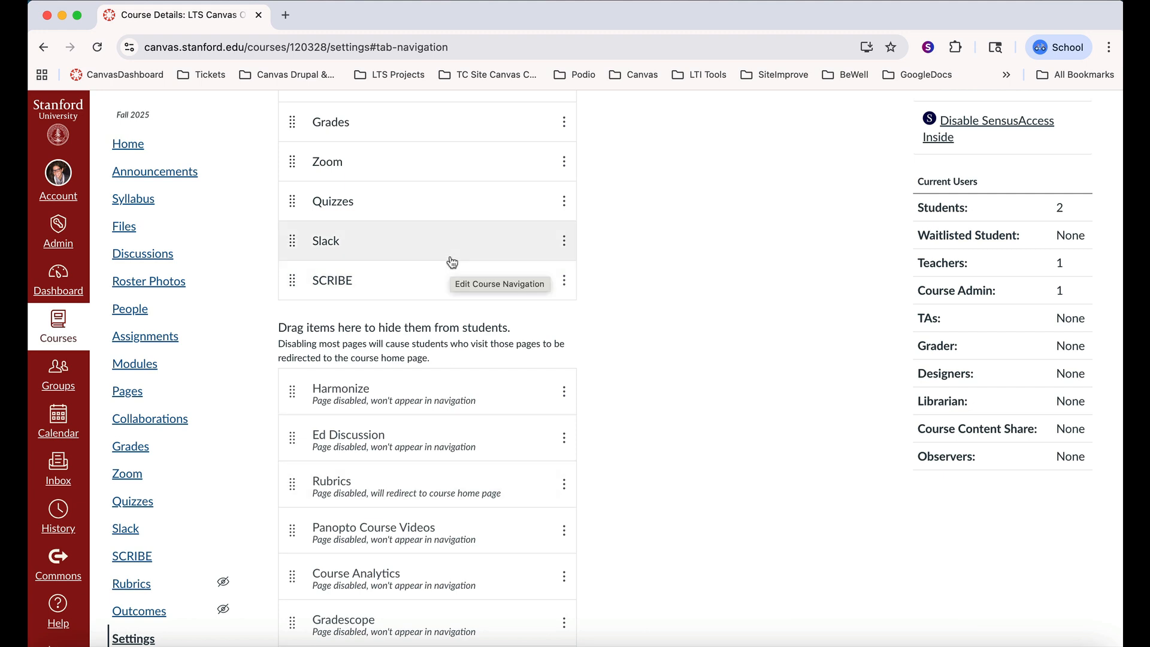
{"action": "scroll", "coordinate": [452, 262], "scroll_direction": "up", "scroll_amount": 20}
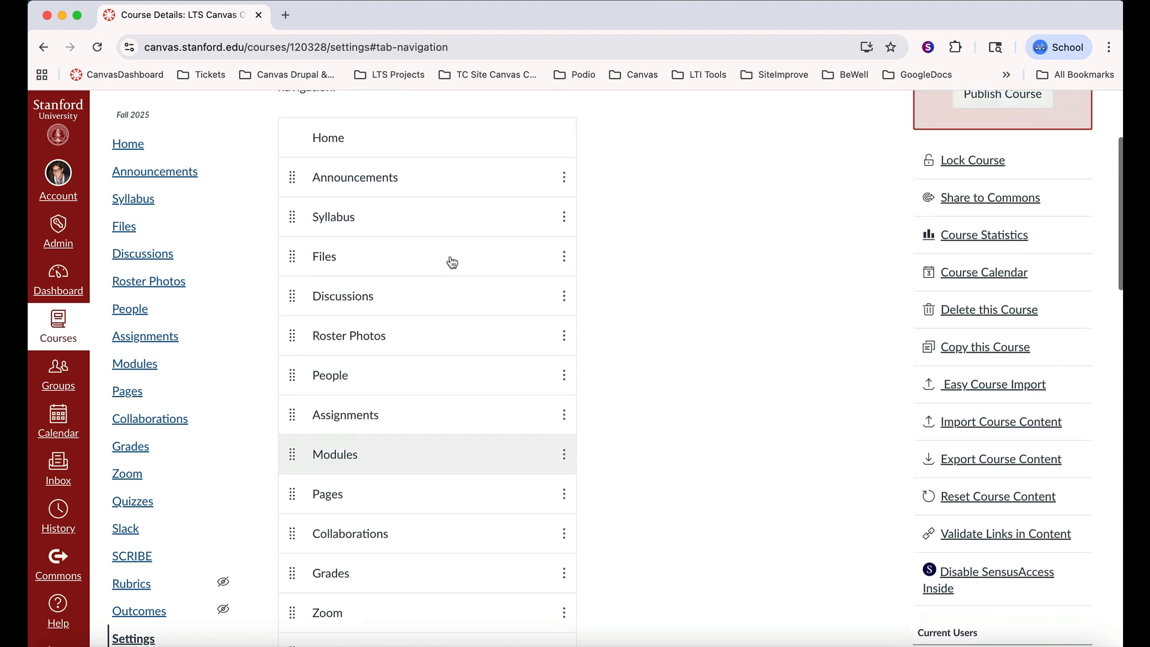
{"action": "scroll", "coordinate": [453, 263], "scroll_direction": "down", "scroll_amount": 20}
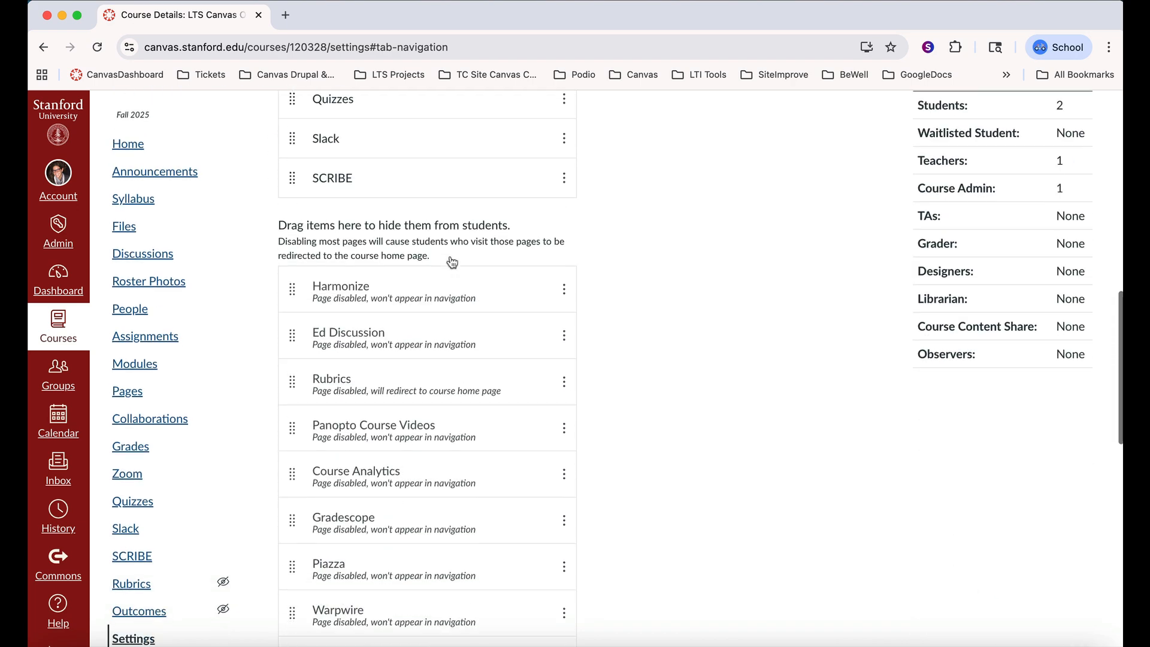
{"action": "scroll", "coordinate": [453, 262], "scroll_direction": "down", "scroll_amount": 8}
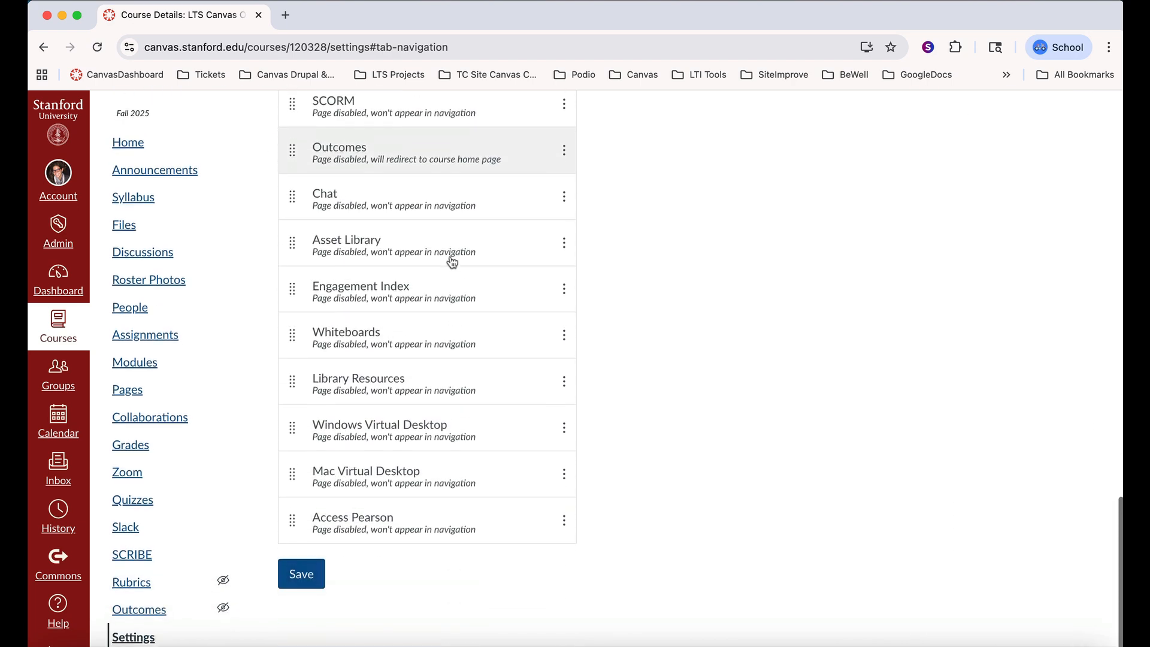
{"action": "left_click", "coordinate": [301, 576]}
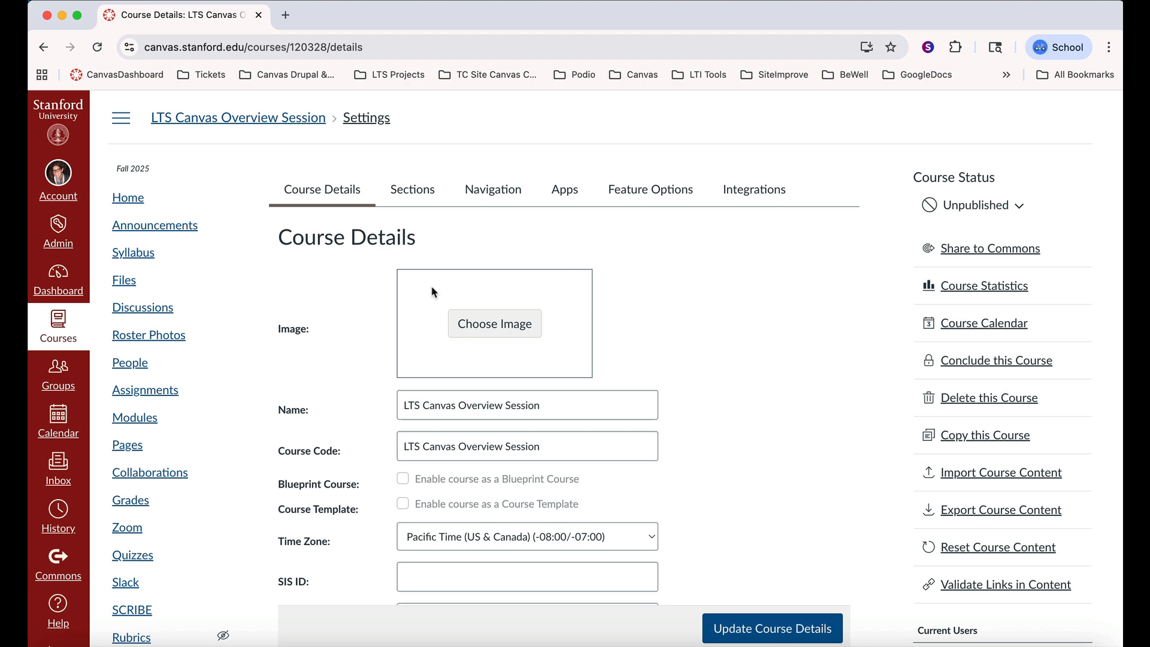
Return to the course's home page from the course settings
{"action": "left_click", "coordinate": [139, 202]}
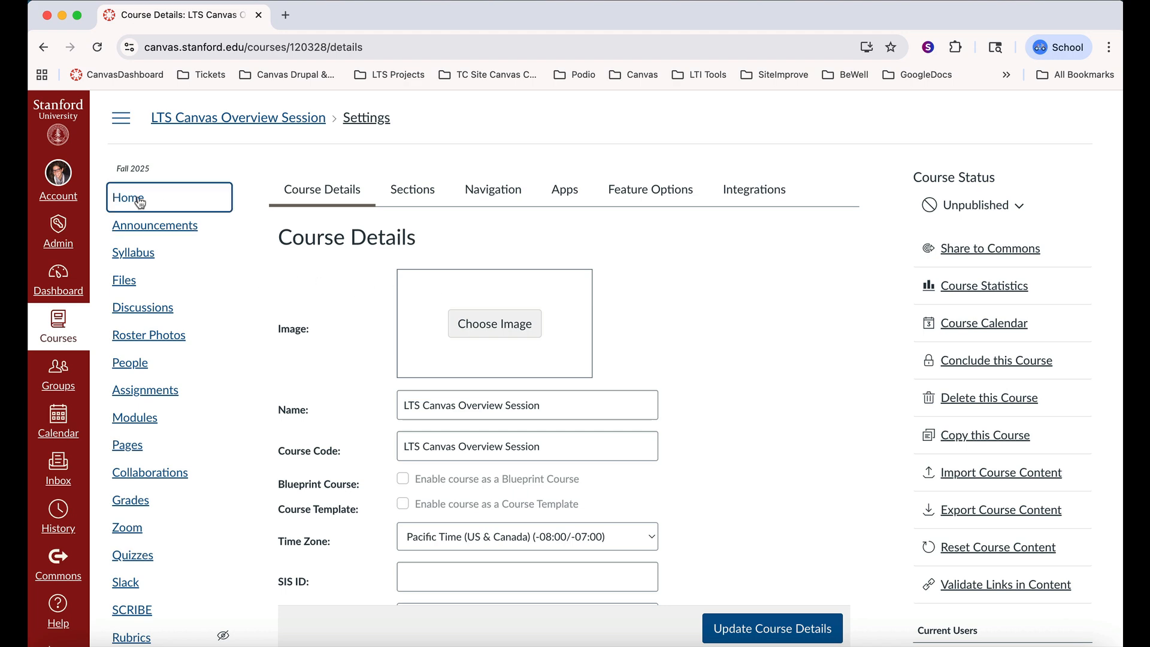